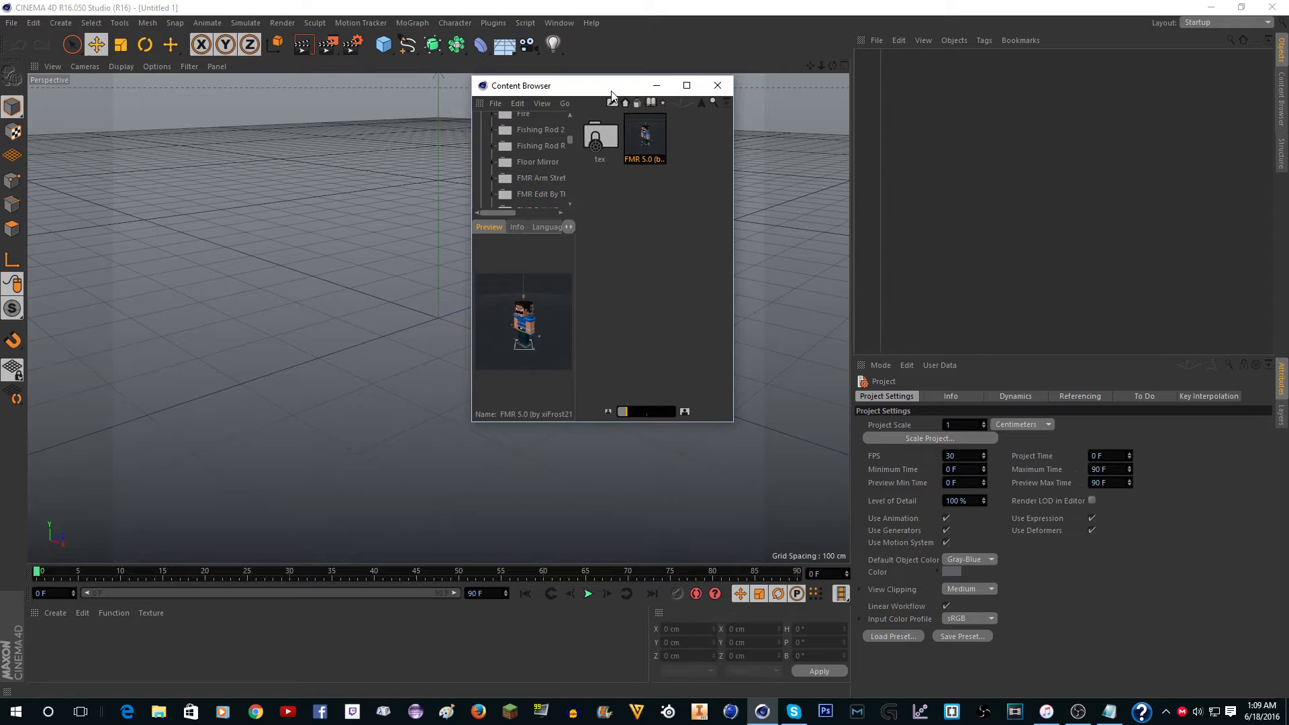
Load the FMR 5.0 character rig from the content library into the empty scene and close the library window.
double_click(645, 136)
click(718, 85)
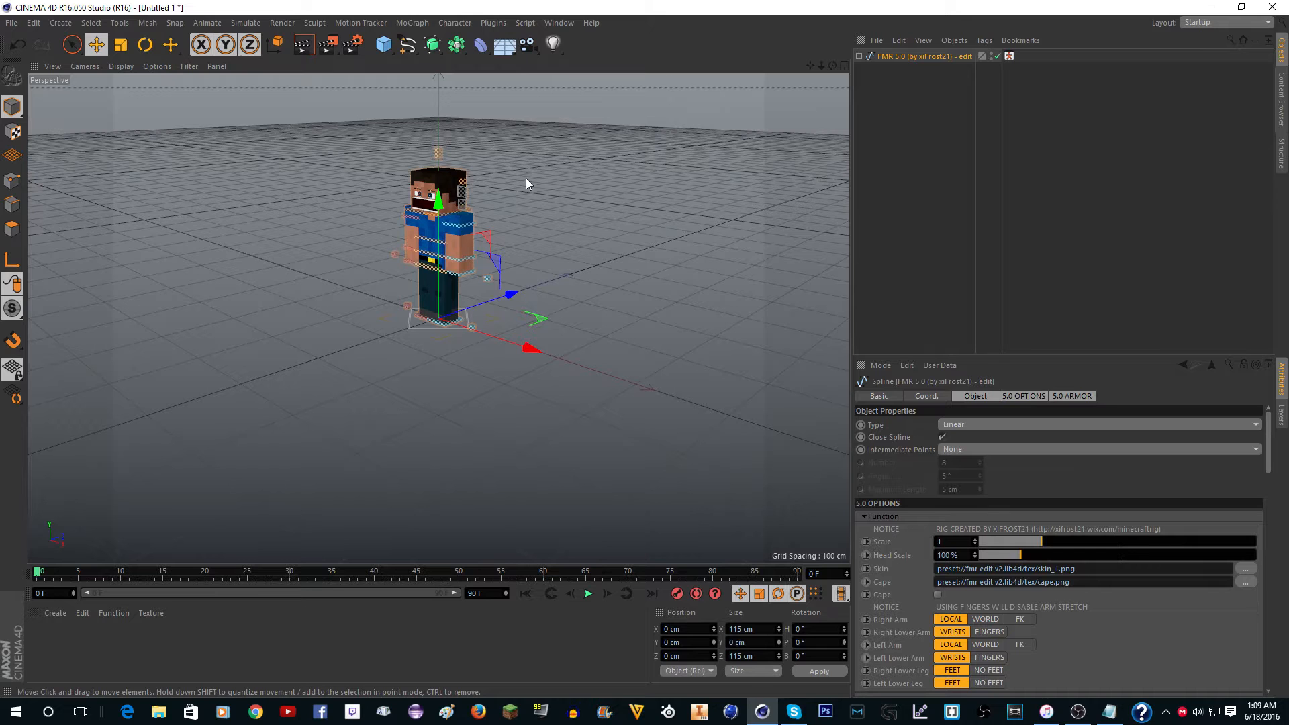
scroll(445, 123, up, 5)
scroll(445, 123, up, 2)
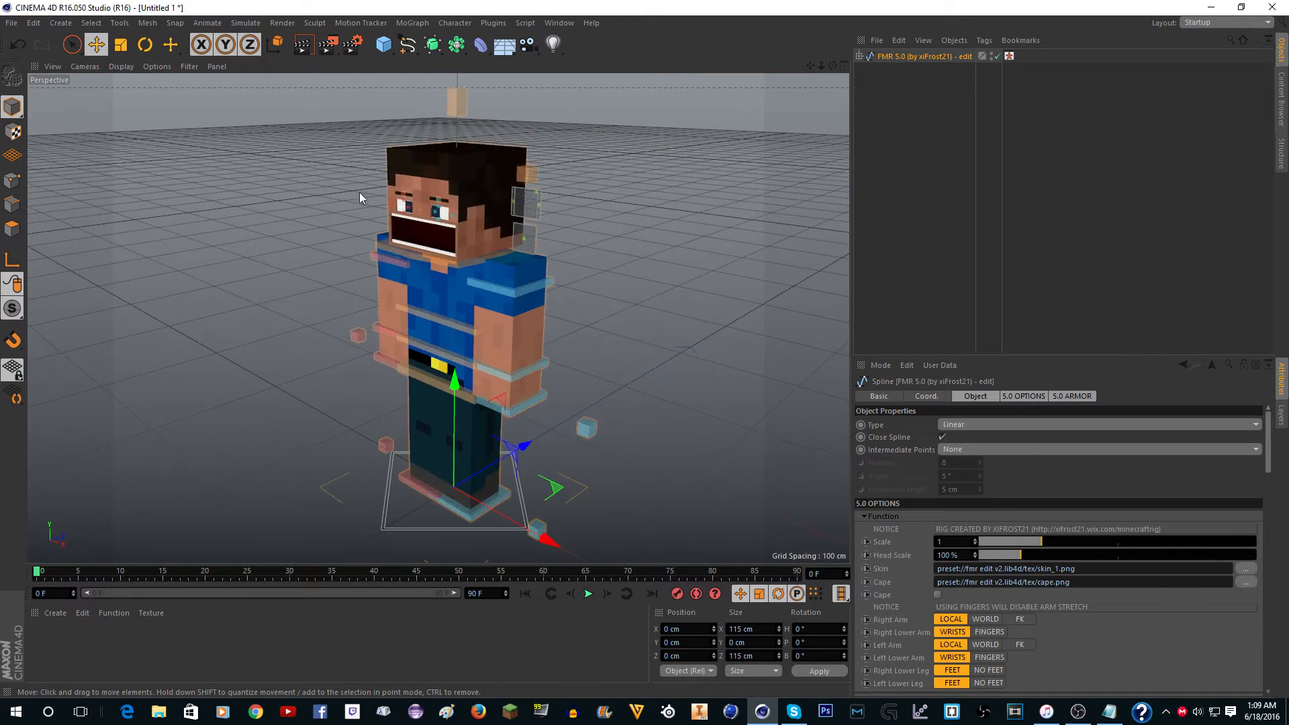
scroll(470, 208, up, 1)
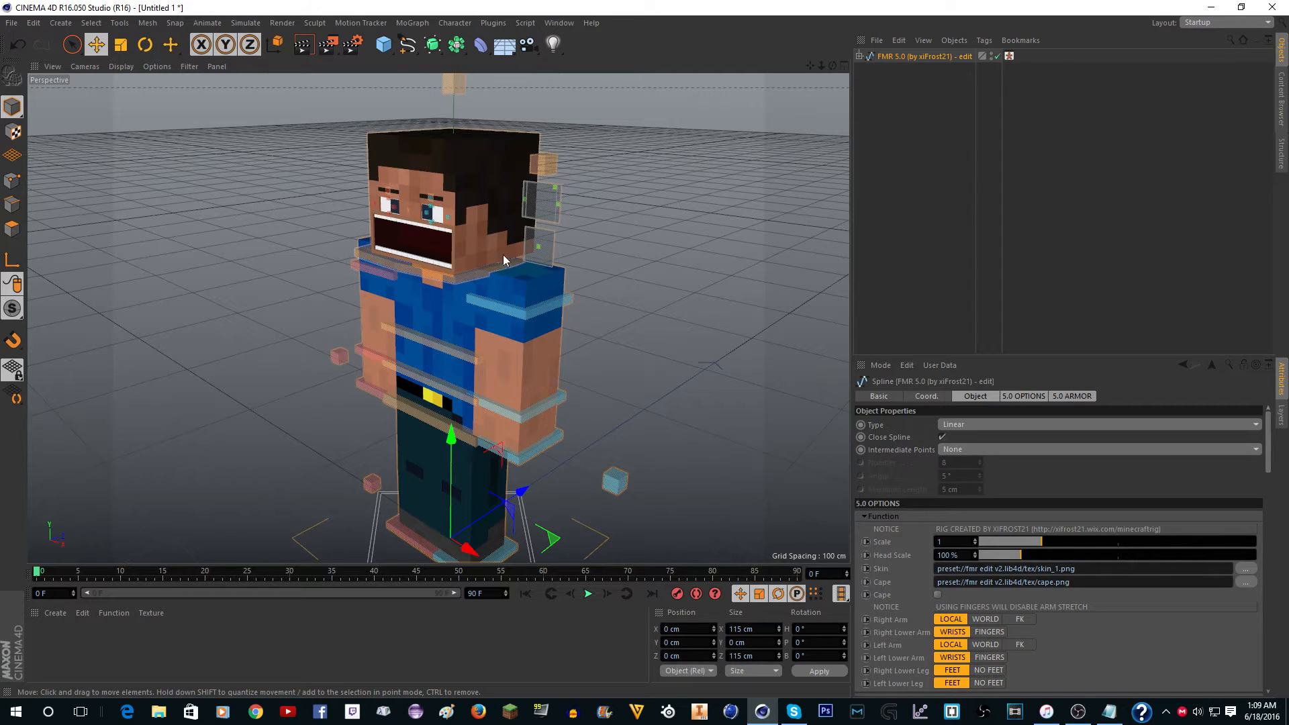
Turn on the Helmet armor piece in the rig's Armor options.
scroll(574, 145, down, 1)
scroll(894, 497, down, 3)
scroll(894, 497, down, 12)
click(943, 531)
scroll(429, 151, up, 4)
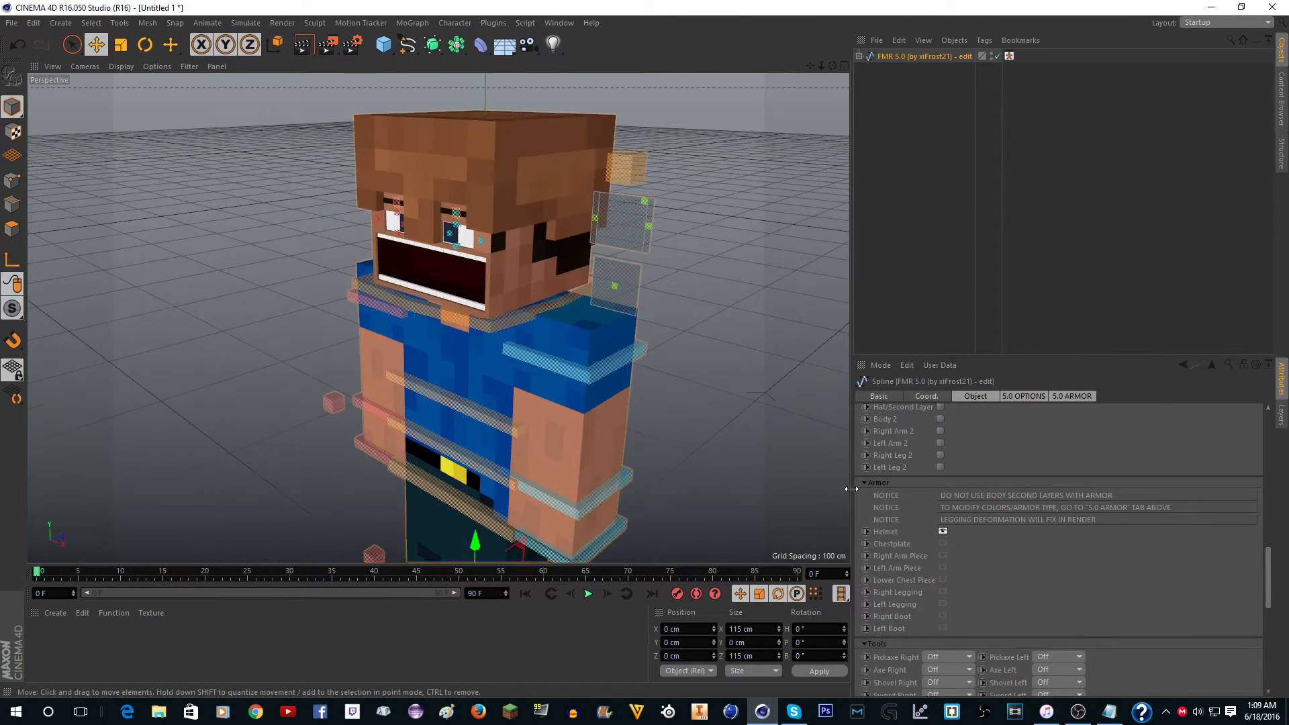
Change the helmet type to Gold and then to Custom (4.0) in the 5.0 Armor settings.
scroll(925, 498, down, 4)
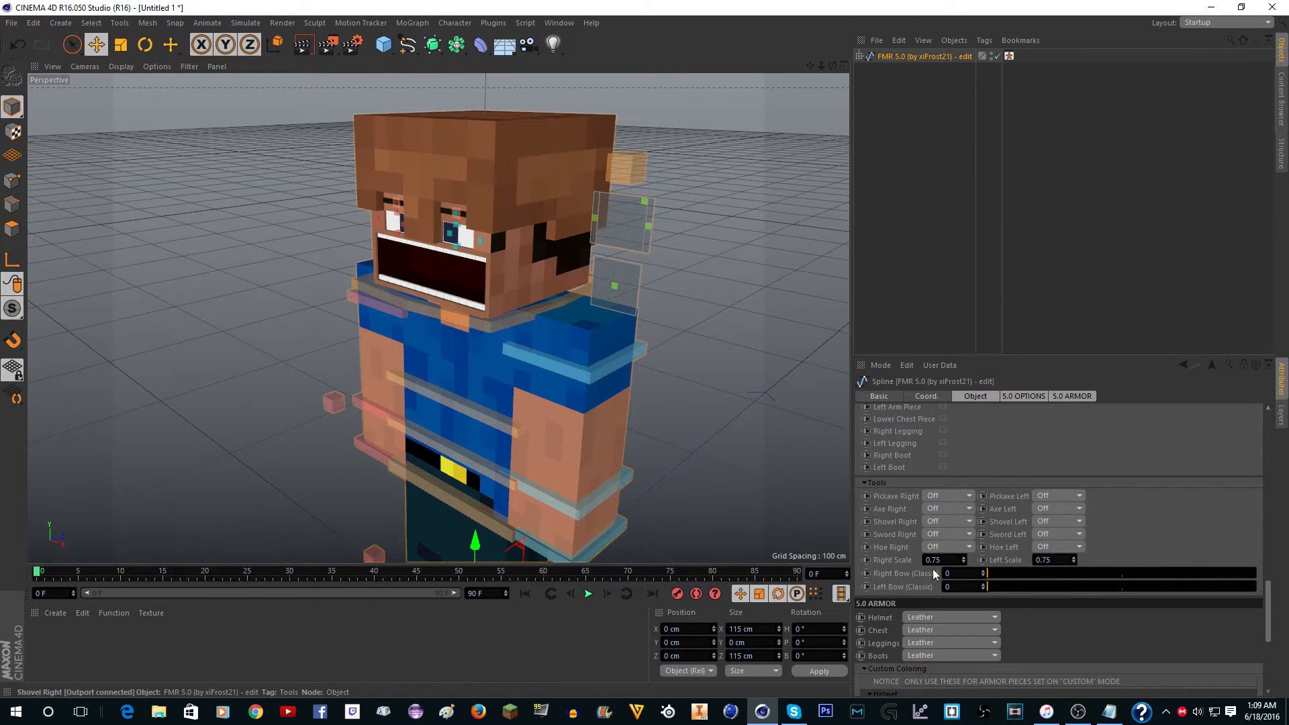
click(932, 618)
click(932, 658)
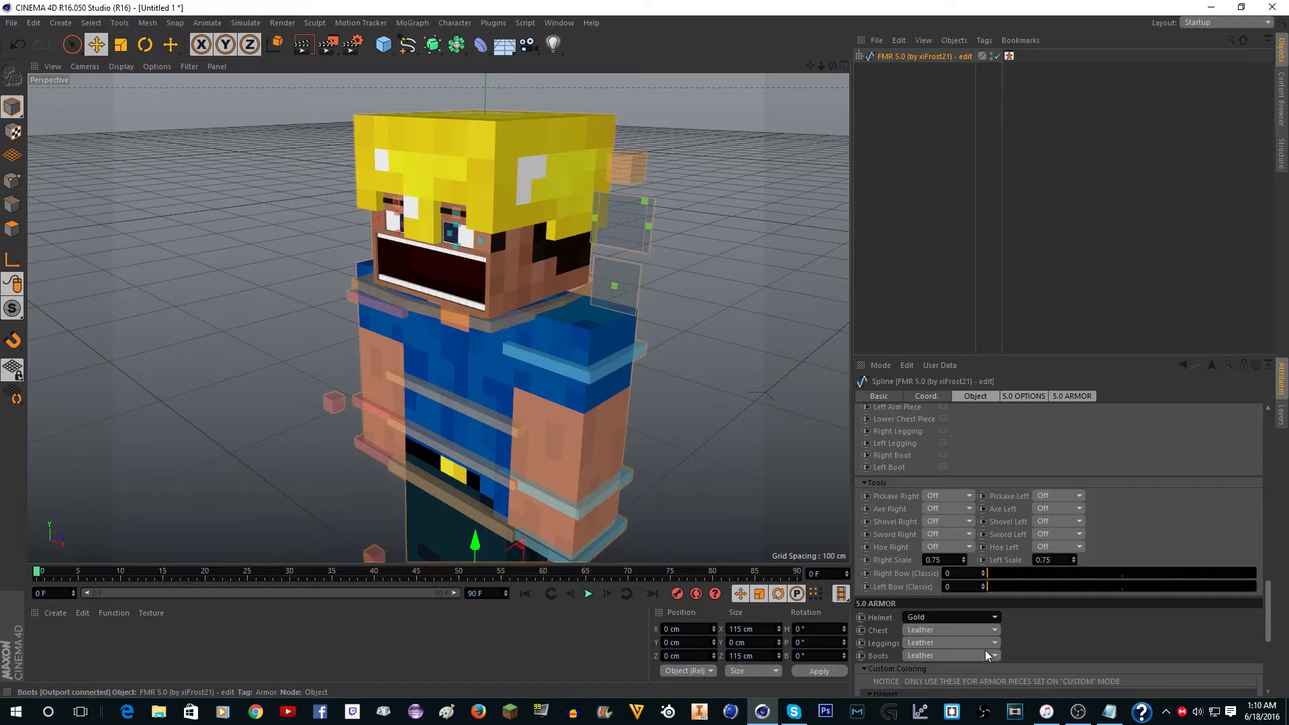
click(952, 615)
click(951, 683)
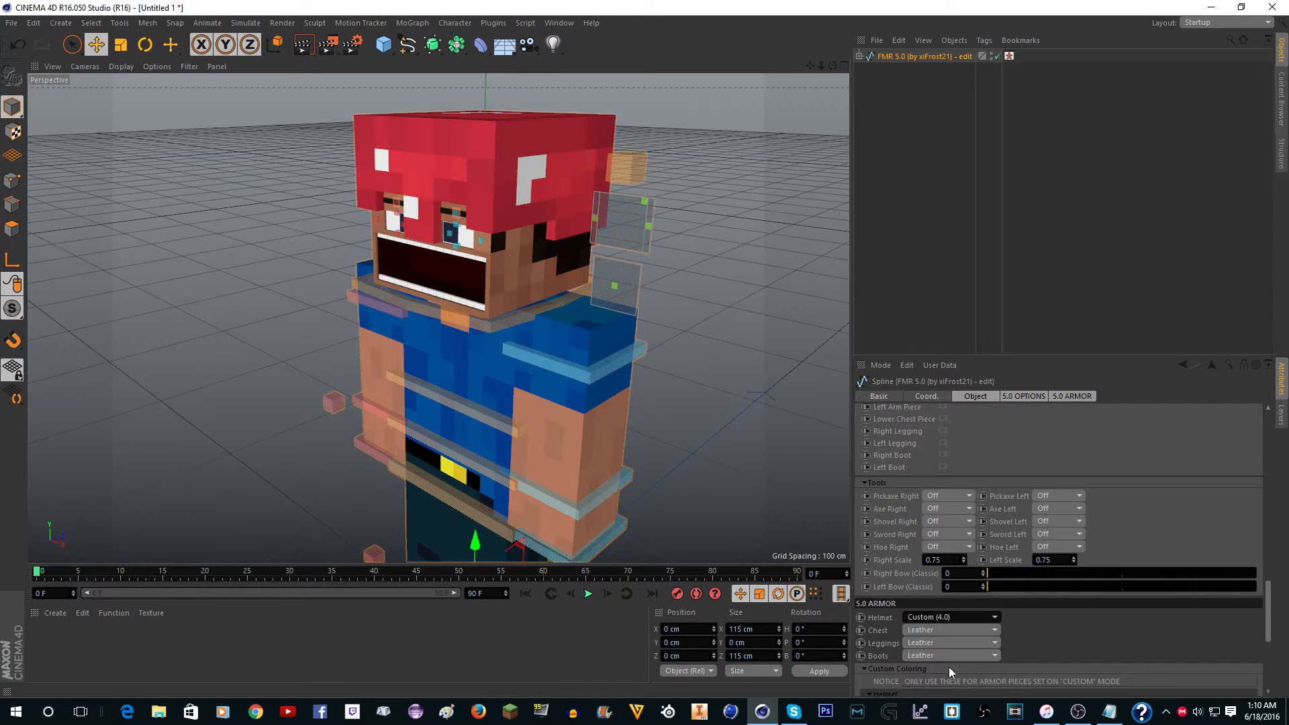
Try another hue for the custom helmet, then undo the helmet changes back to the bare head.
scroll(974, 600, down, 3)
drag(968, 626, 1243, 638)
key(ctrl+z)
key(ctrl+z)
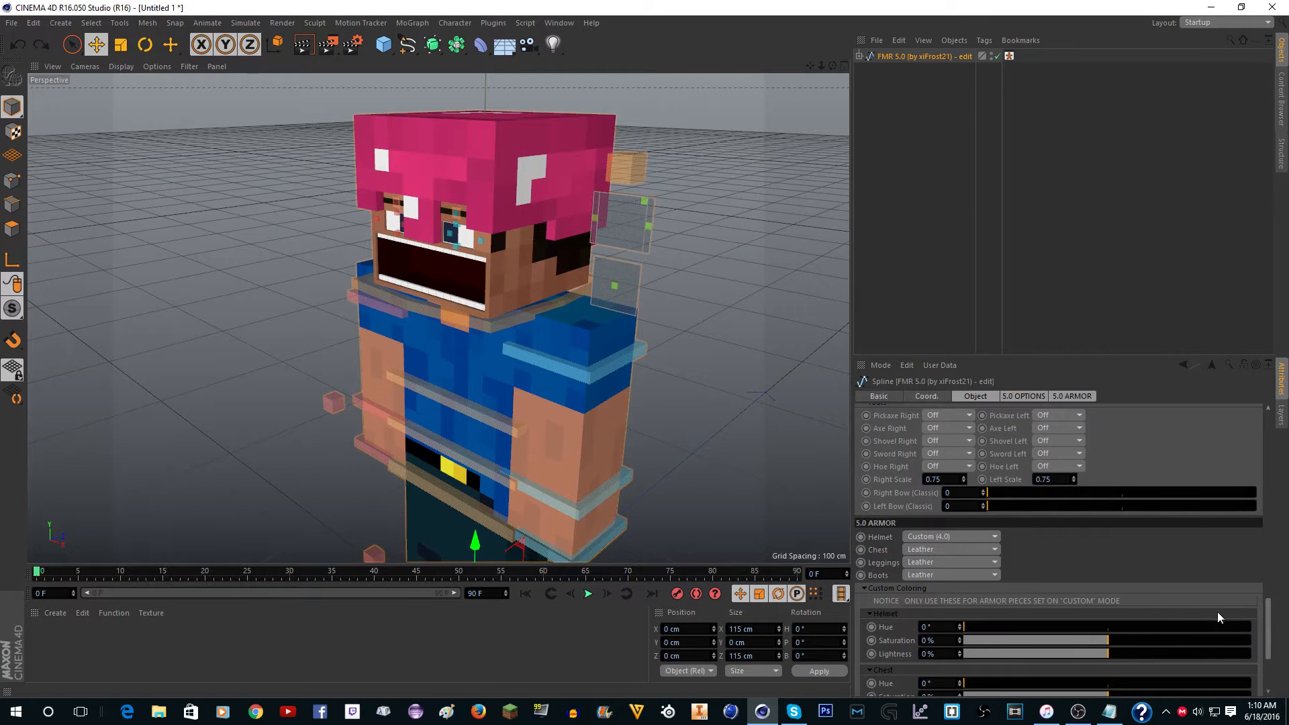
key(ctrl+z)
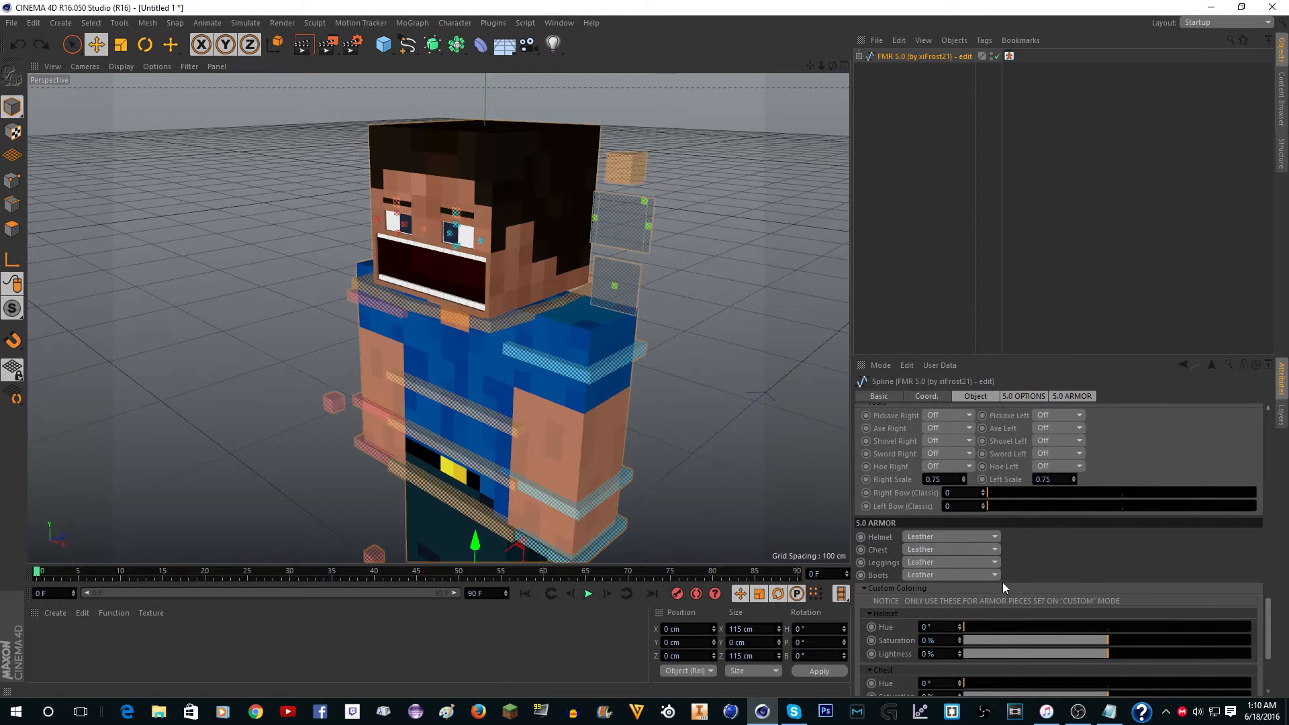
Enable the rig's Helmet armor piece again.
scroll(886, 494, up, 8)
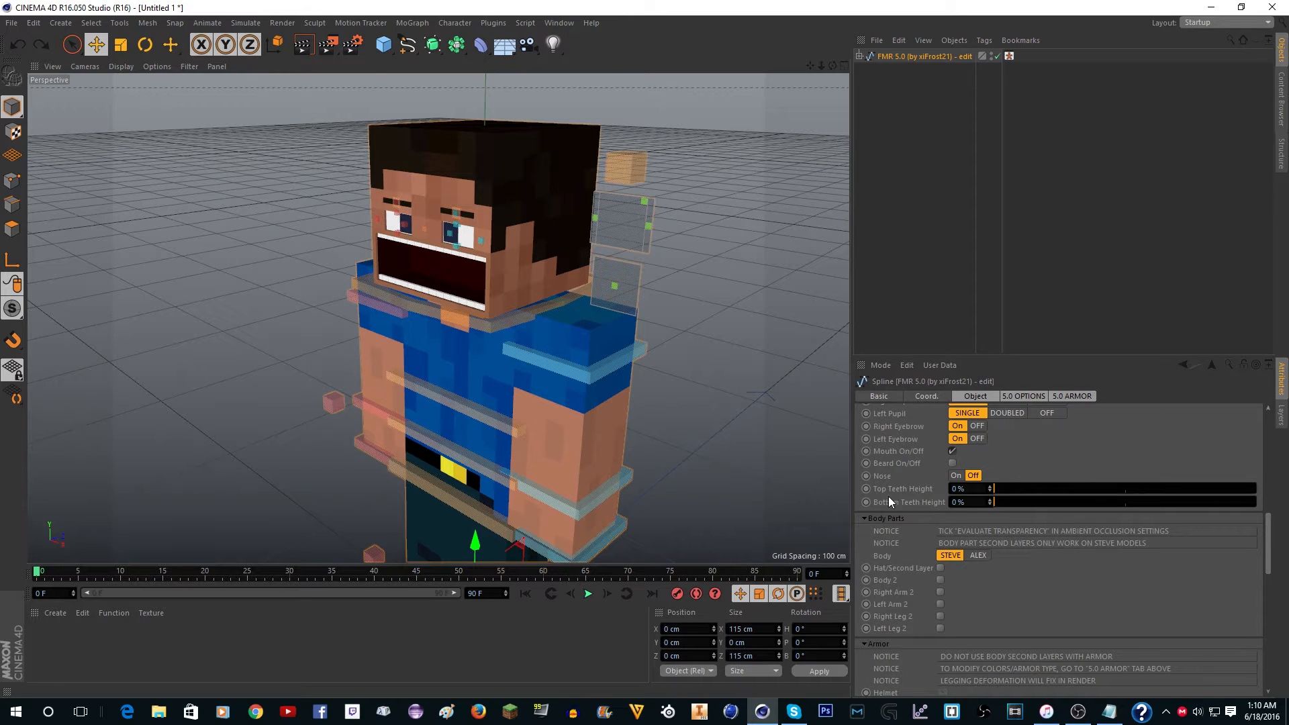
scroll(889, 496, down, 6)
click(943, 451)
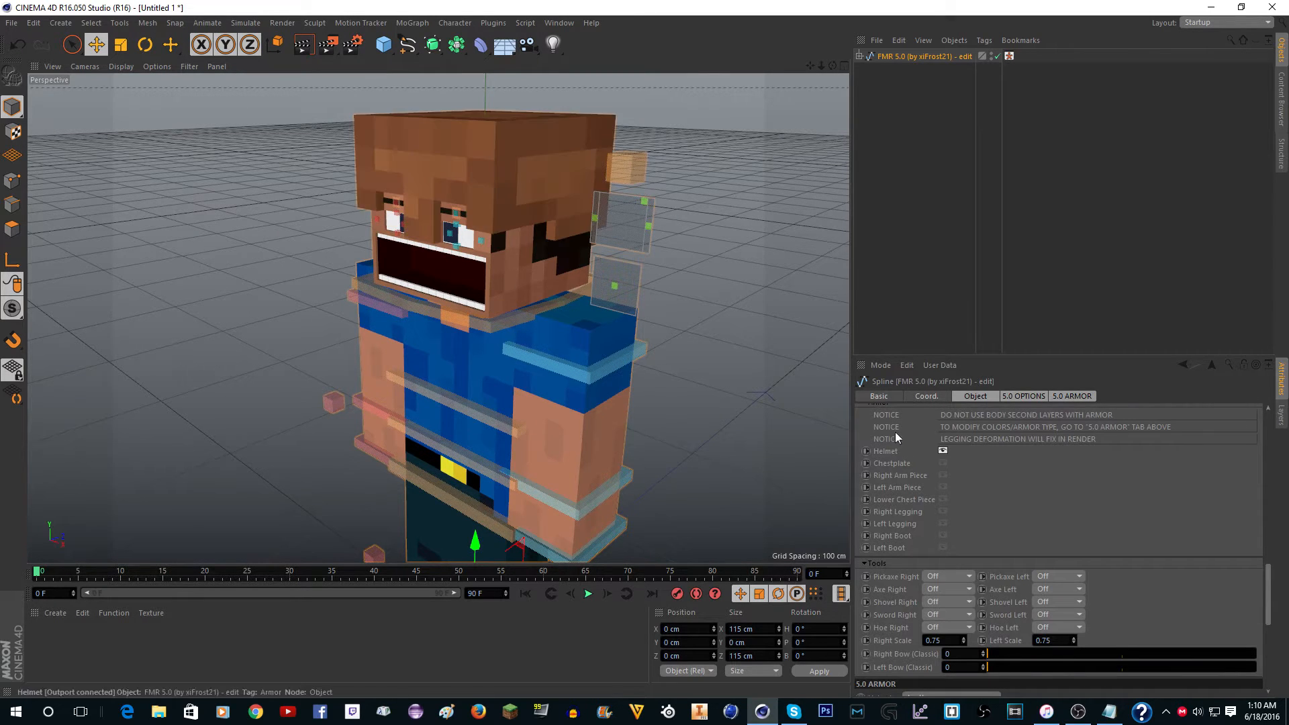
Try moving the Squash & Stretch control above the head while the helmet is worn, then clear the selection.
alt+drag(805, 315, 694, 270)
click(547, 114)
scroll(545, 111, up, 3)
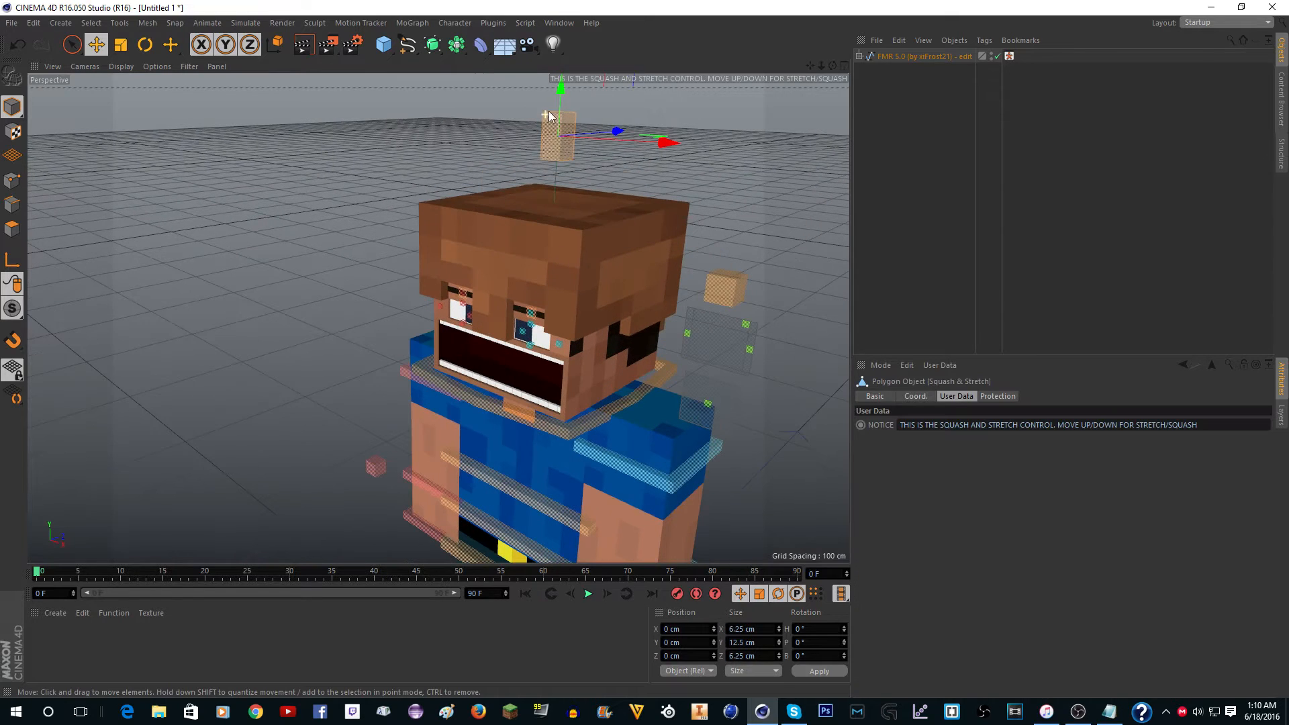
mouse_move(561, 101)
mouse_down()
mouse_move(559, 194)
mouse_move(572, 145)
mouse_move(574, 200)
mouse_move(558, 103)
mouse_up()
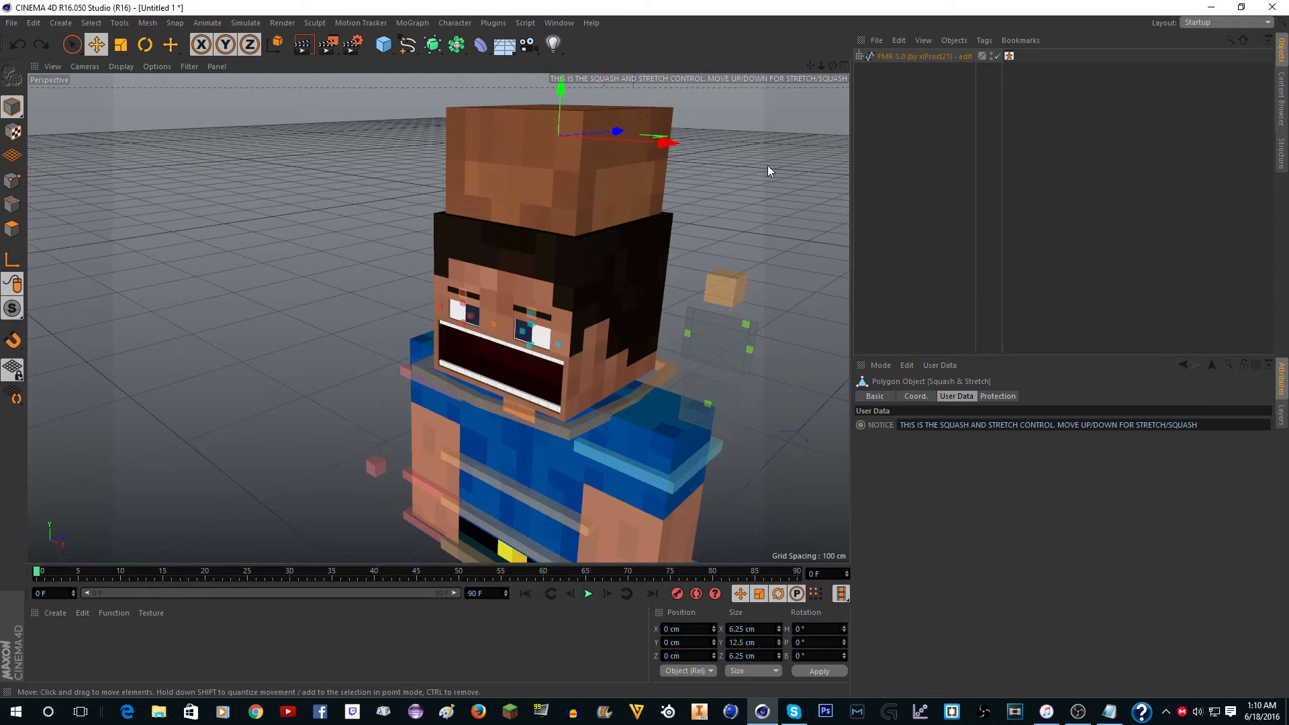
click(721, 118)
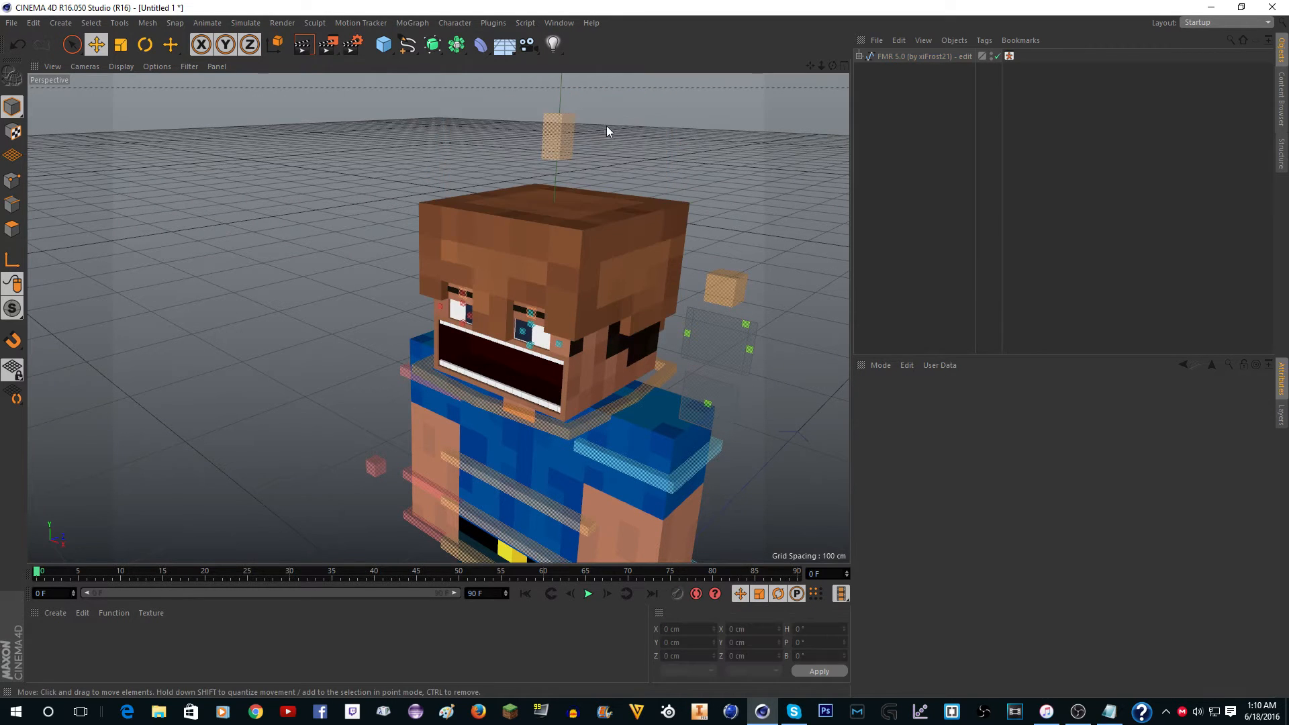
Select the FMR 5.0 rig again and turn its Helmet armor piece off.
click(907, 56)
scroll(911, 537, down, 8)
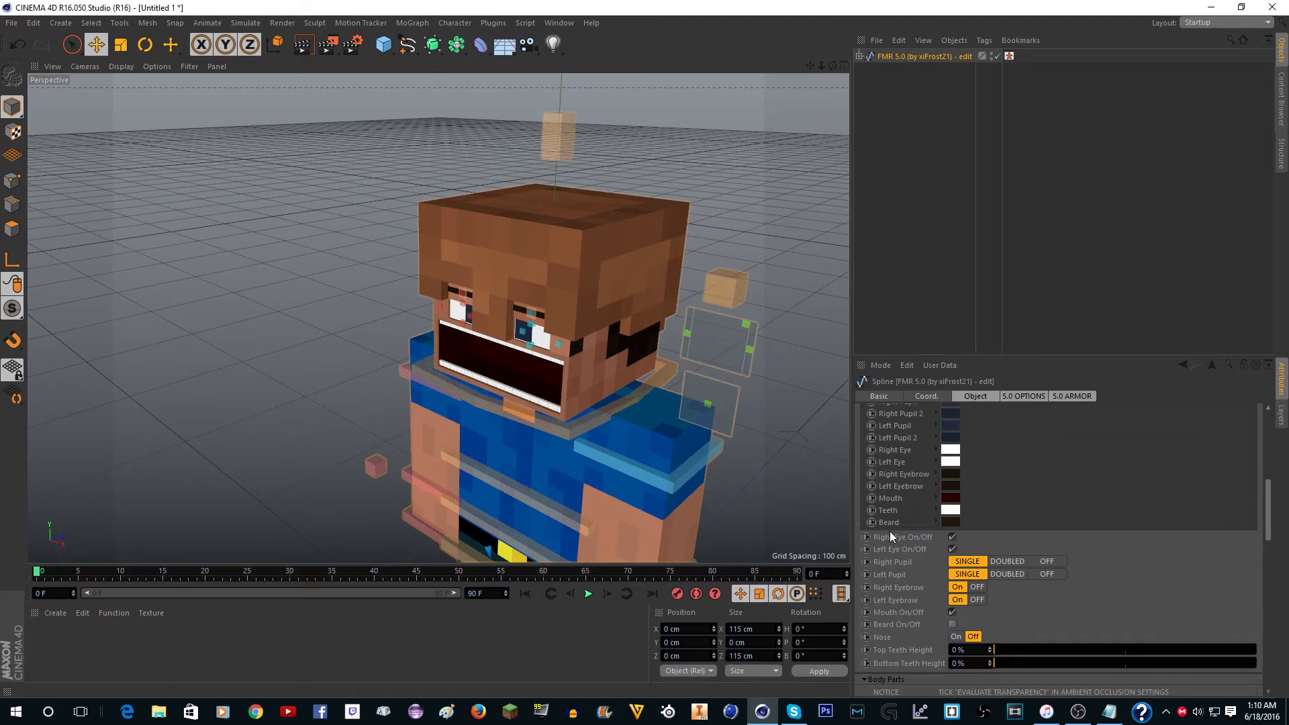
click(942, 612)
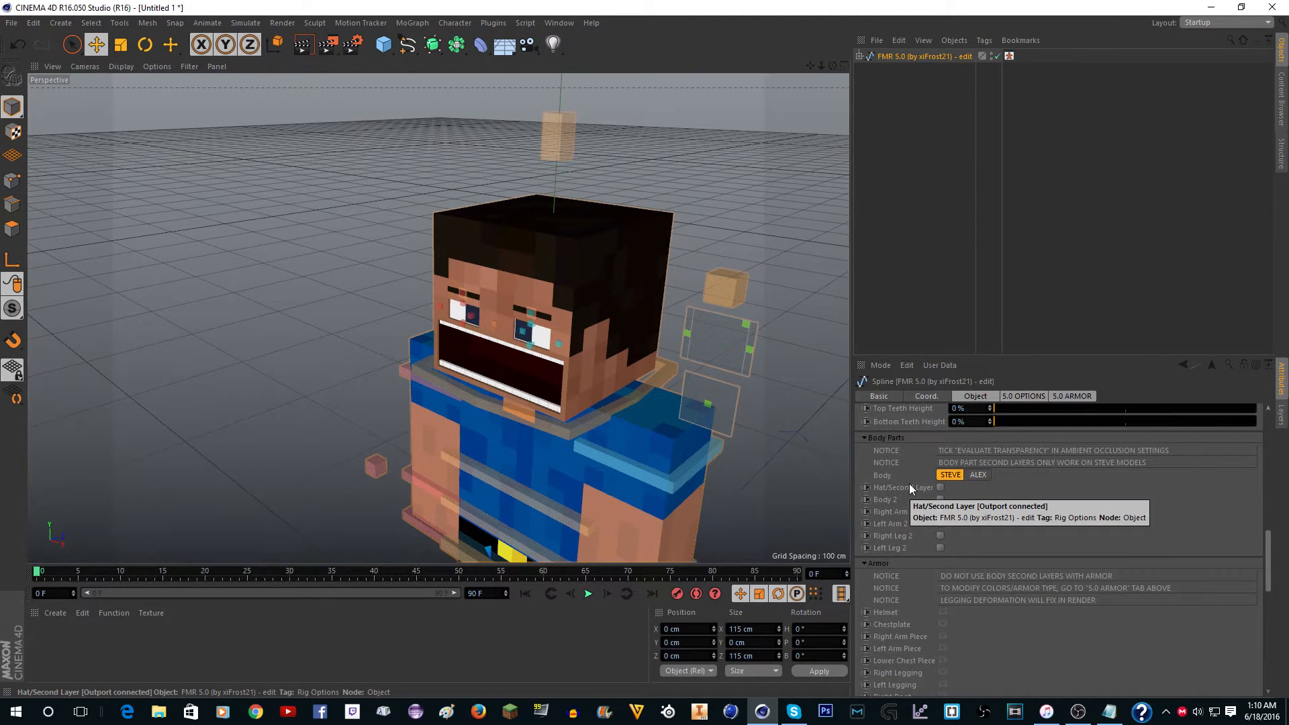
Enlarge the rig's Head Scale to 500 %, then reduce it to 93 %.
scroll(912, 487, up, 8)
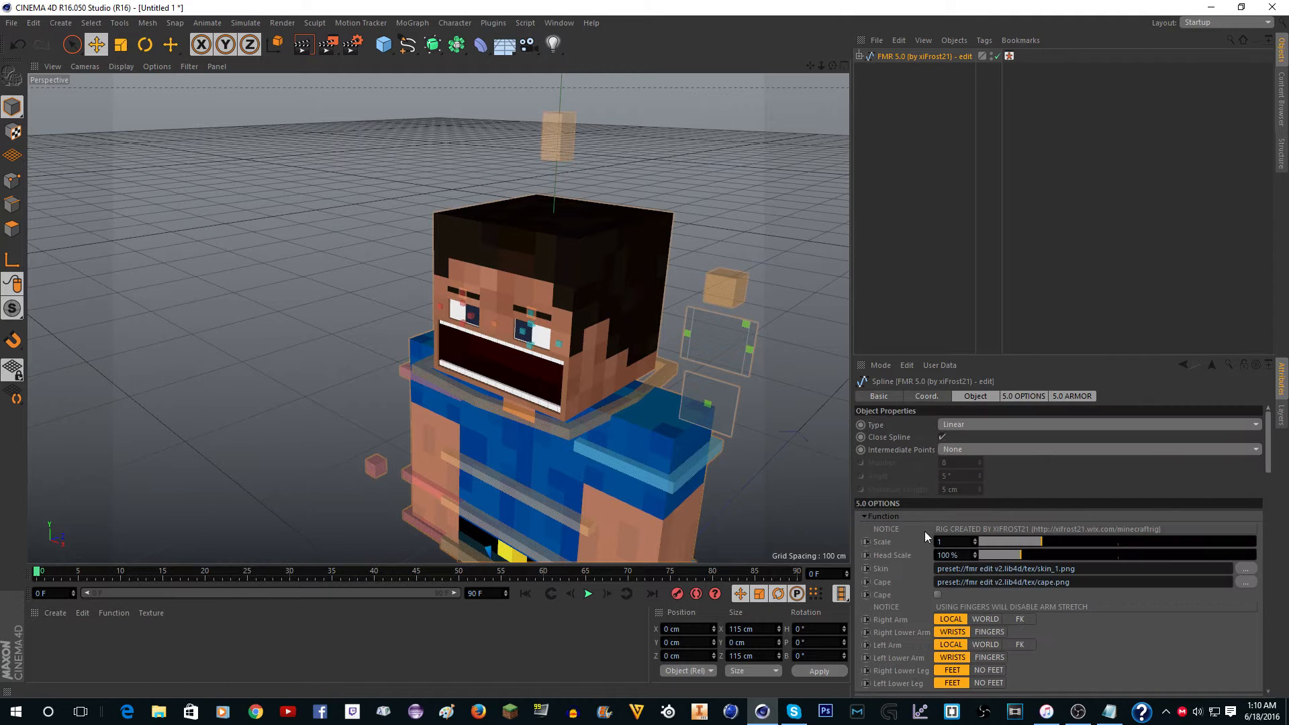
drag(1019, 558, 1262, 557)
scroll(528, 281, down, 10)
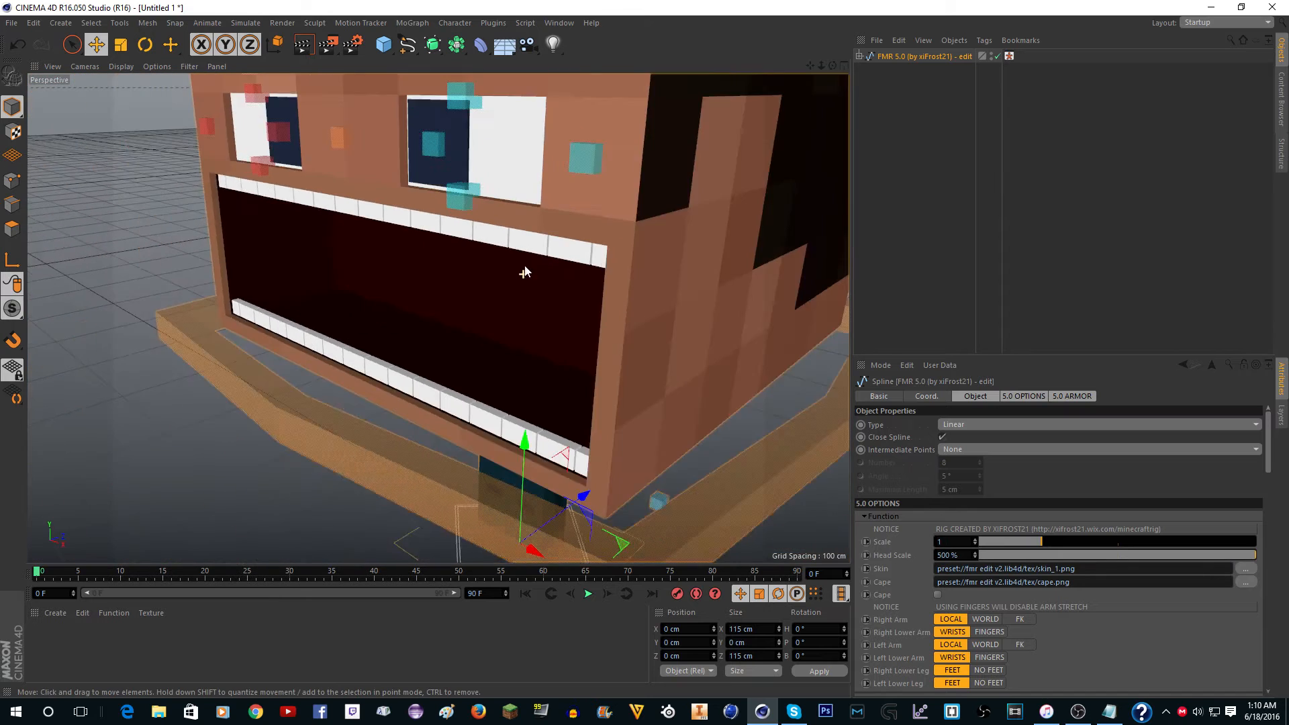
scroll(535, 264, up, 8)
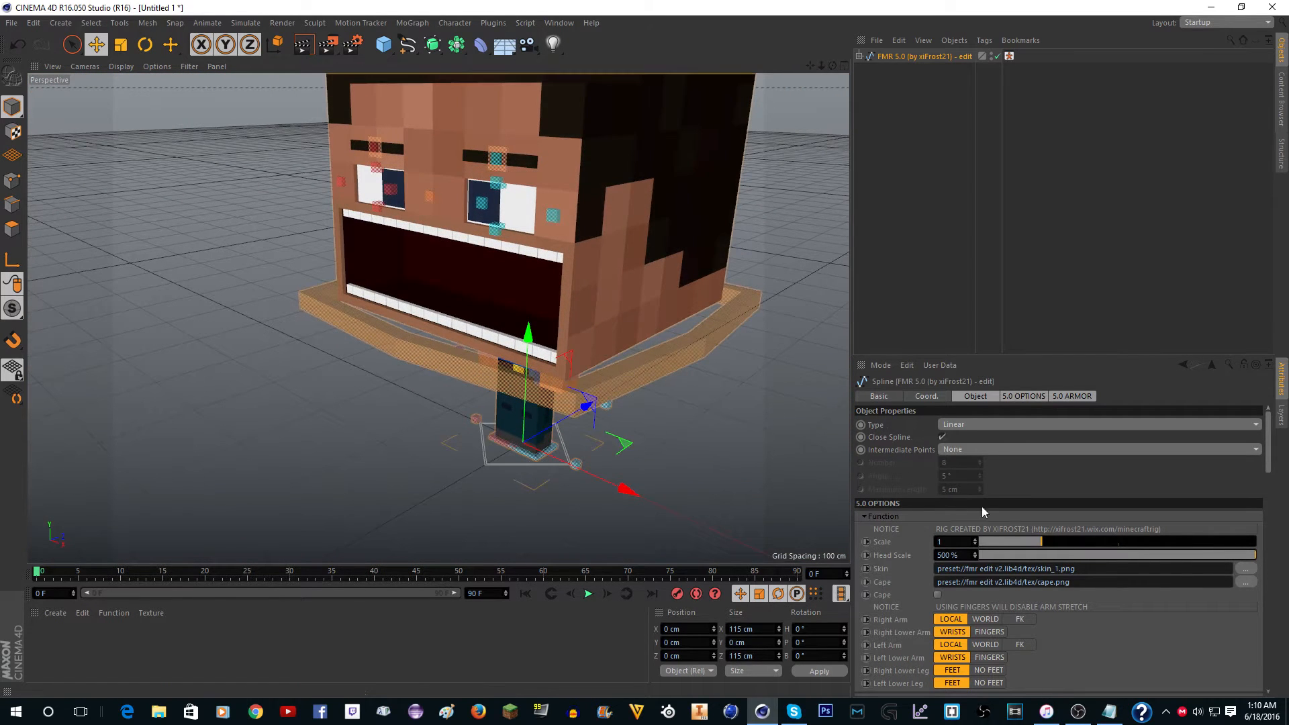
drag(1189, 557, 1017, 563)
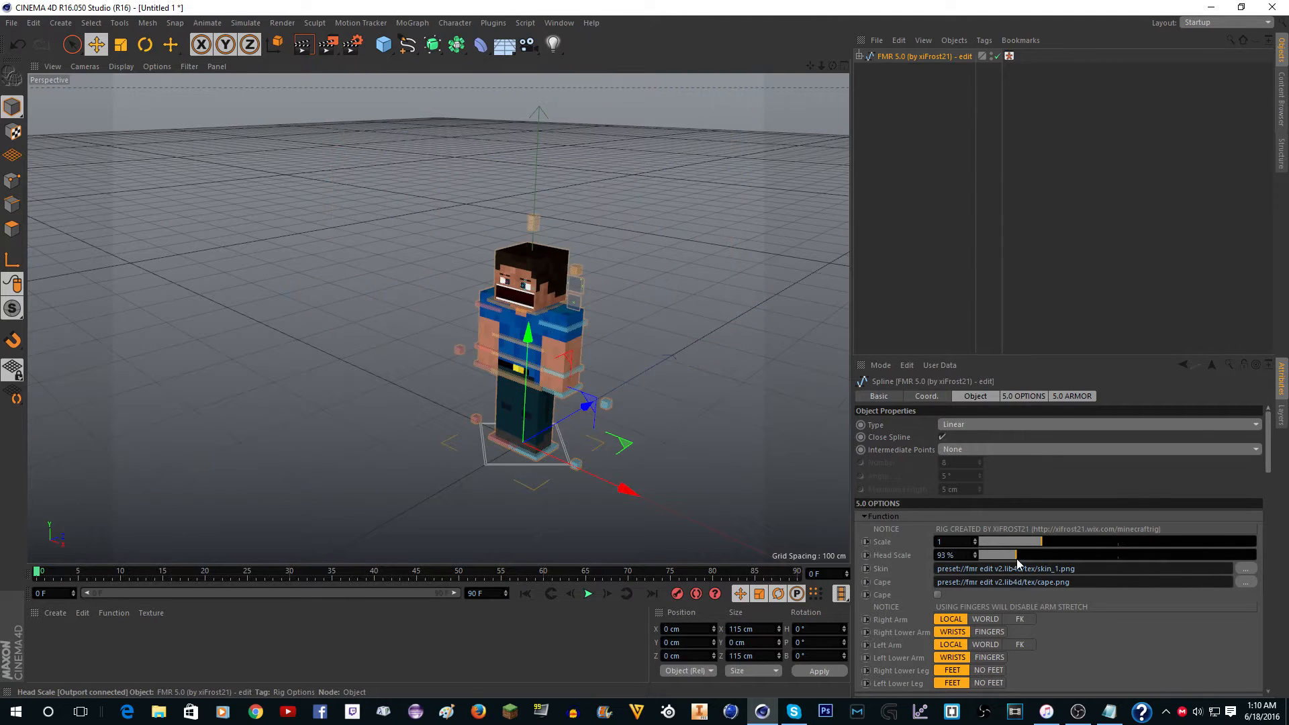
Reselect the FMR 5.0 rig and set its Head Scale to 100 %.
click(577, 273)
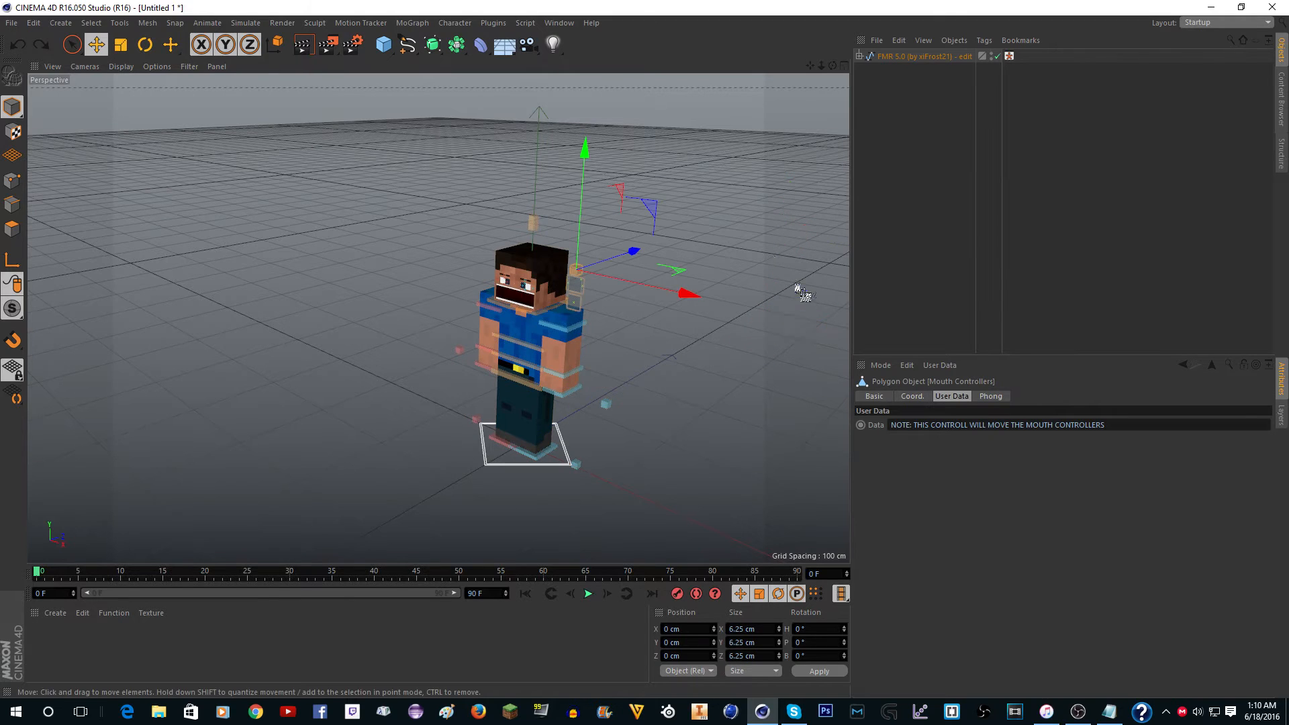
click(920, 56)
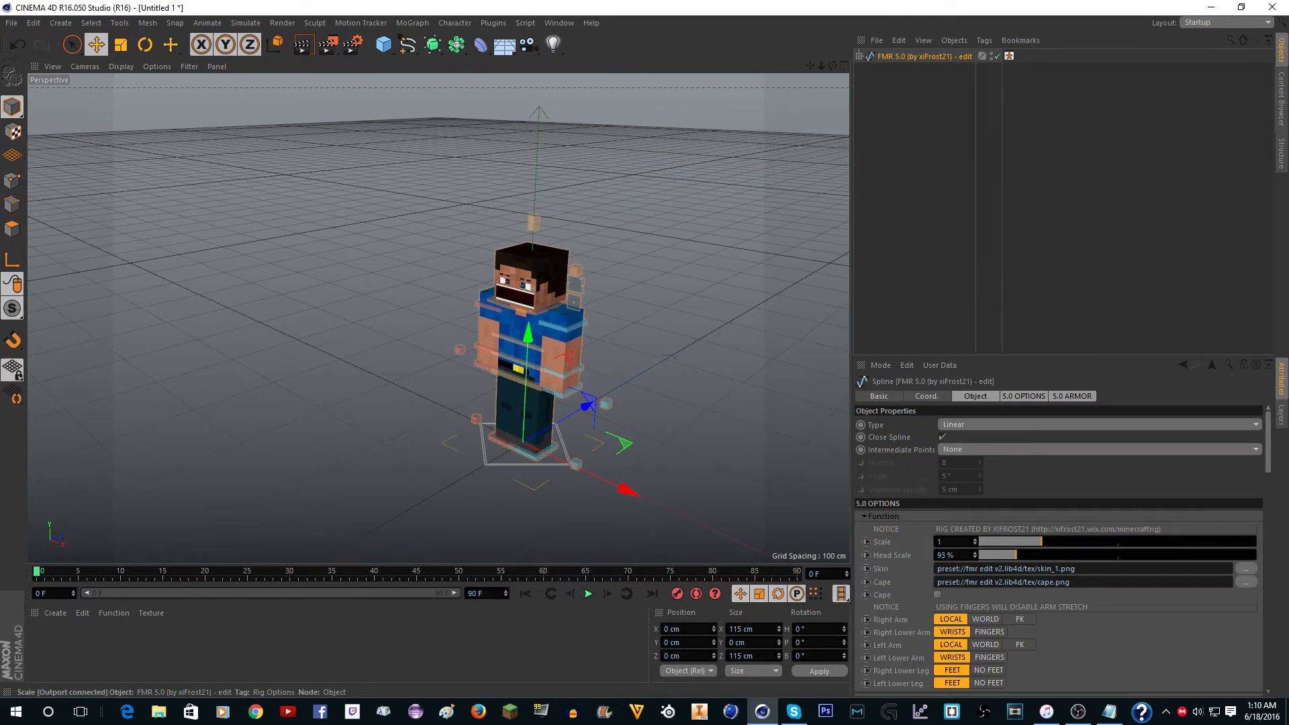
drag(1017, 555, 977, 553)
double_click(953, 556)
text(100)
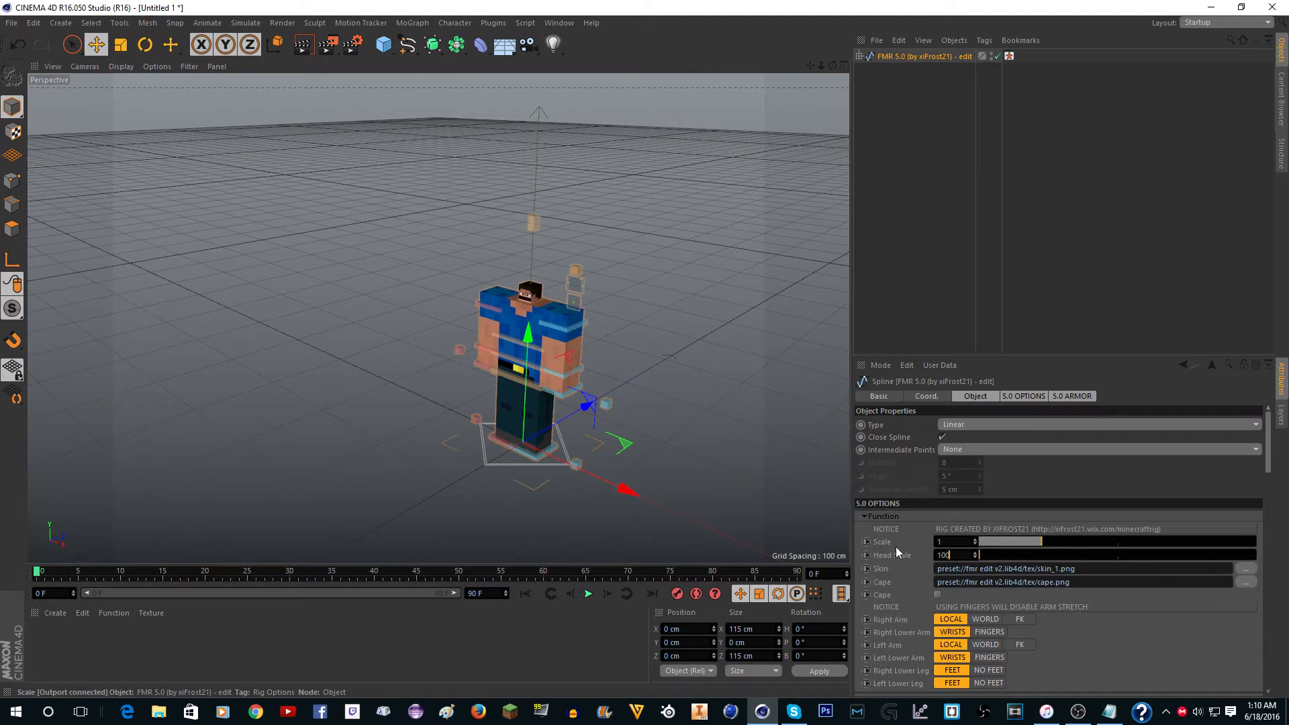
click(893, 543)
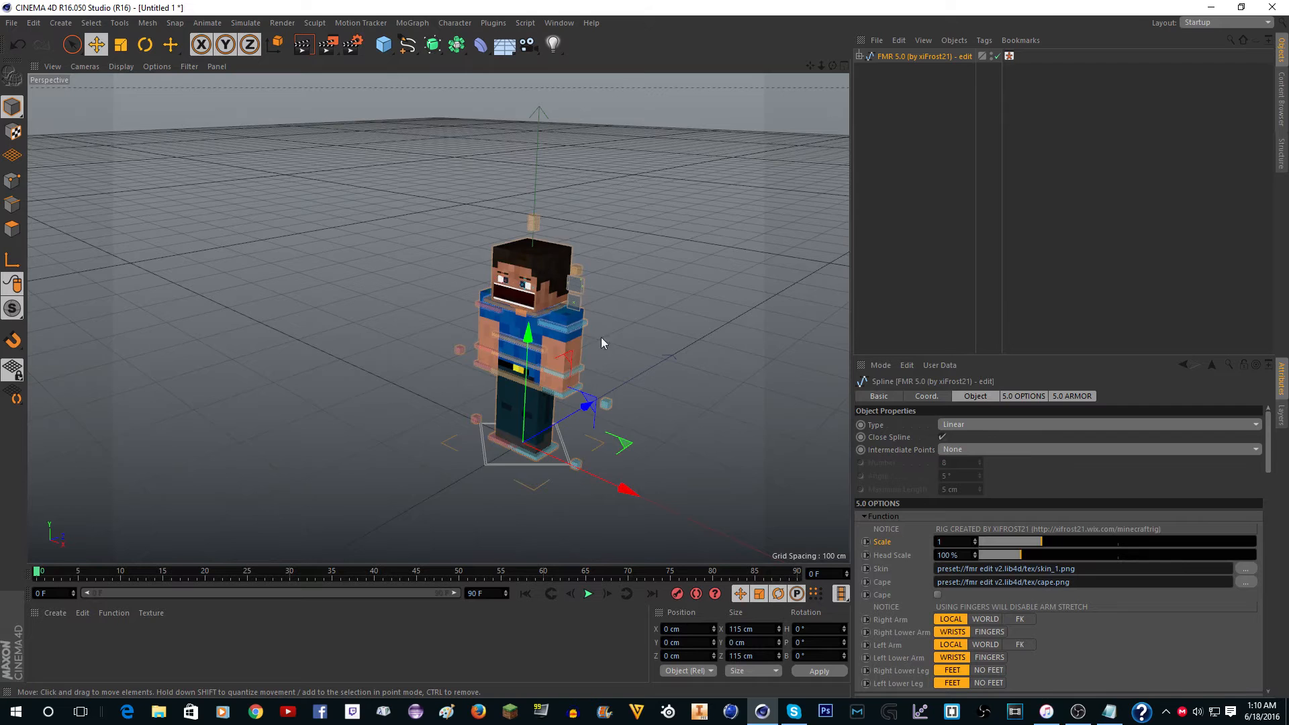
Expand the FMR 5.0 rig's hierarchy and select its Head Attachments null.
scroll(602, 337, up, 4)
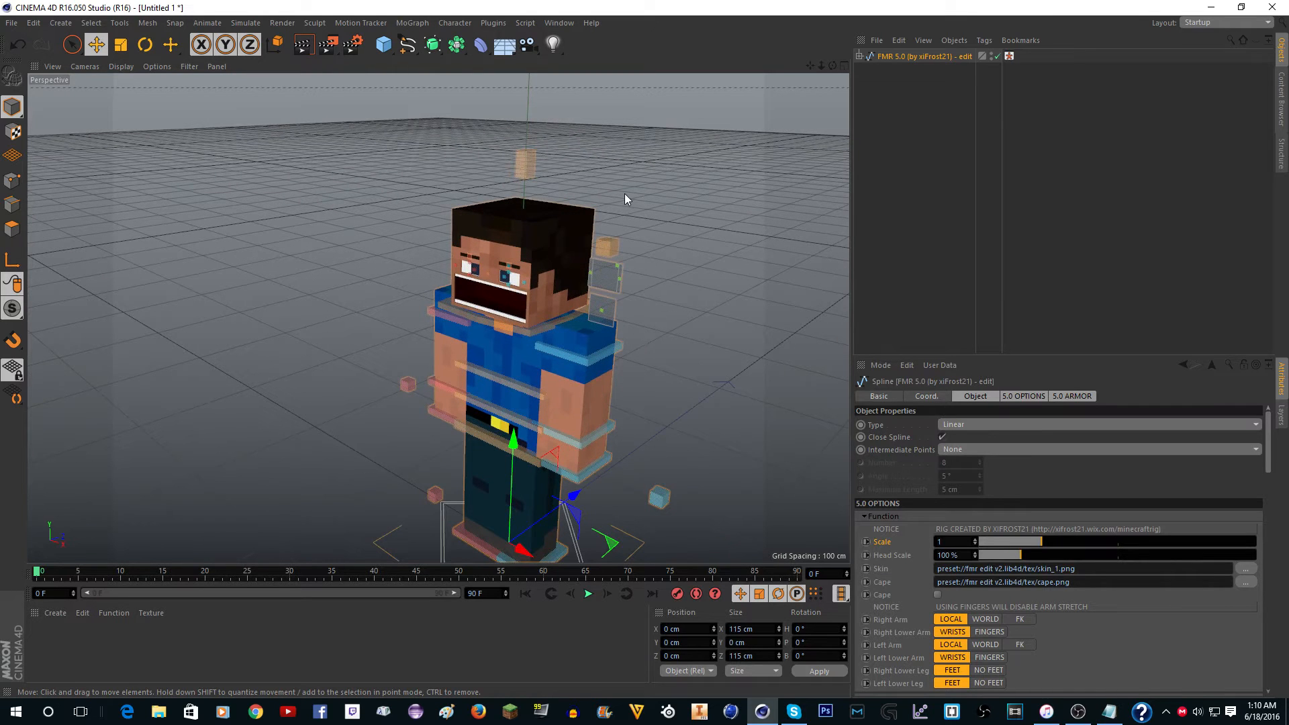
scroll(633, 179, up, 3)
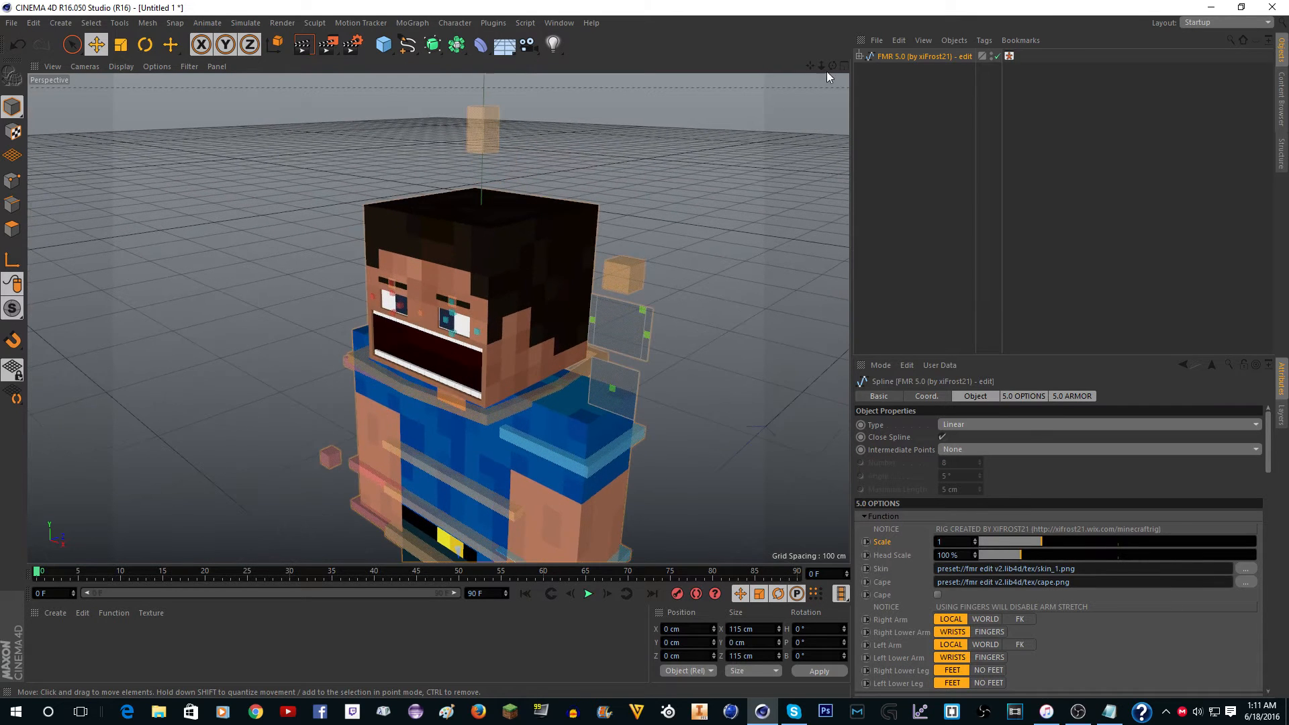
click(859, 56)
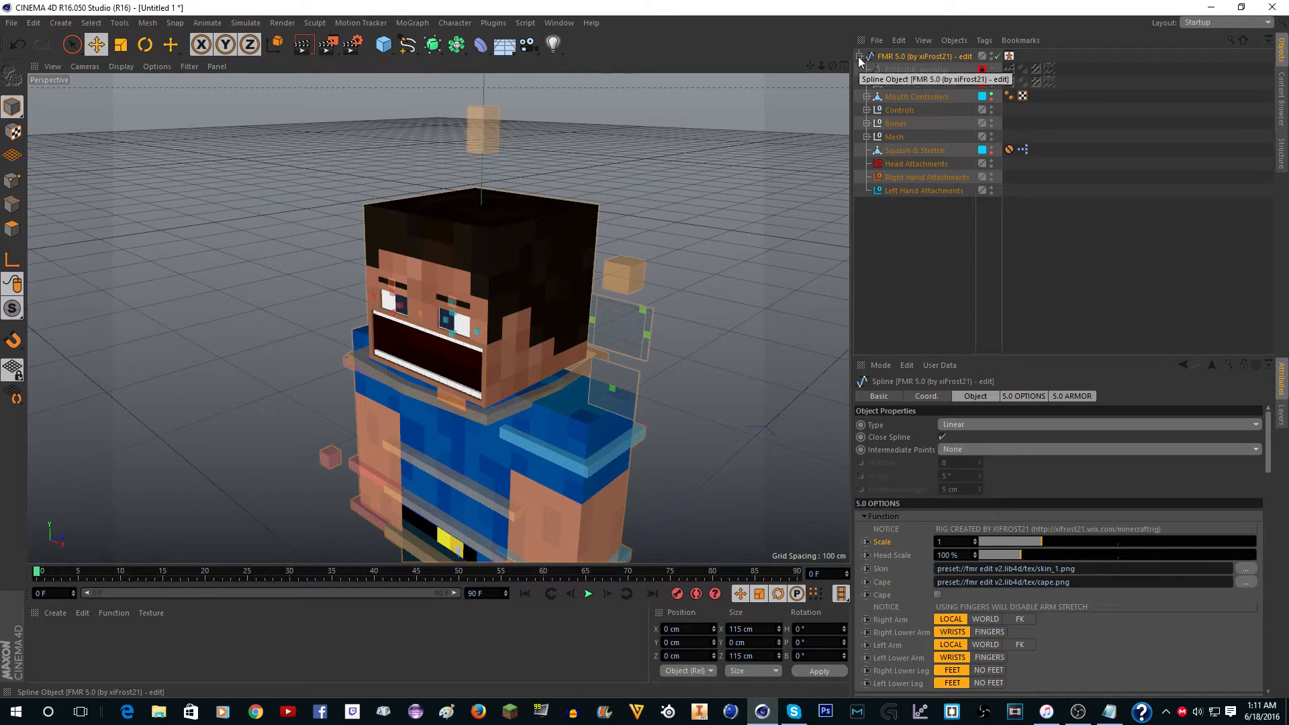
click(880, 167)
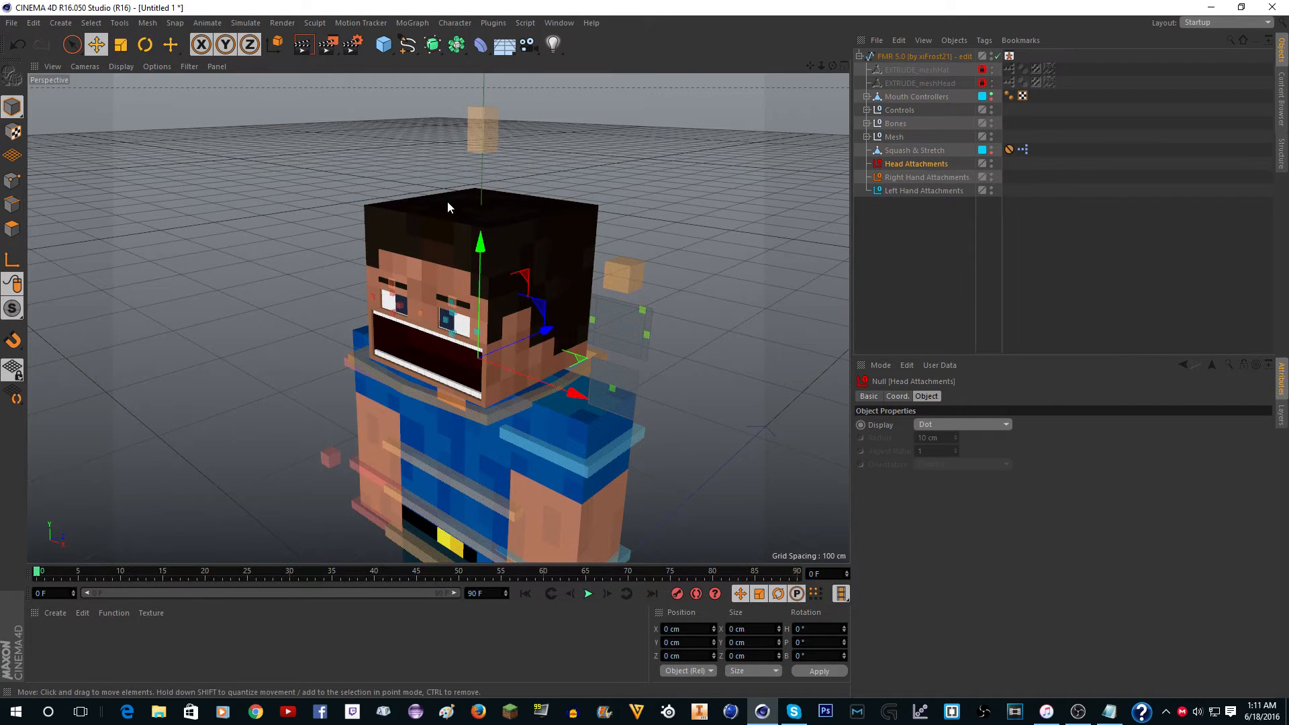
scroll(485, 194, up, 4)
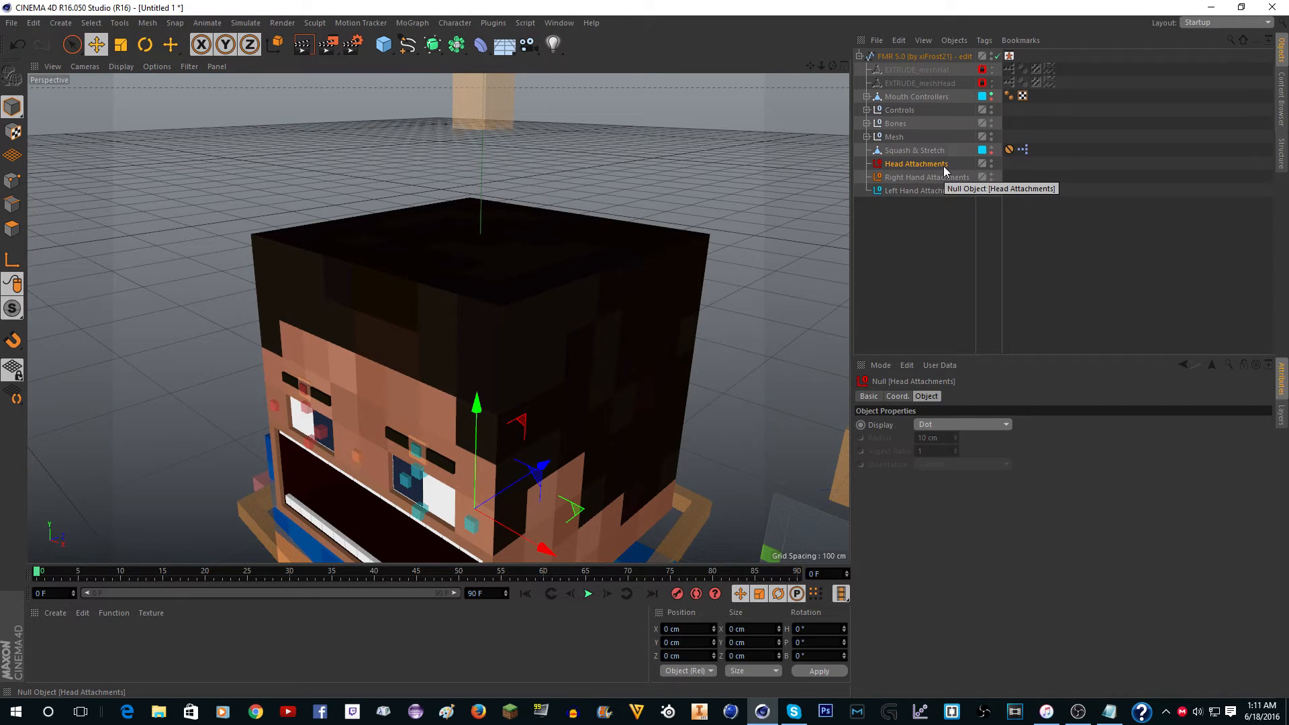
scroll(683, 207, down, 5)
scroll(663, 204, up, 5)
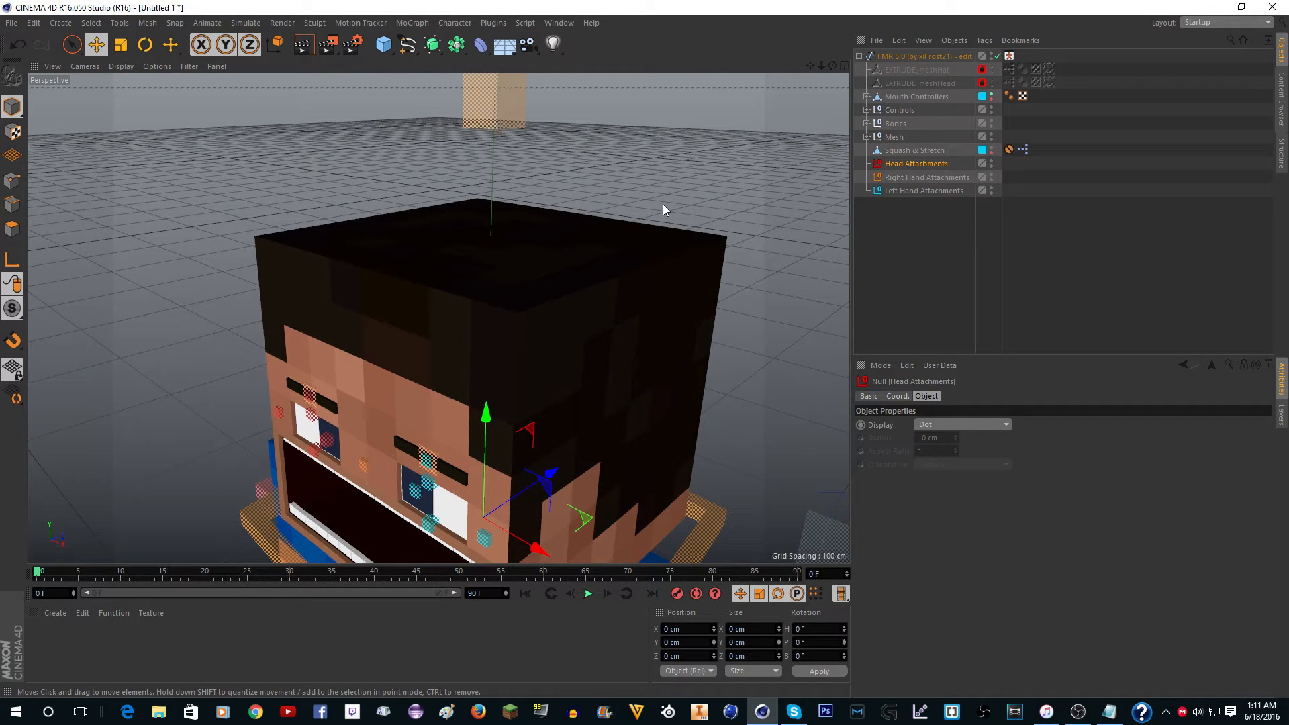
Clear the selection and examine the top of the character's head and the face up close.
click(666, 253)
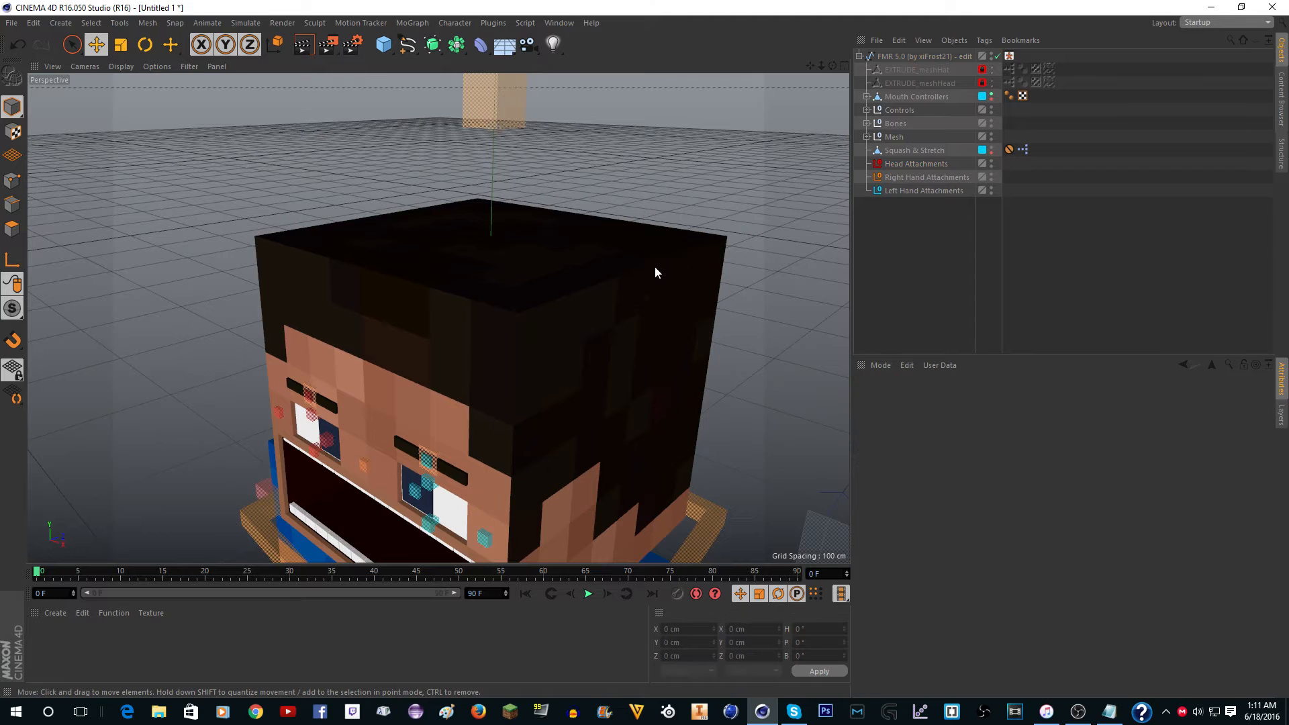
scroll(682, 305, up, 2)
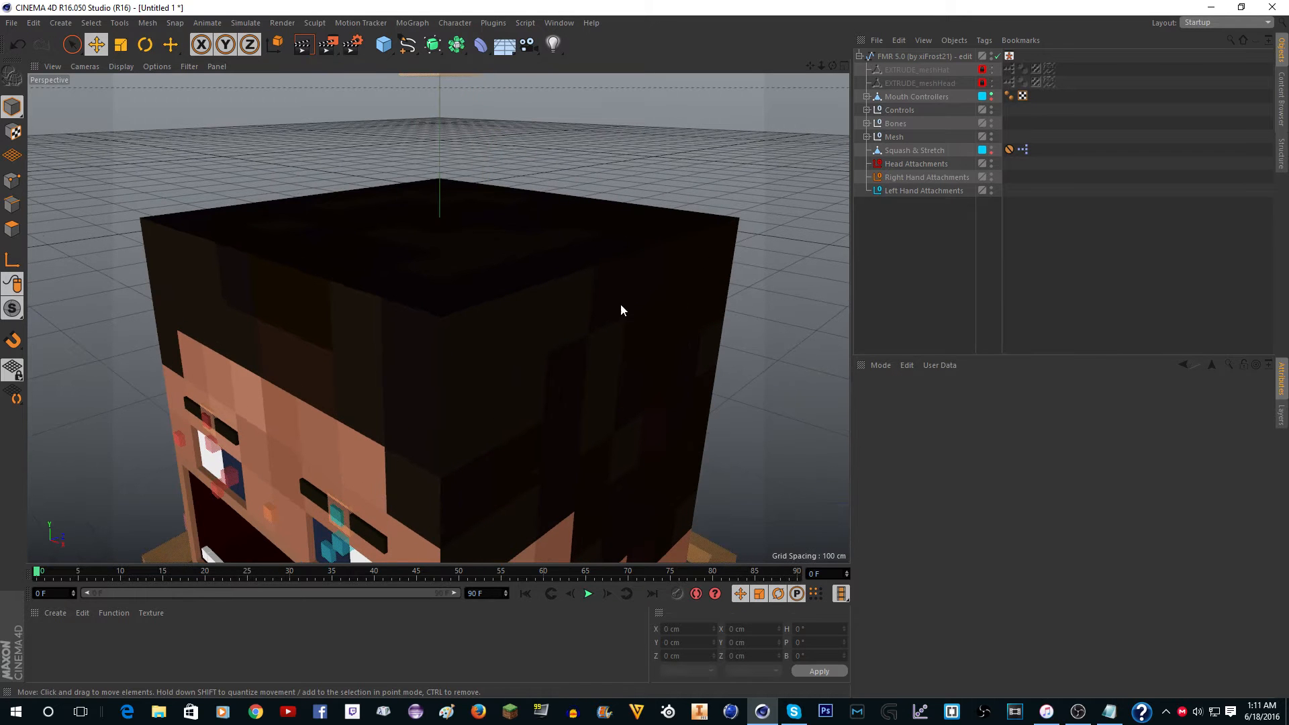
scroll(585, 315, down, 5)
scroll(517, 409, up, 5)
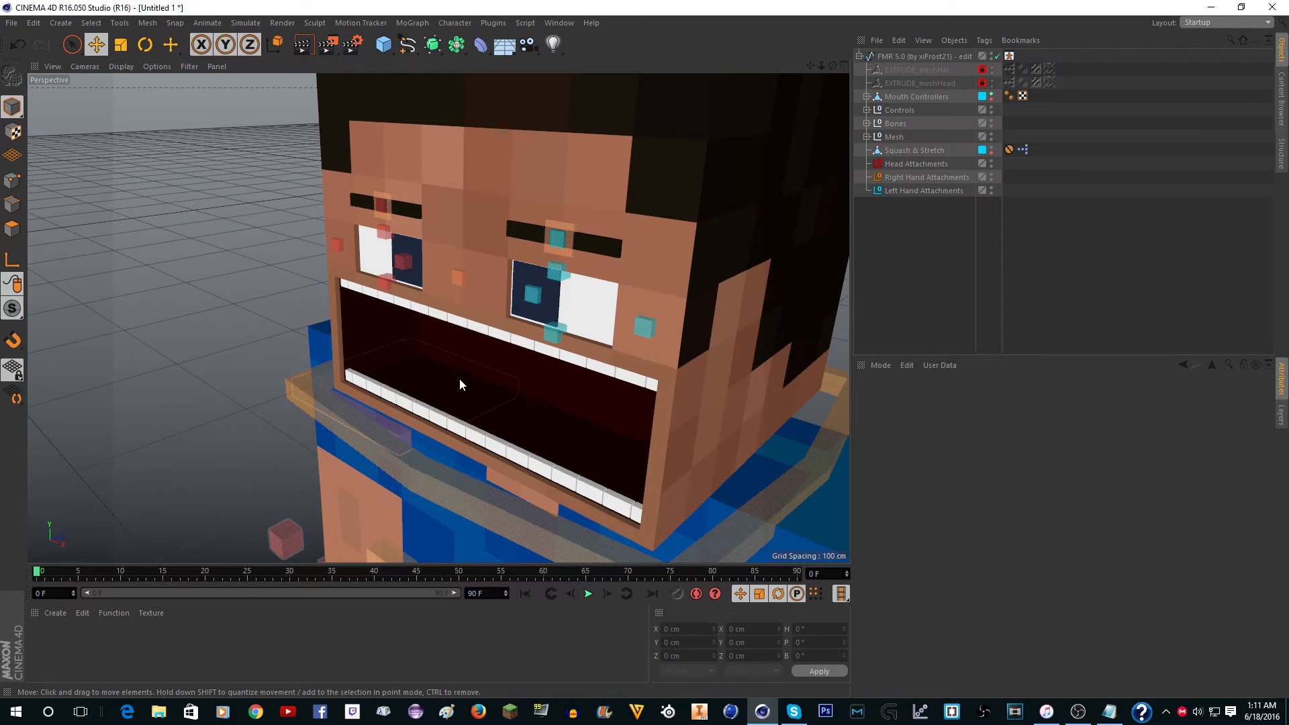
scroll(459, 349, down, 5)
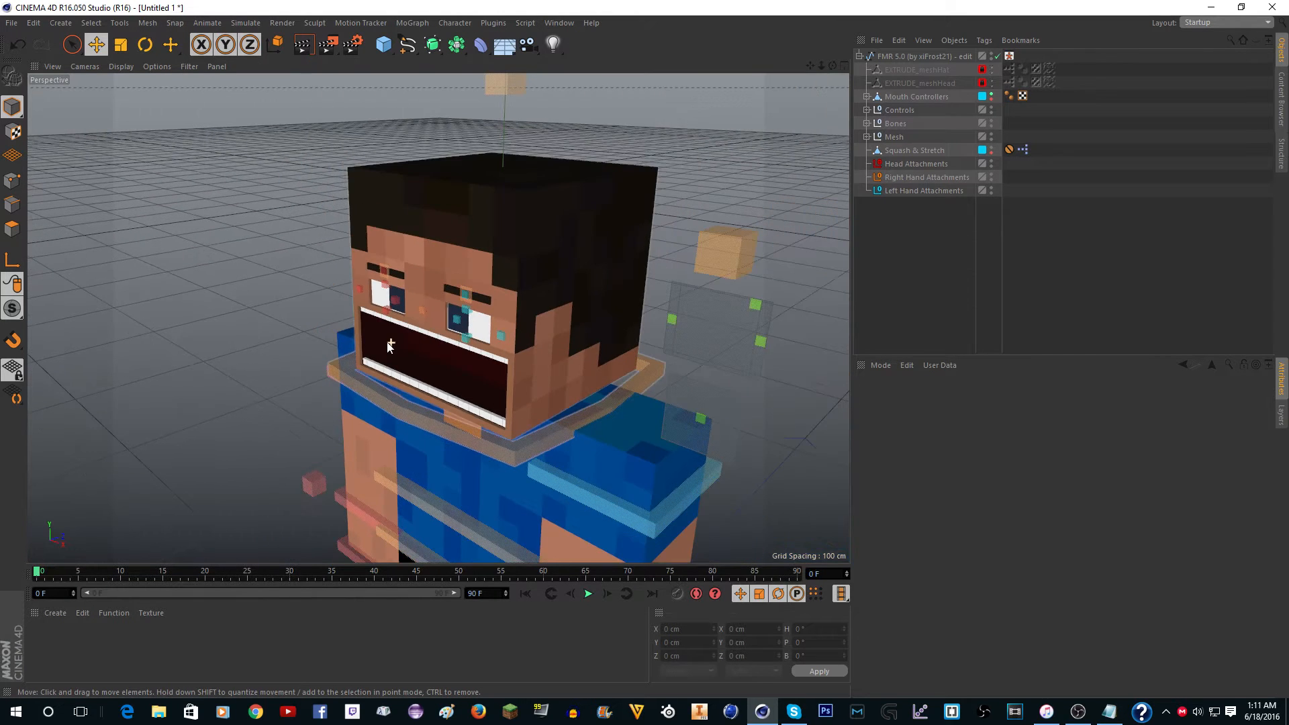
scroll(587, 139, up, 5)
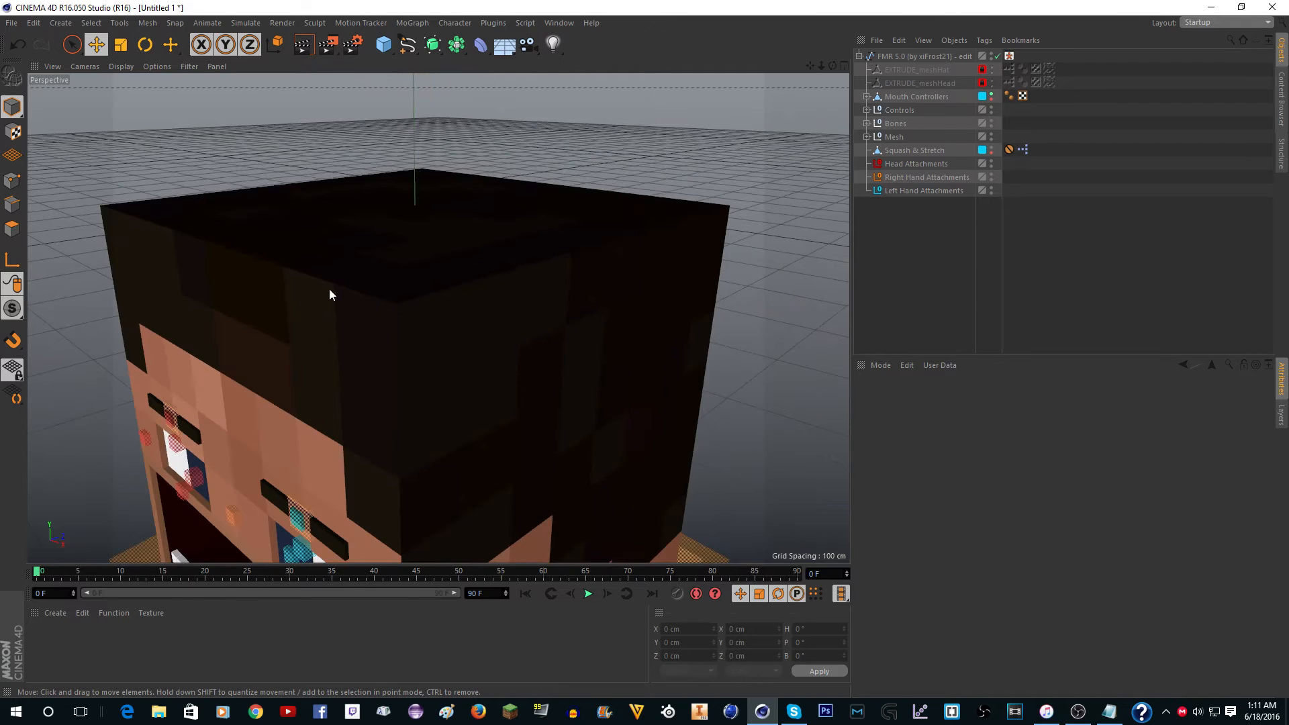
Unlock the 5.0_Body layer and select the EXTRUDE_meshHead object to inspect it on the character's head.
scroll(326, 293, down, 3)
scroll(396, 265, down, 3)
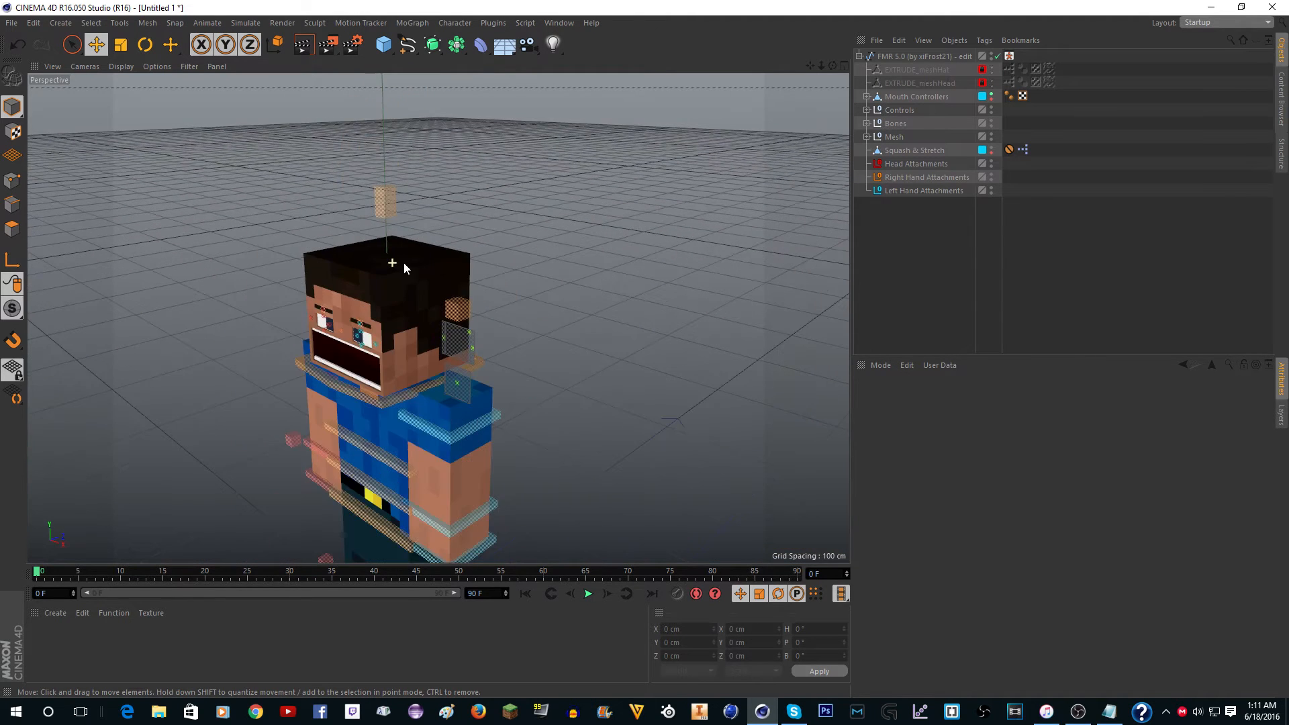
scroll(287, 278, up, 3)
scroll(392, 524, up, 3)
scroll(392, 522, down, 3)
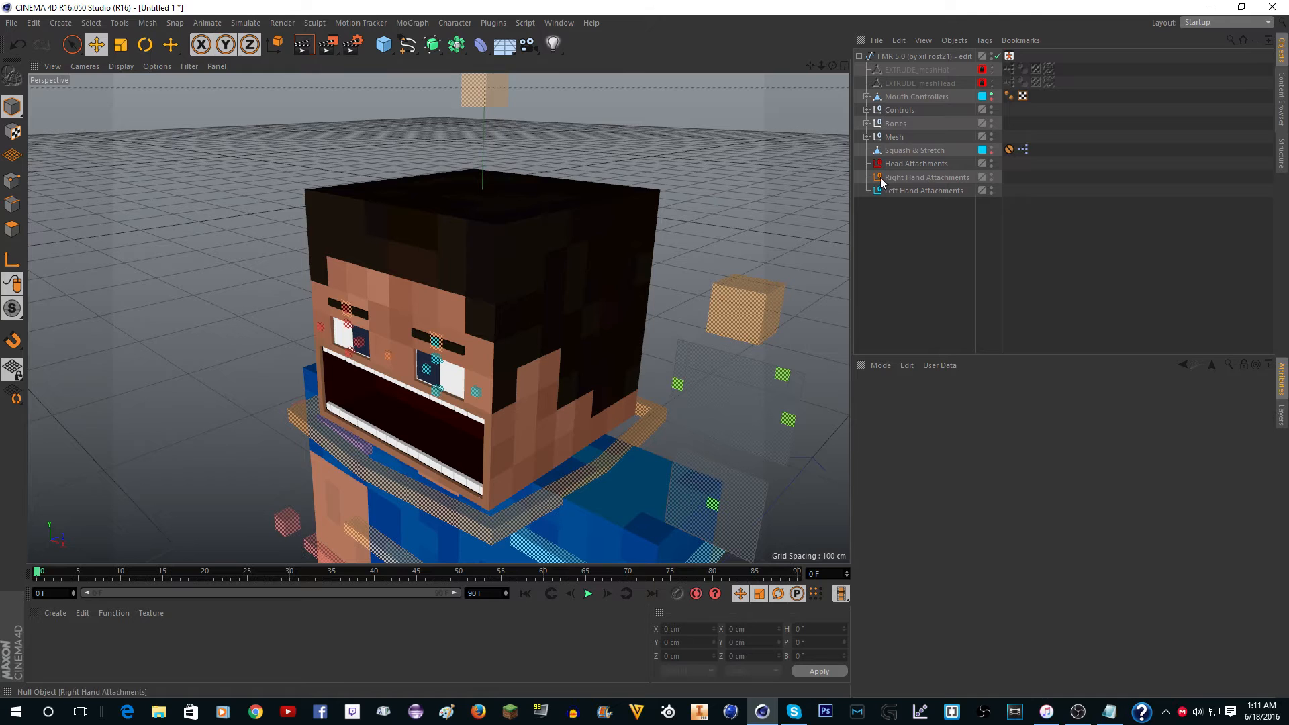
click(1280, 415)
click(984, 391)
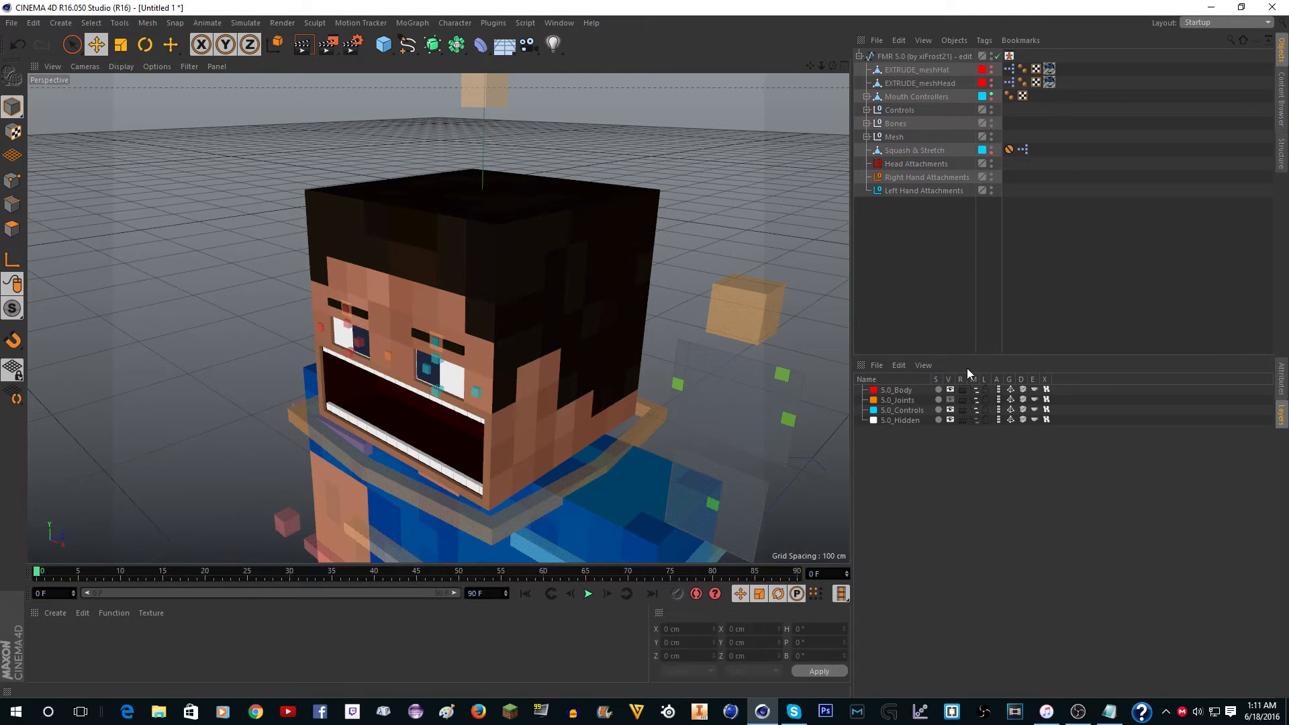
click(898, 71)
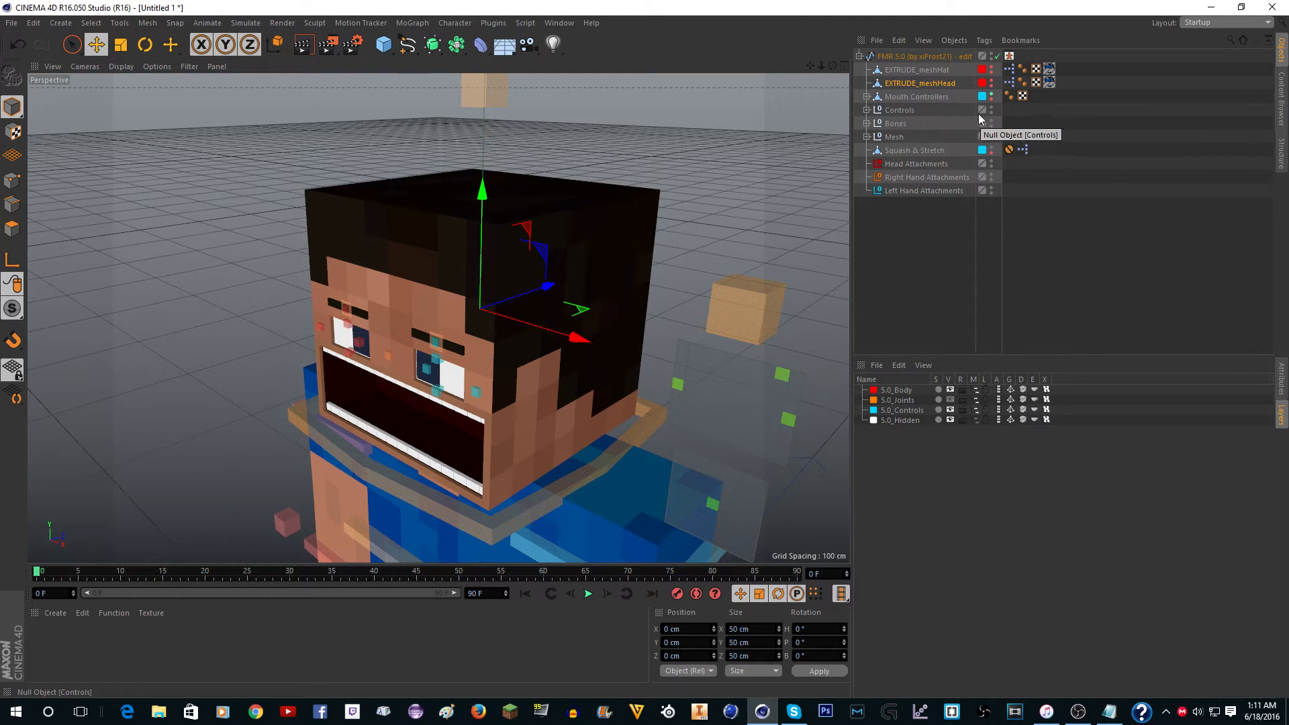
scroll(394, 324, up, 4)
scroll(630, 295, down, 5)
scroll(616, 304, up, 3)
scroll(611, 307, up, 2)
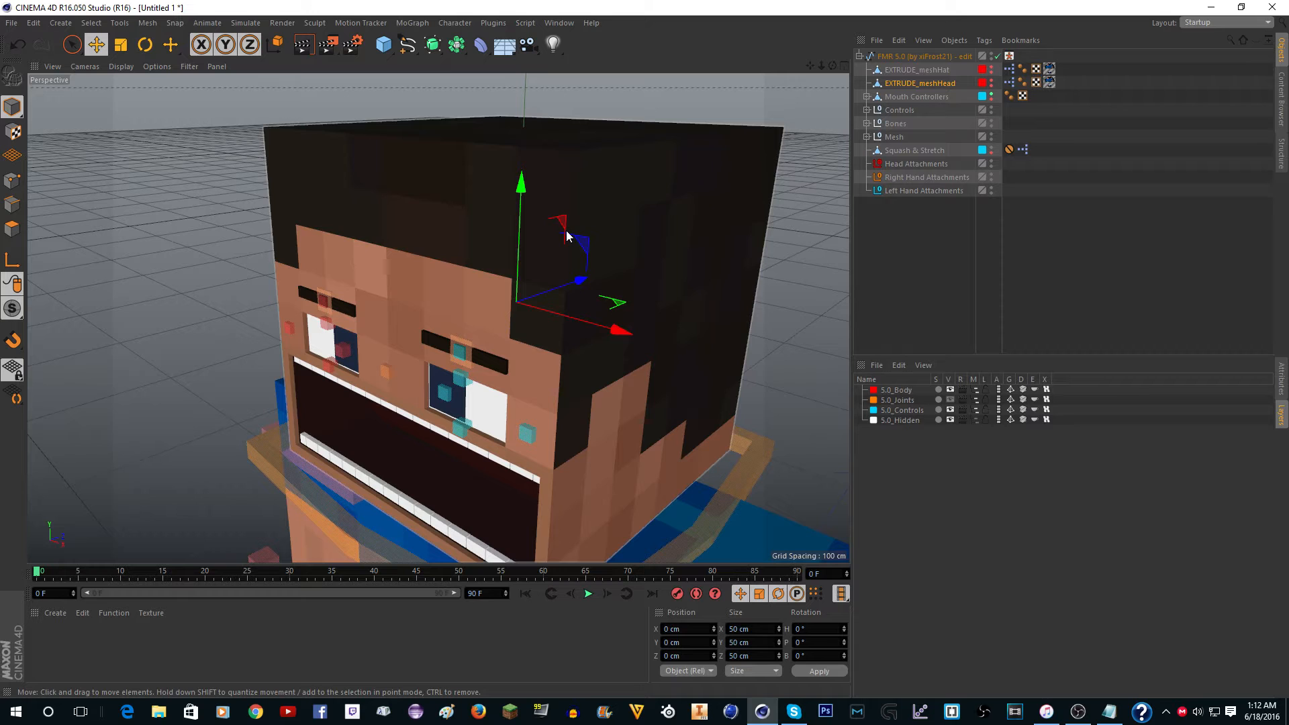
Lock the 5.0_Body layer, collapse the rig's hierarchy and select the FMR 5.0 rig to show its attributes.
click(986, 390)
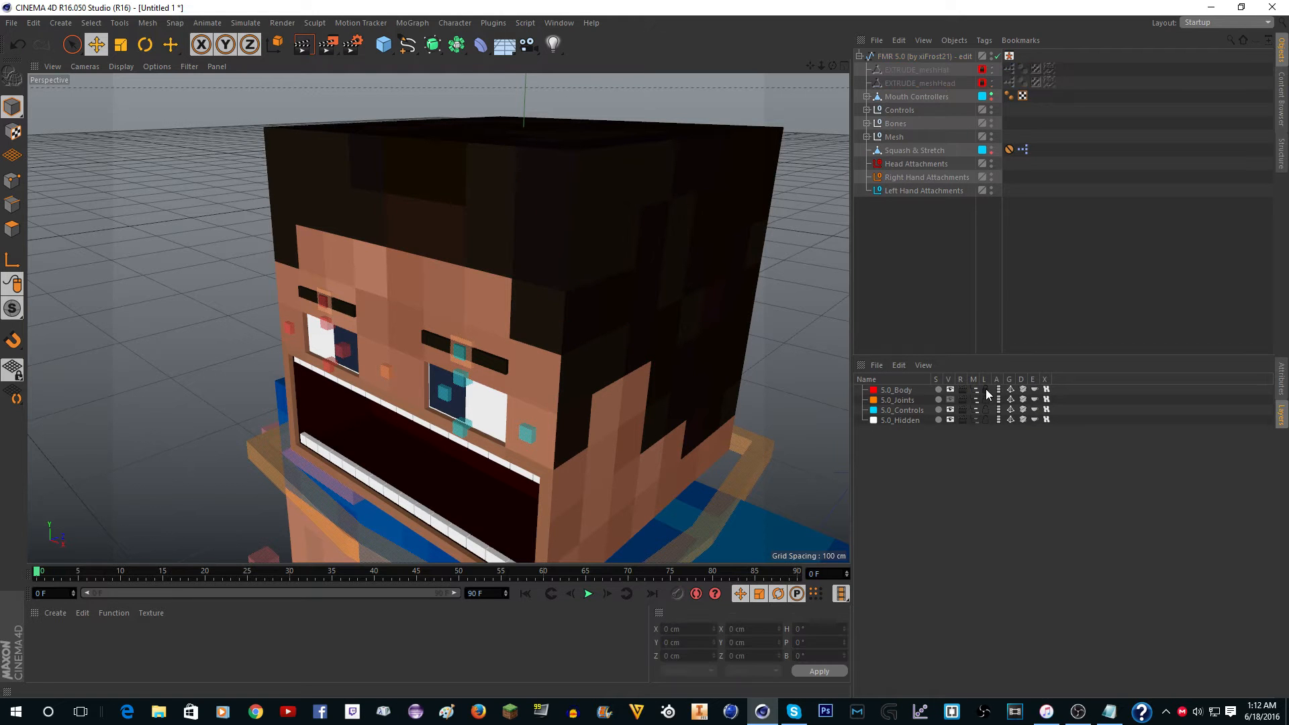
click(1281, 379)
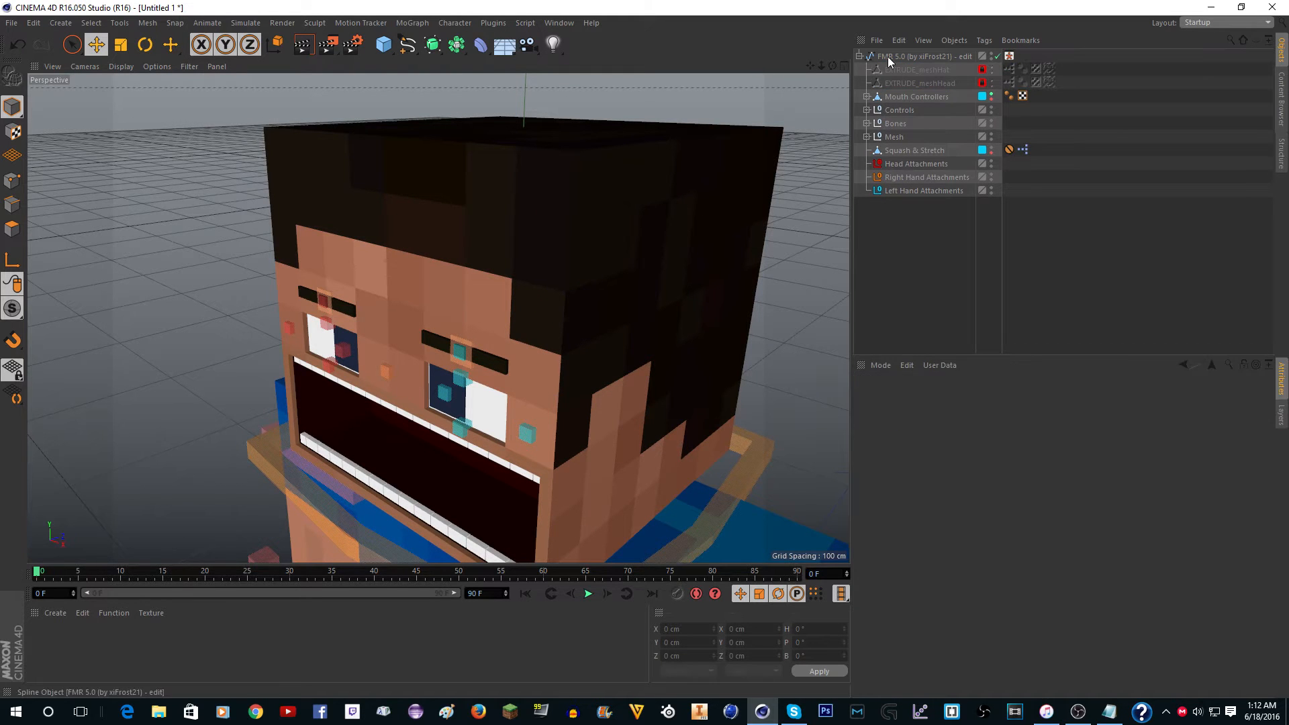
click(860, 57)
click(900, 57)
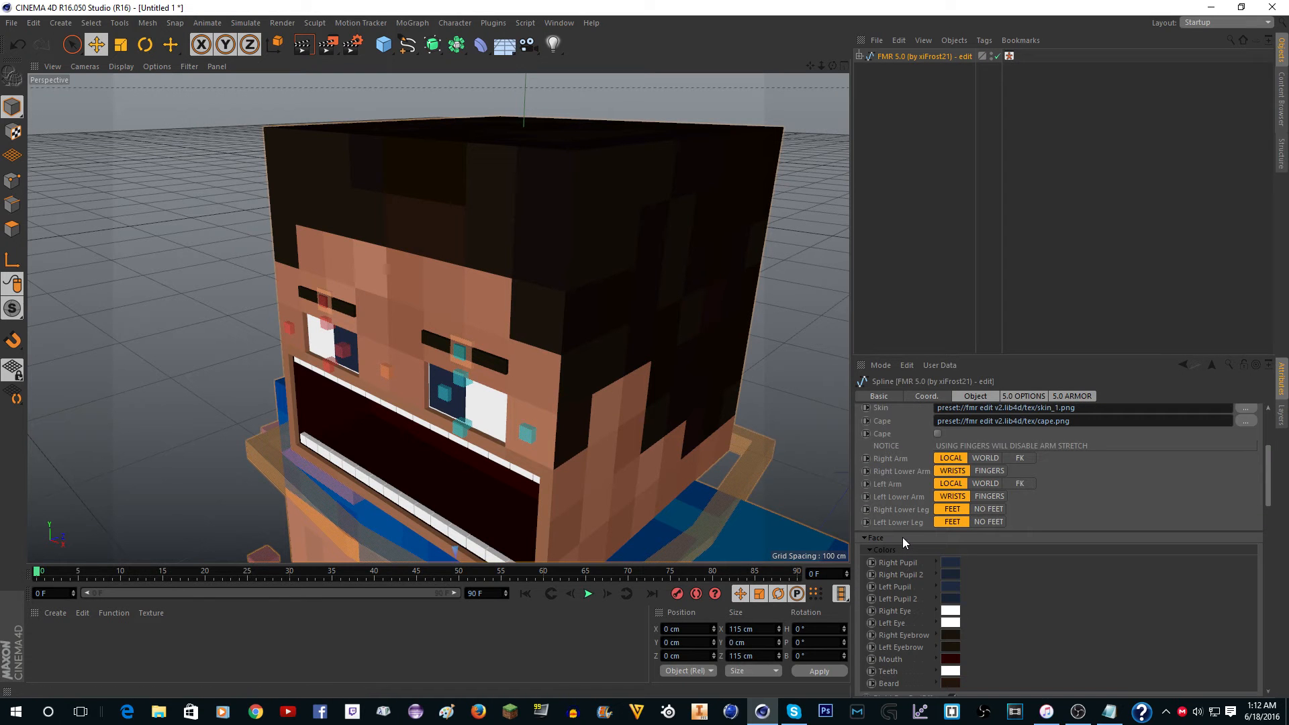
Face the character's head from the front and enable the Beard On/Off option in the rig's Face settings.
scroll(900, 537, down, 10)
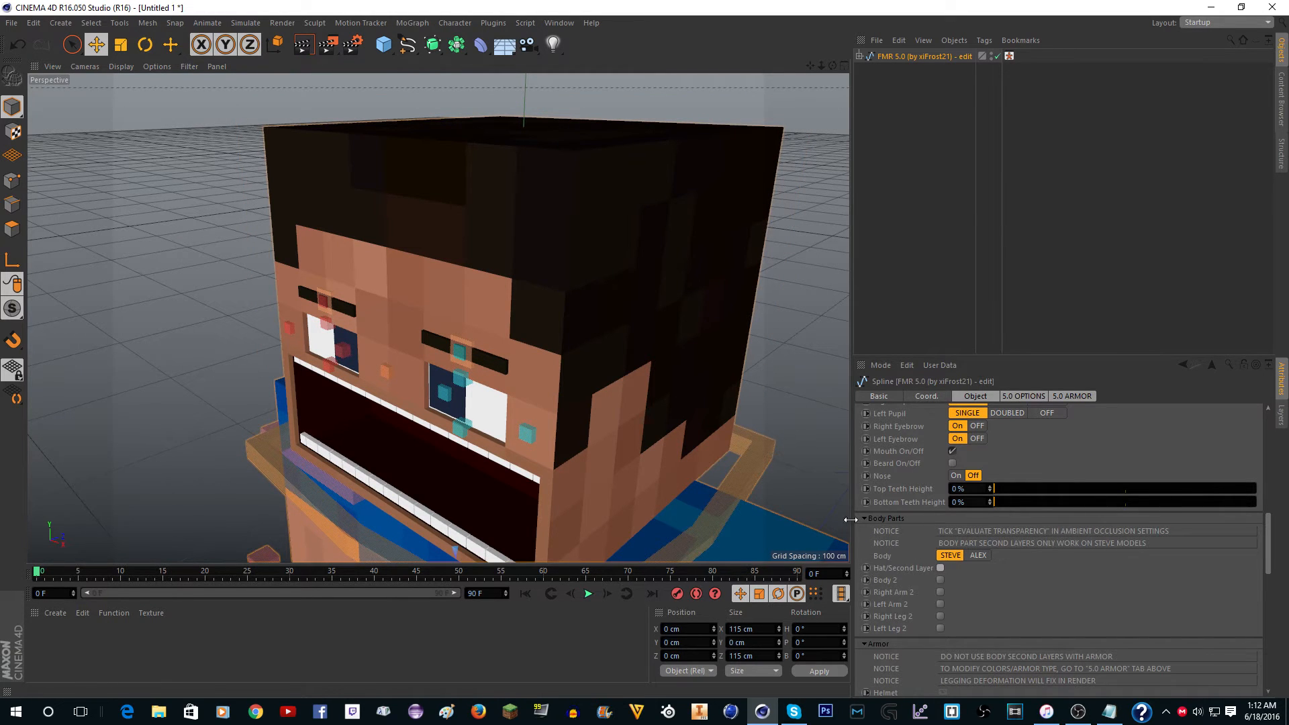
scroll(518, 349, down, 6)
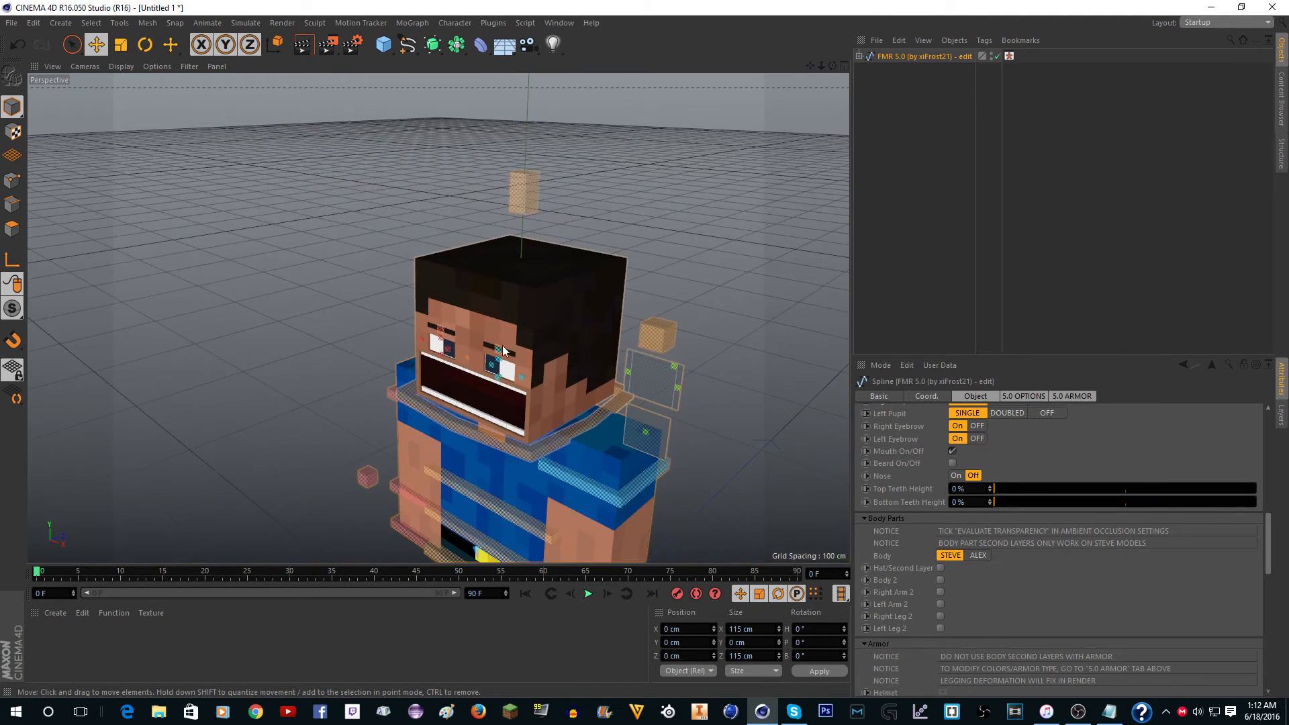
scroll(513, 343, up, 3)
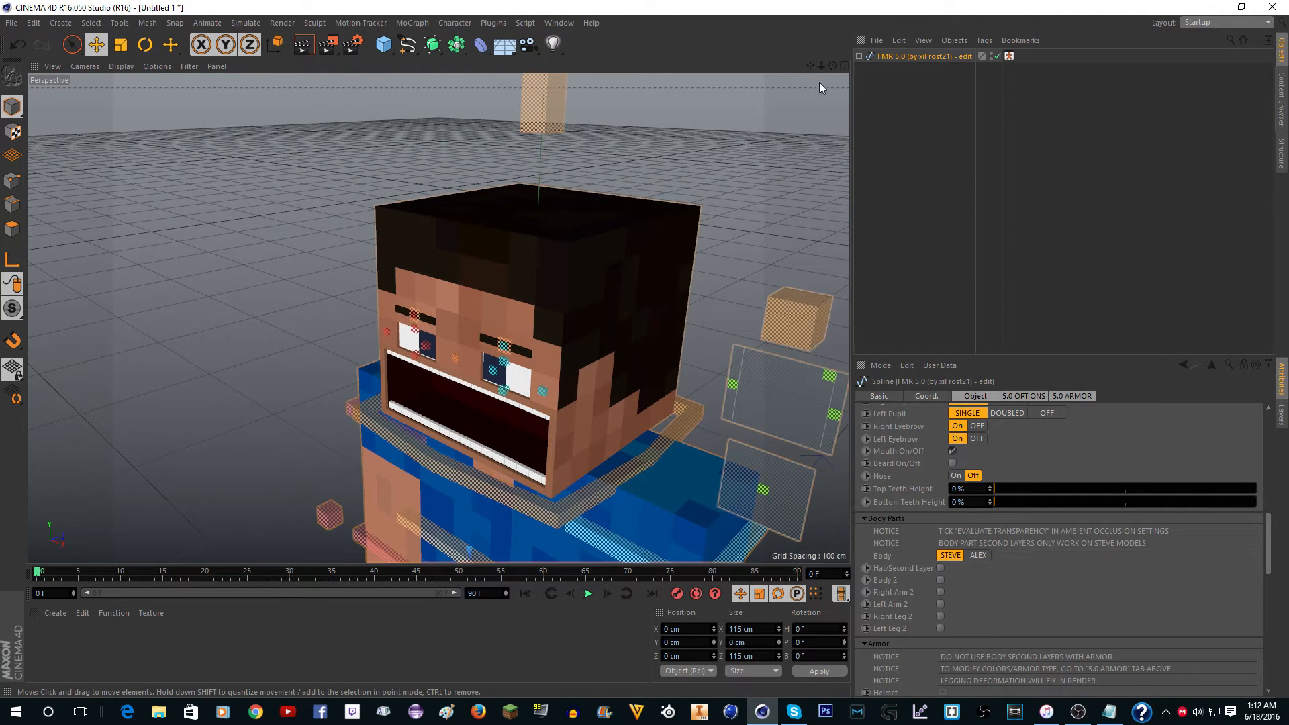
drag(832, 66, 822, 40)
scroll(577, 208, down, 3)
scroll(531, 247, up, 2)
scroll(623, 319, up, 5)
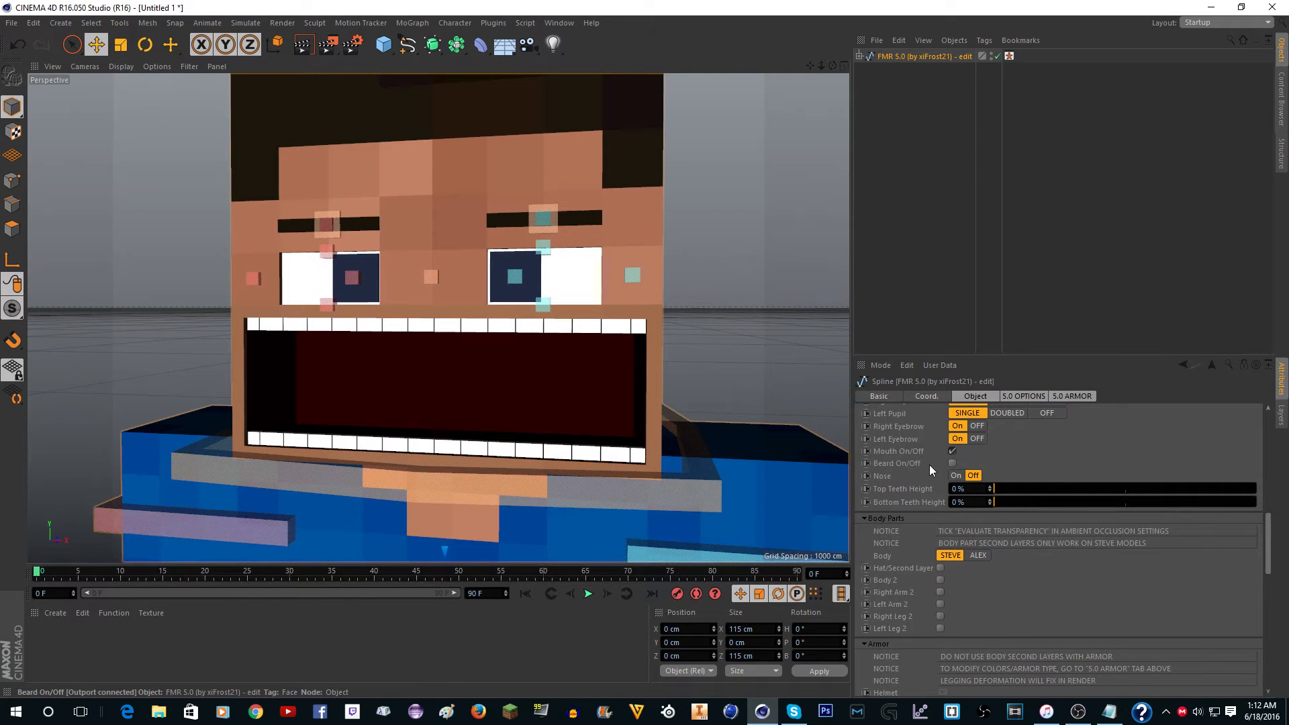
click(953, 462)
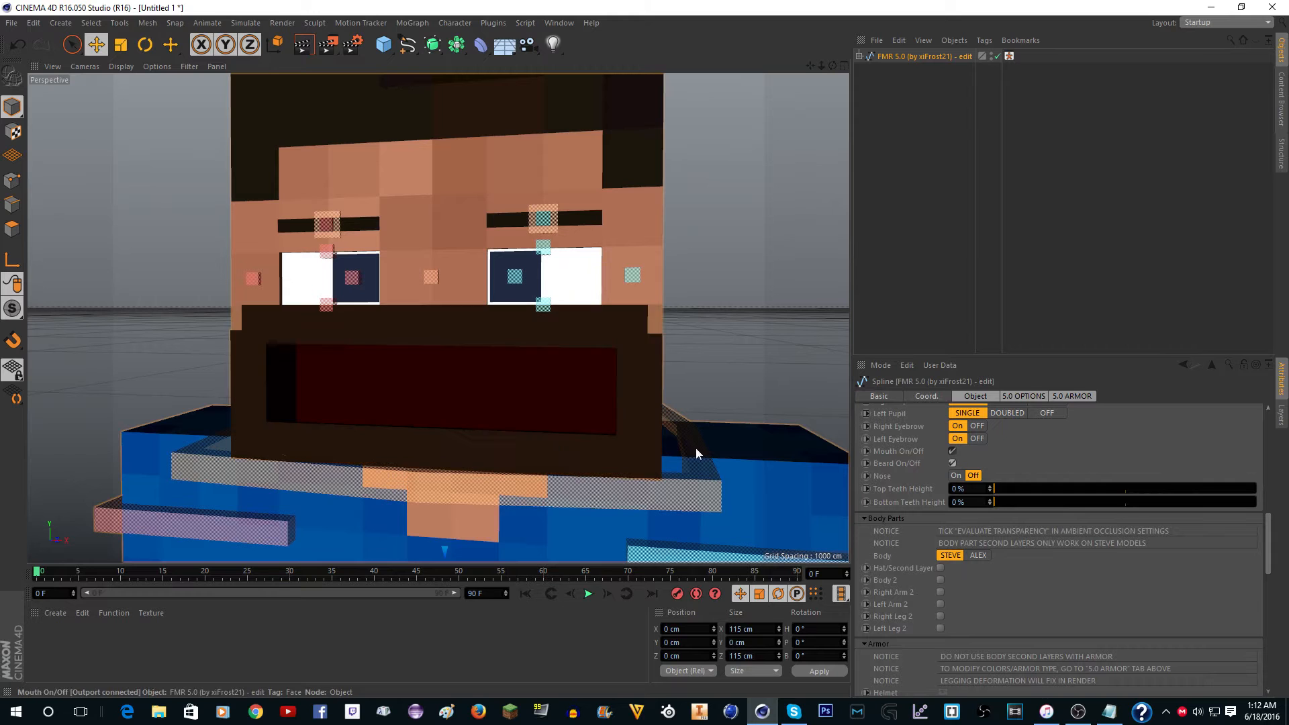
Try moving the mouth control beside the bearded head and undo the change.
scroll(557, 421, down, 3)
scroll(632, 450, up, 2)
scroll(658, 375, down, 2)
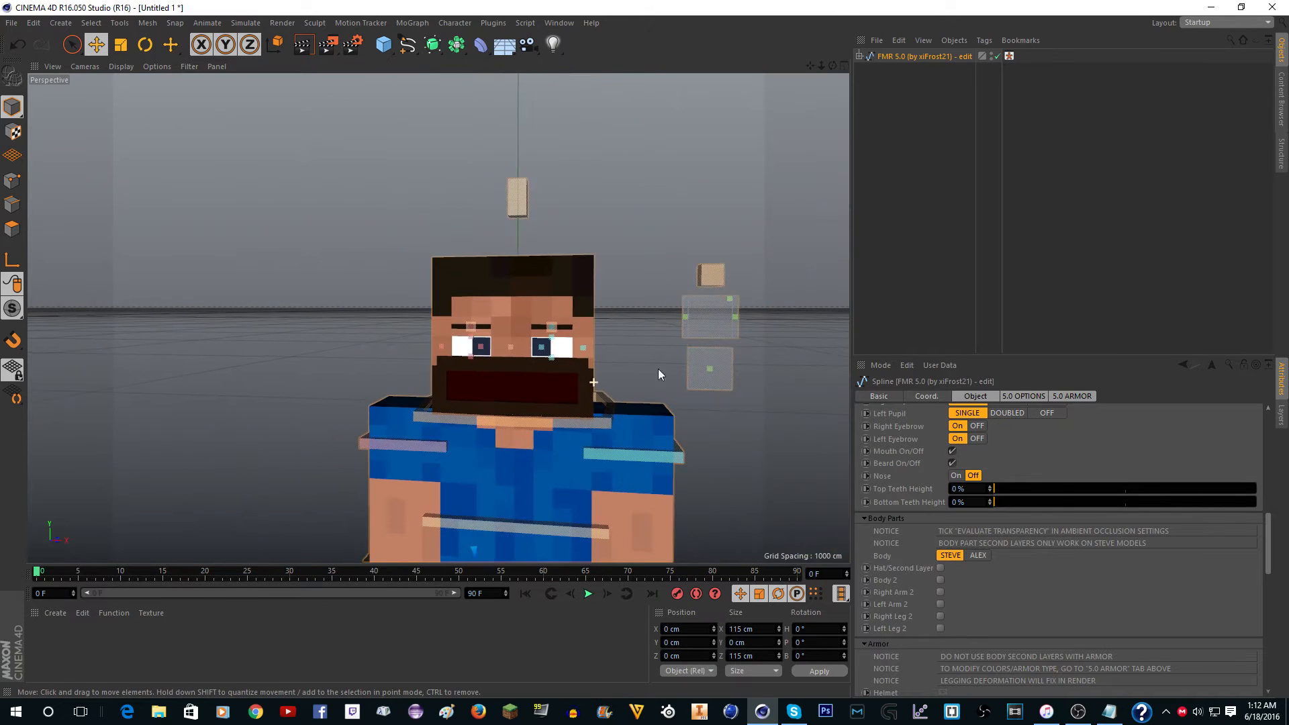
click(736, 295)
drag(809, 231, 747, 303)
key(ctrl+z)
key(ctrl+z)
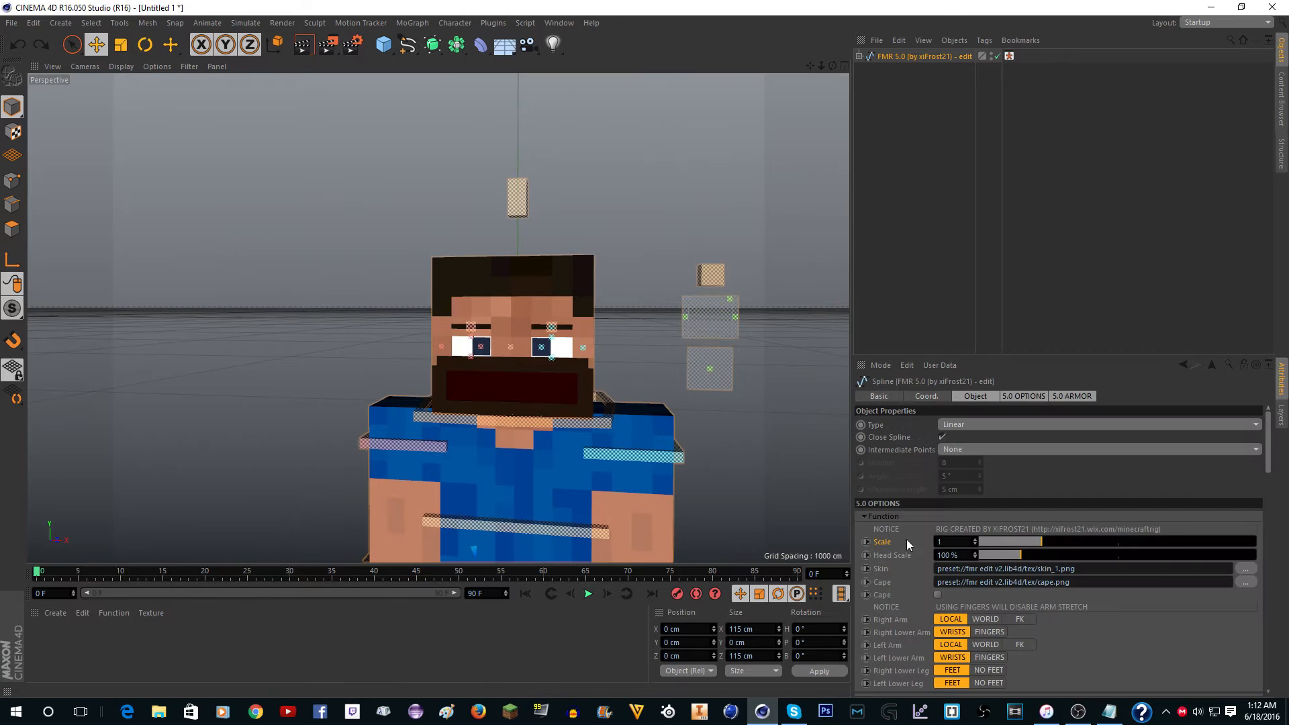
Recolour the beard orange (R 255, G 97, B 8), inspect it, and undo both the colour and the beard's activation.
scroll(905, 544, down, 8)
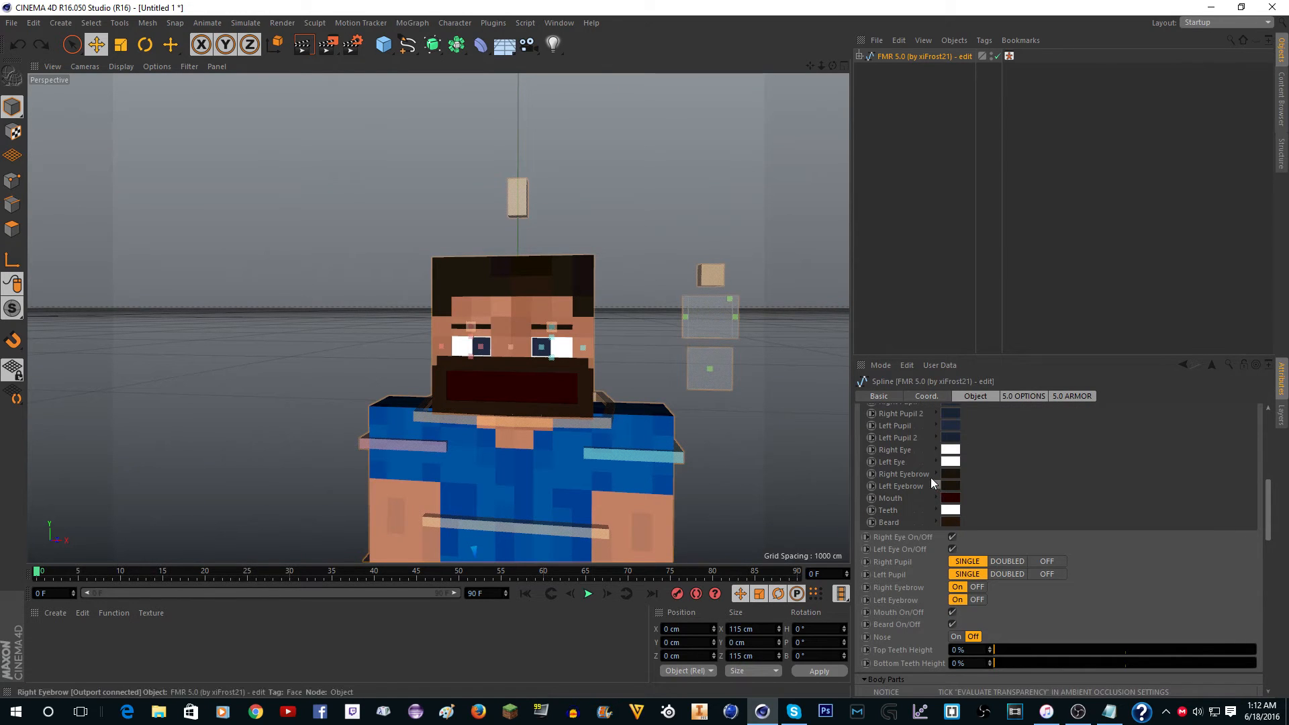
click(951, 473)
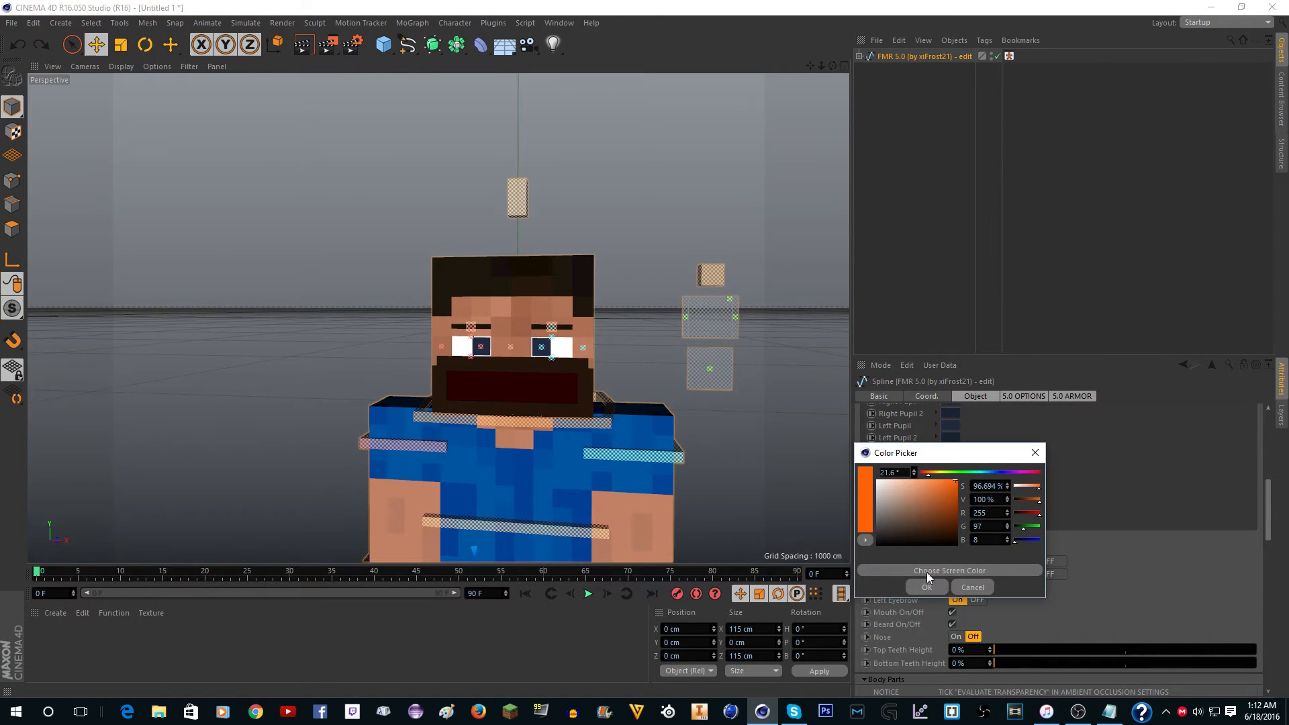
click(926, 585)
scroll(493, 341, up, 3)
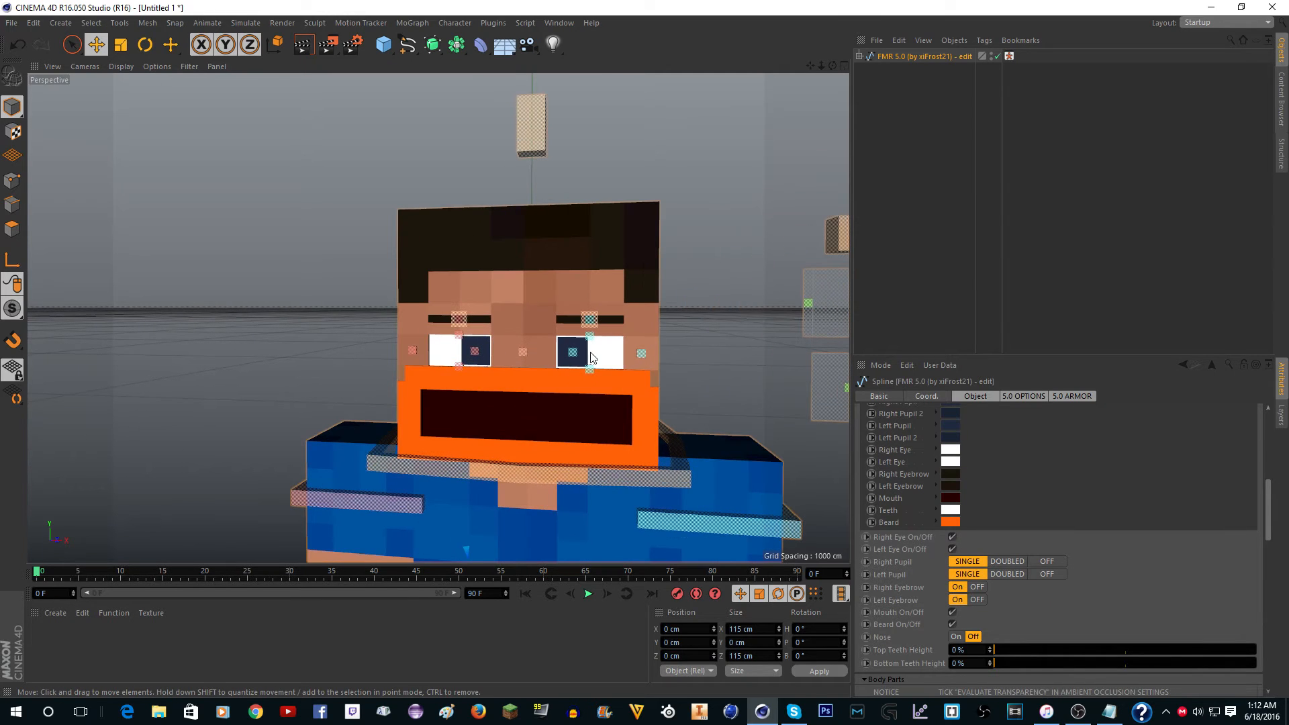
scroll(594, 393, up, 2)
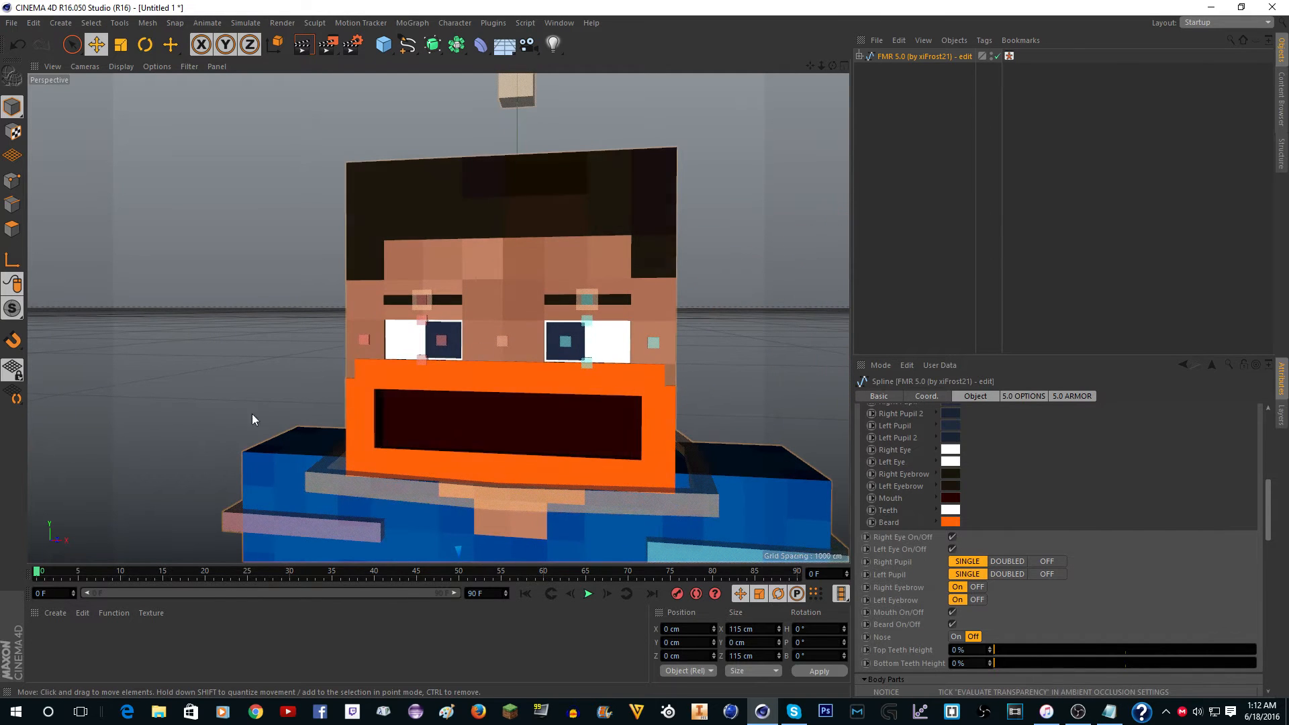
scroll(480, 378, down, 5)
scroll(481, 384, up, 4)
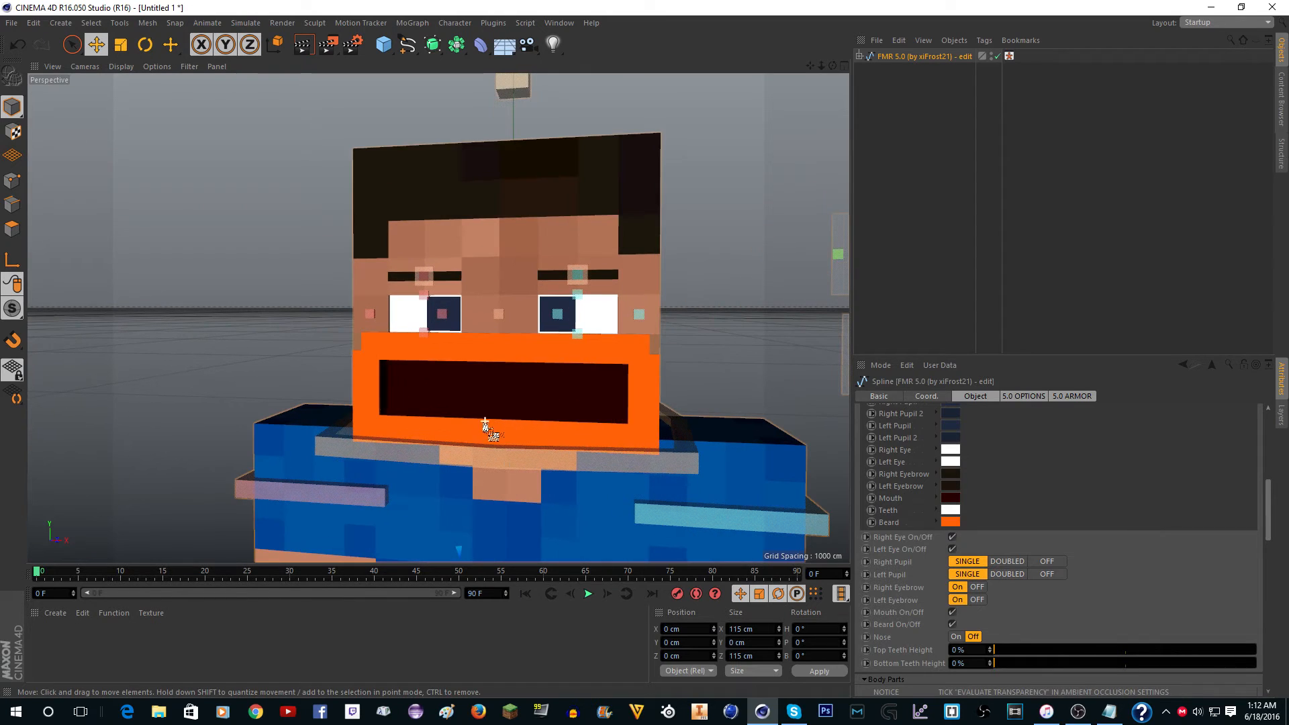
key(ctrl+z)
key(ctrl+z)
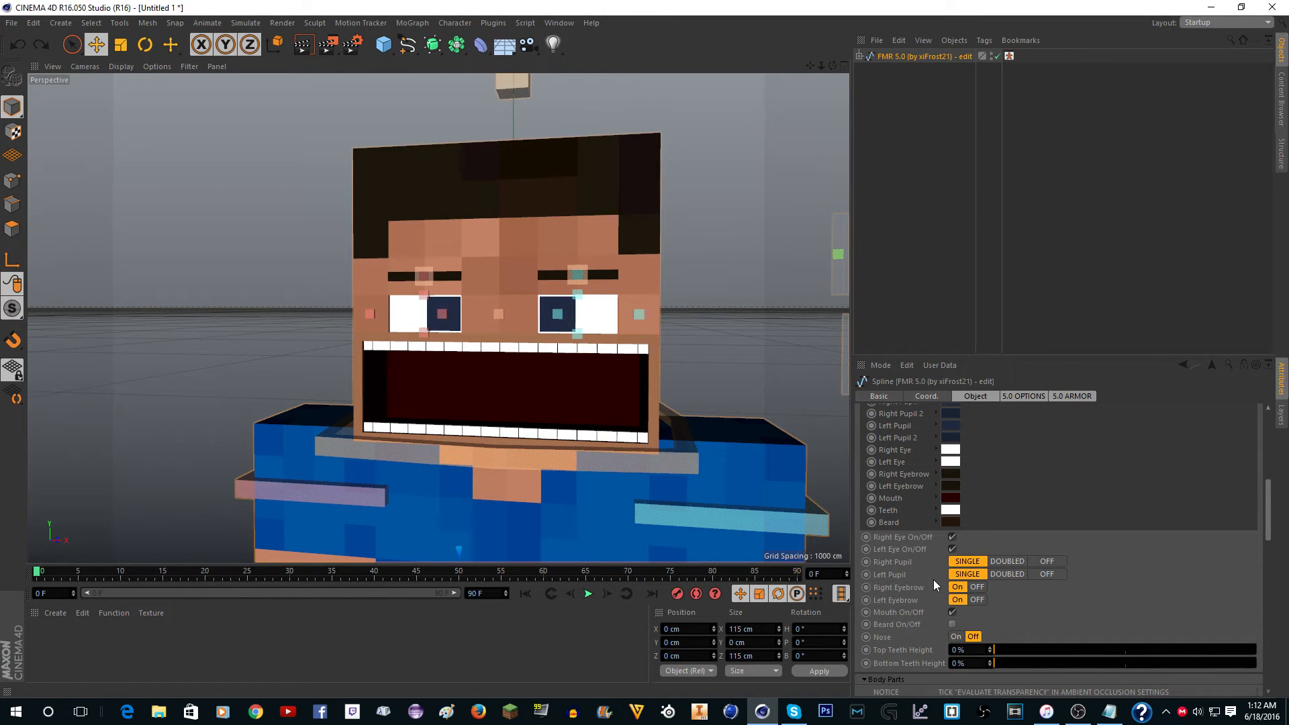
Try scaling the Right Pupil Controller up to about 134 % and undo the scaling.
scroll(406, 385, up, 3)
click(463, 262)
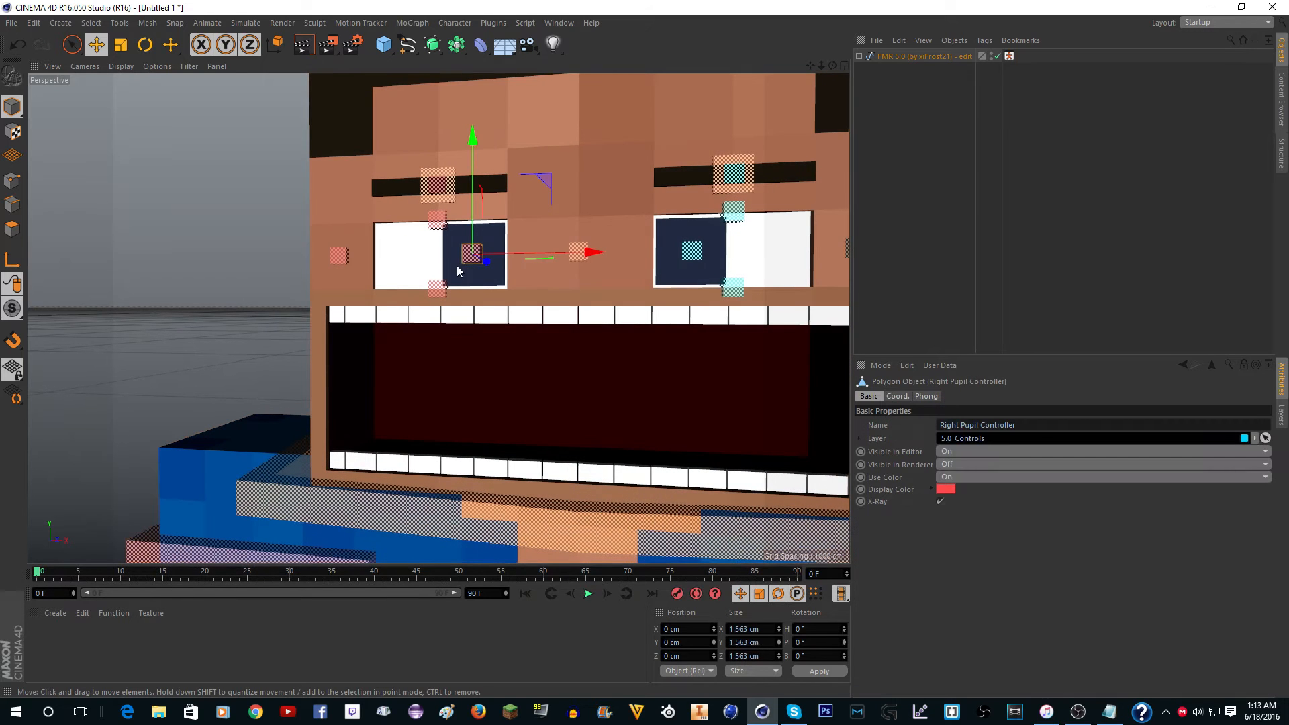
click(121, 44)
drag(560, 192, 759, 90)
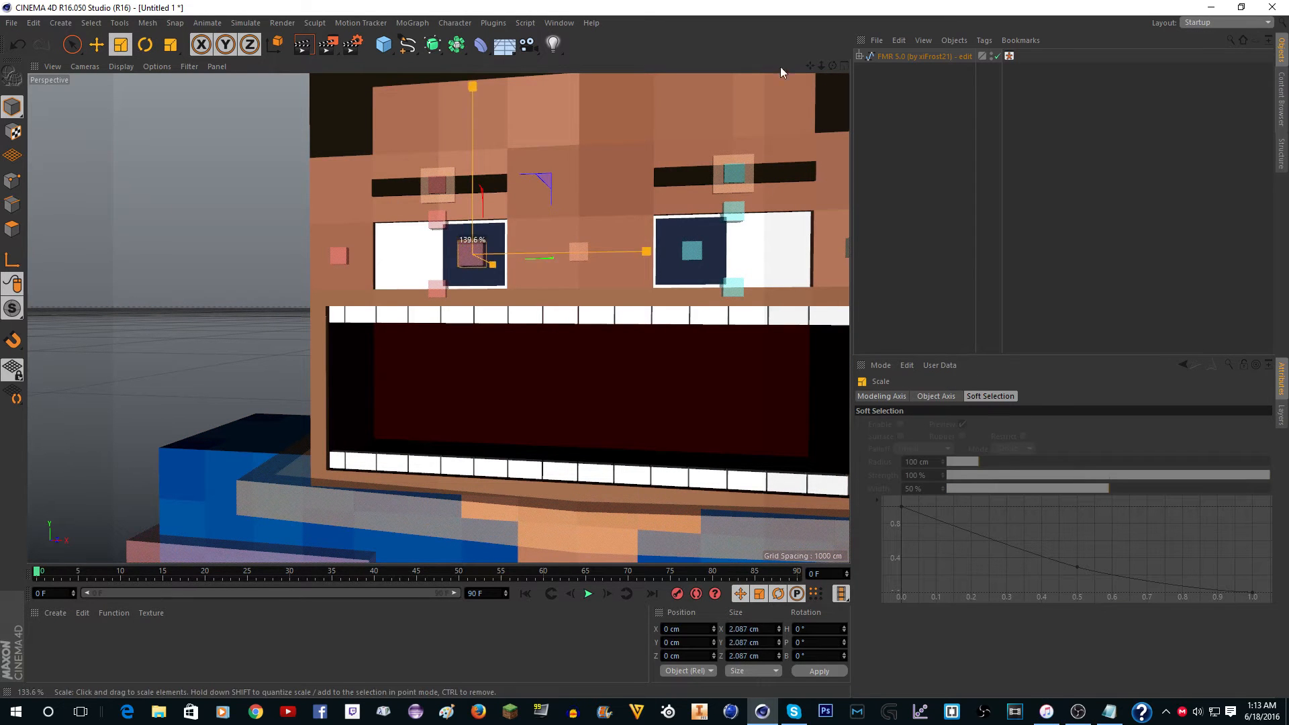
key(ctrl+z)
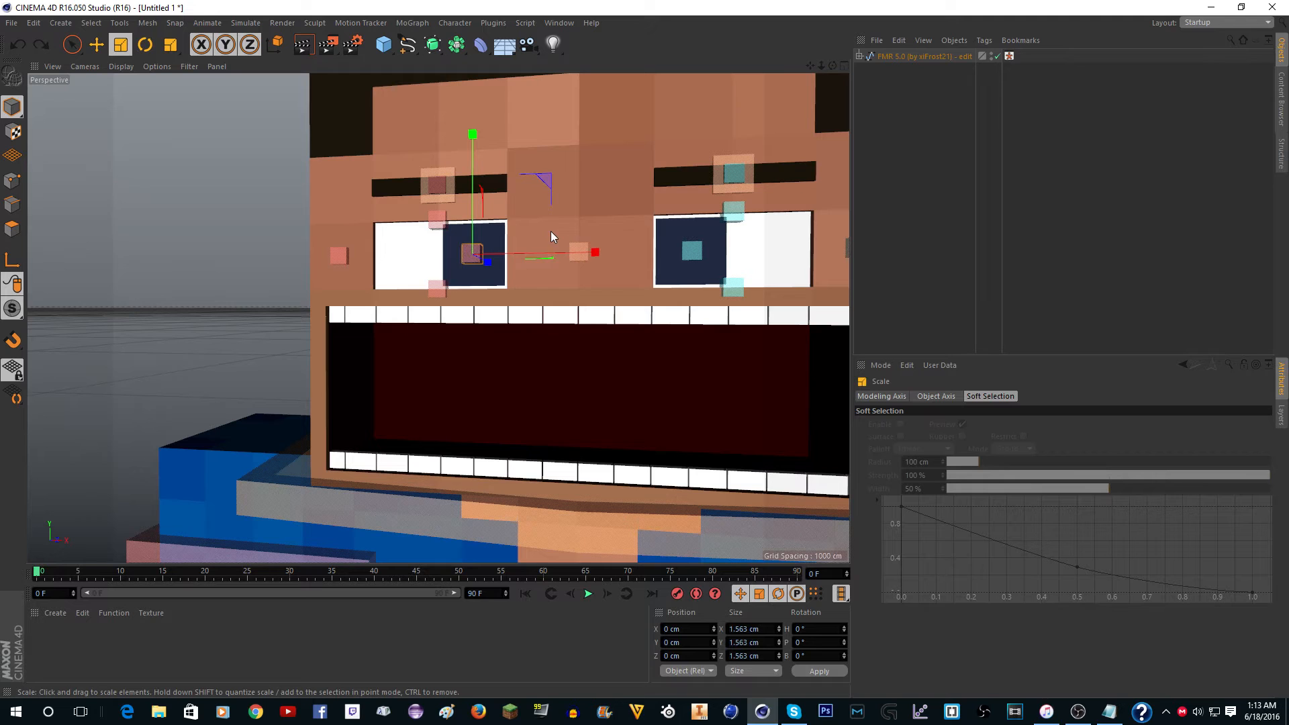
Try rotating the Right Pupil Controller with the Rotate tool and undo the rotation.
scroll(521, 238, up, 2)
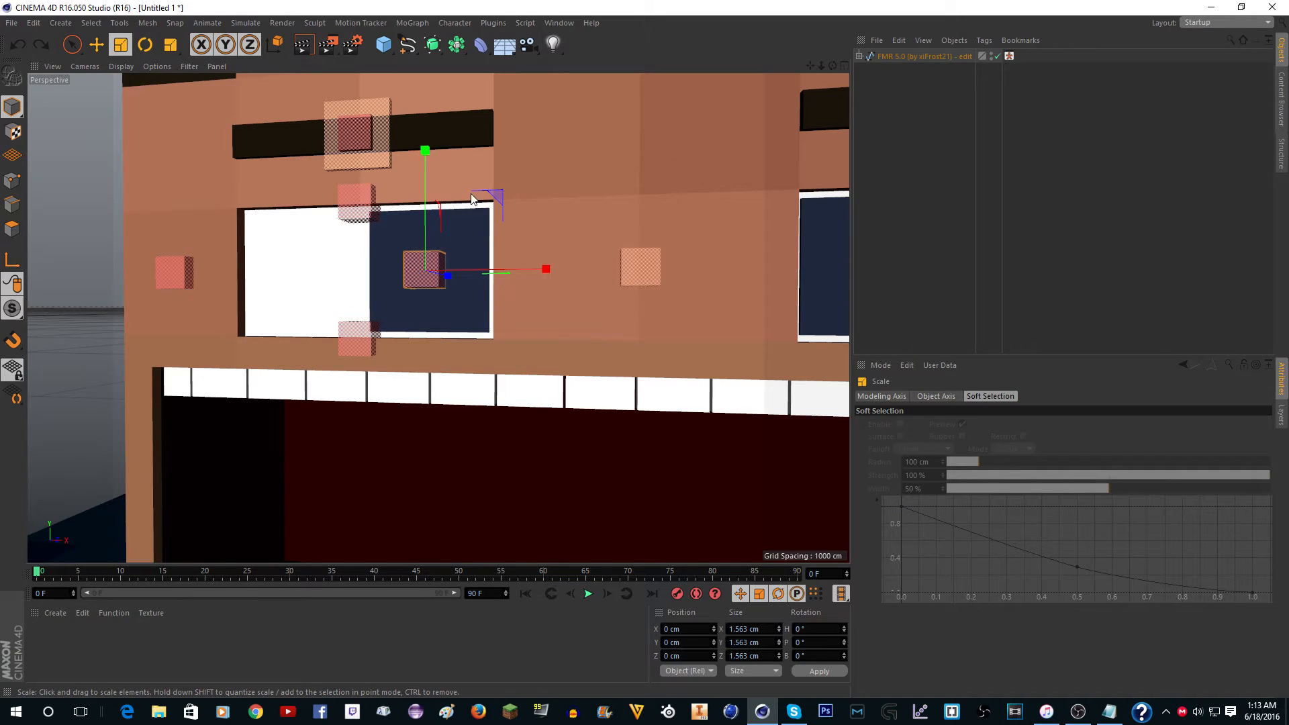
scroll(496, 214, up, 2)
key(r)
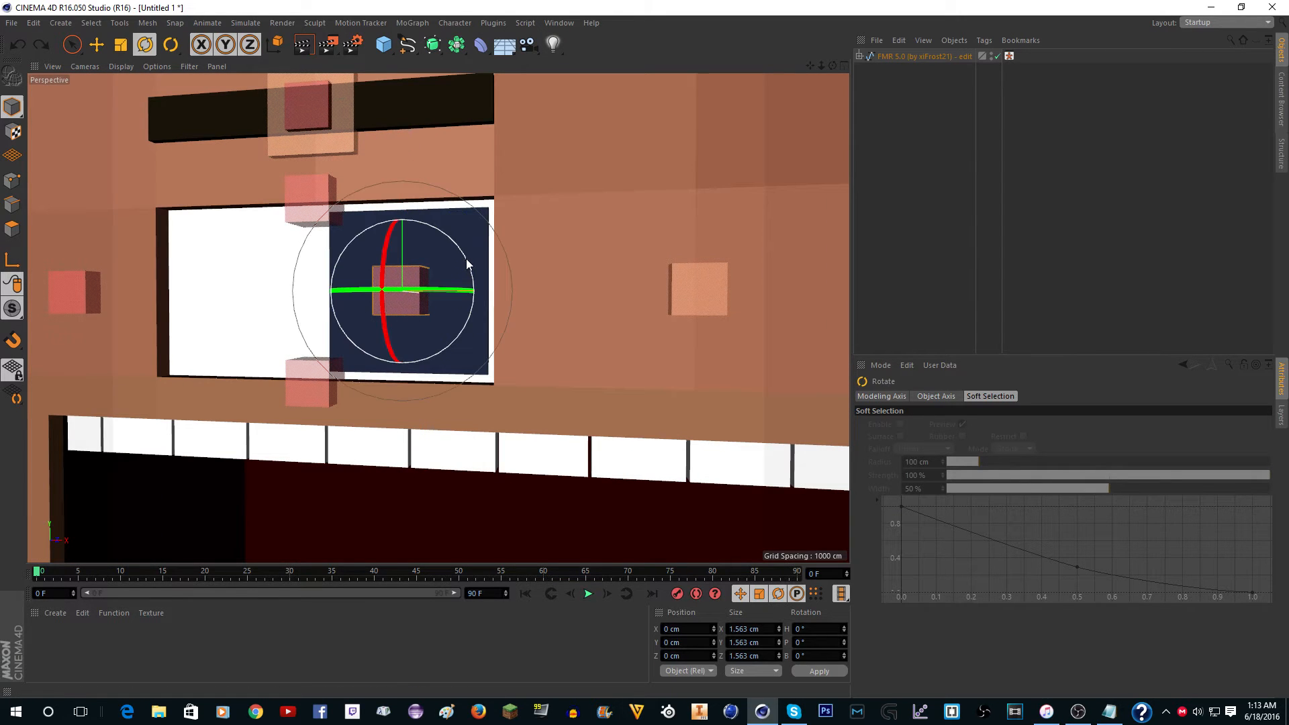
drag(468, 263, 413, 180)
key(ctrl+z)
scroll(661, 218, down, 3)
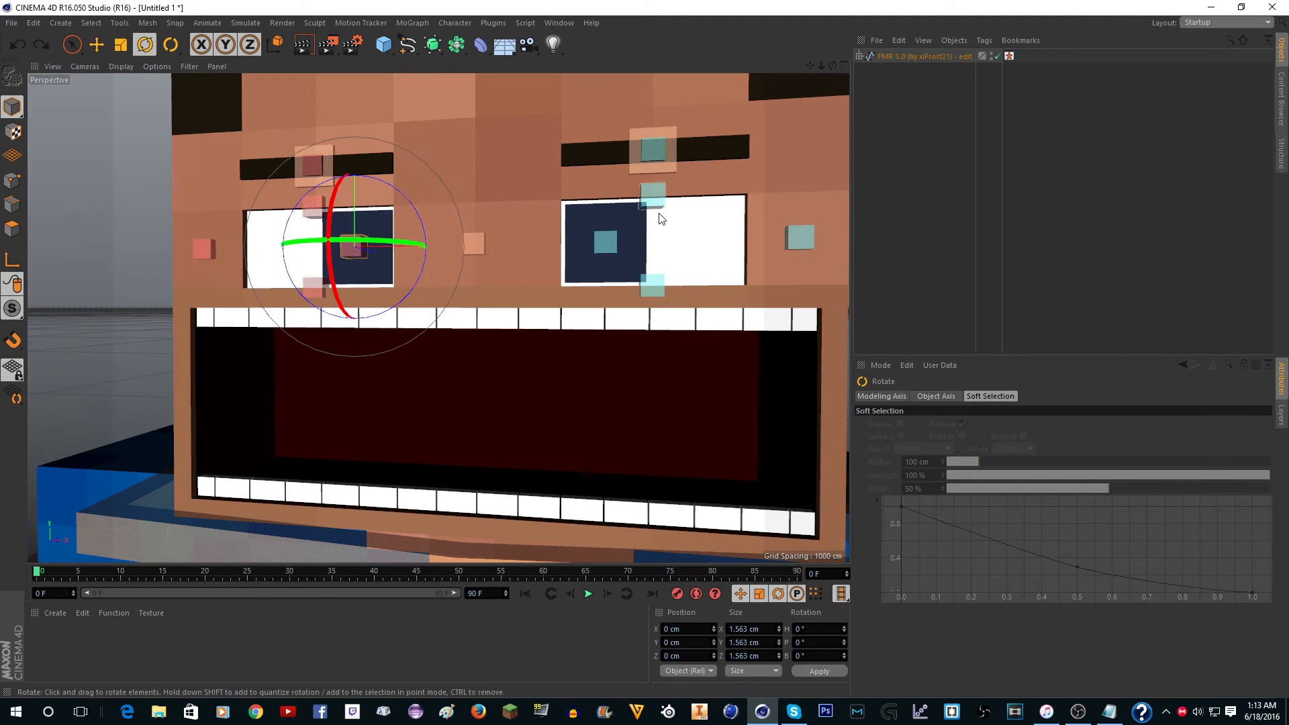
Select the Left Pupil Controller, try rotating it and undo the rotation.
click(607, 243)
drag(661, 202, 405, 132)
key(ctrl+z)
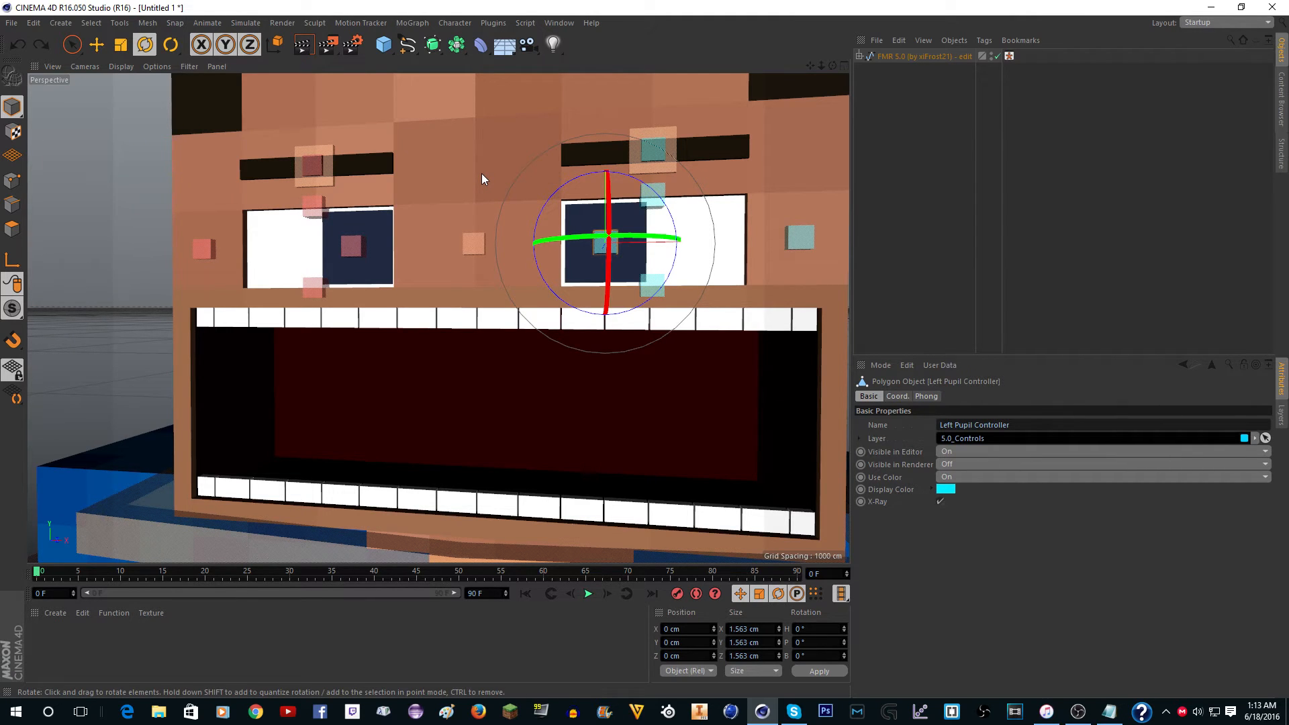
Reselect the FMR 5.0 rig and set the Nose option in its Face settings to On.
drag(832, 65, 899, 79)
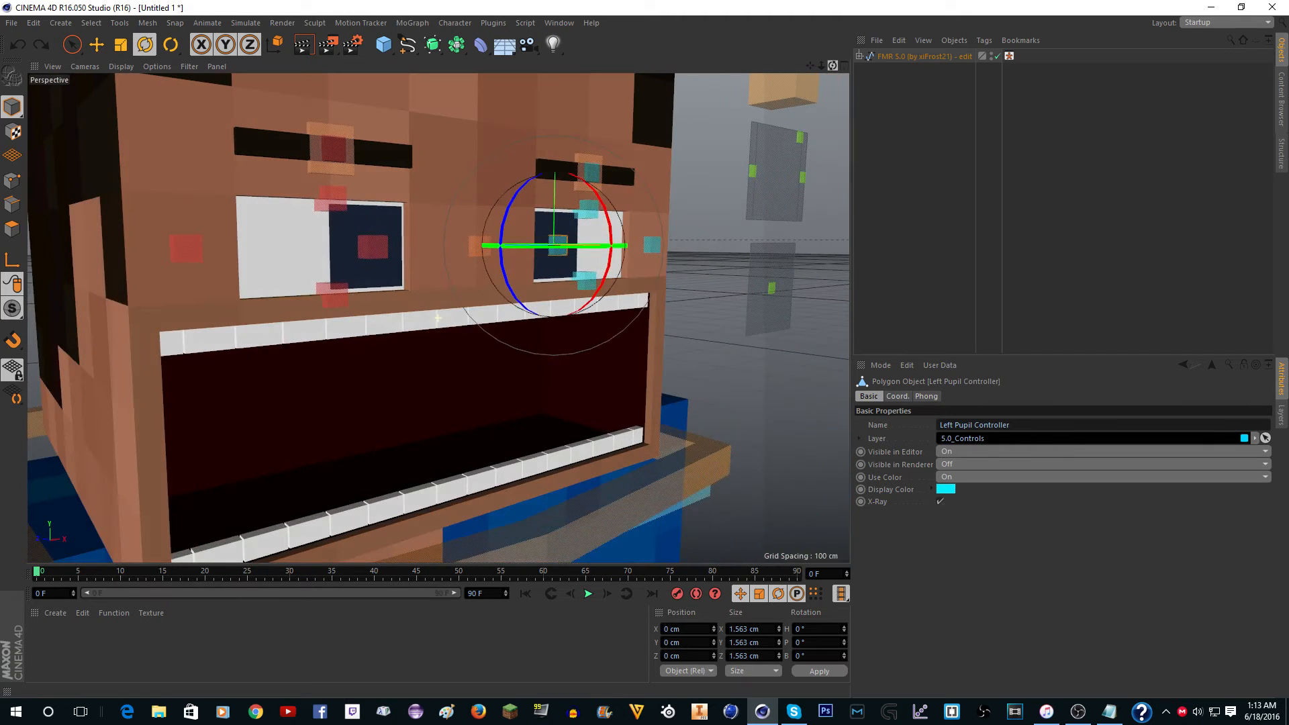
click(901, 58)
scroll(890, 566, down, 10)
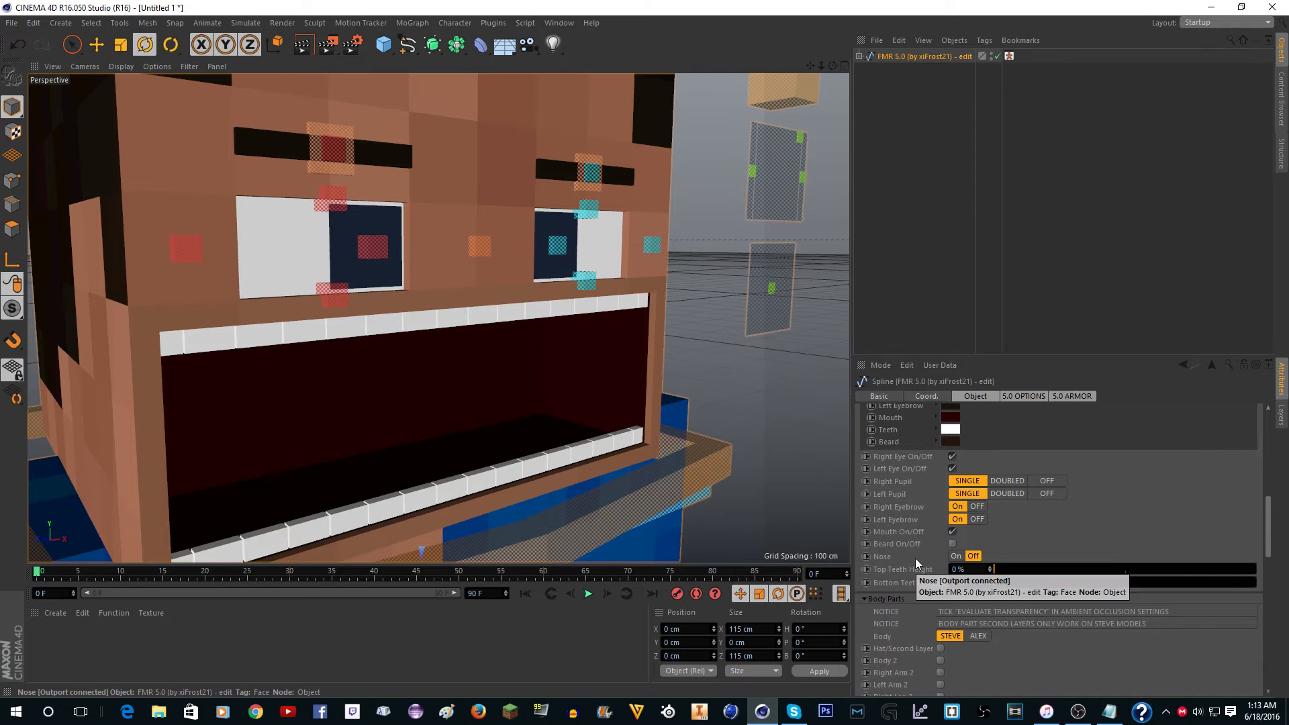
scroll(916, 558, down, 3)
click(956, 476)
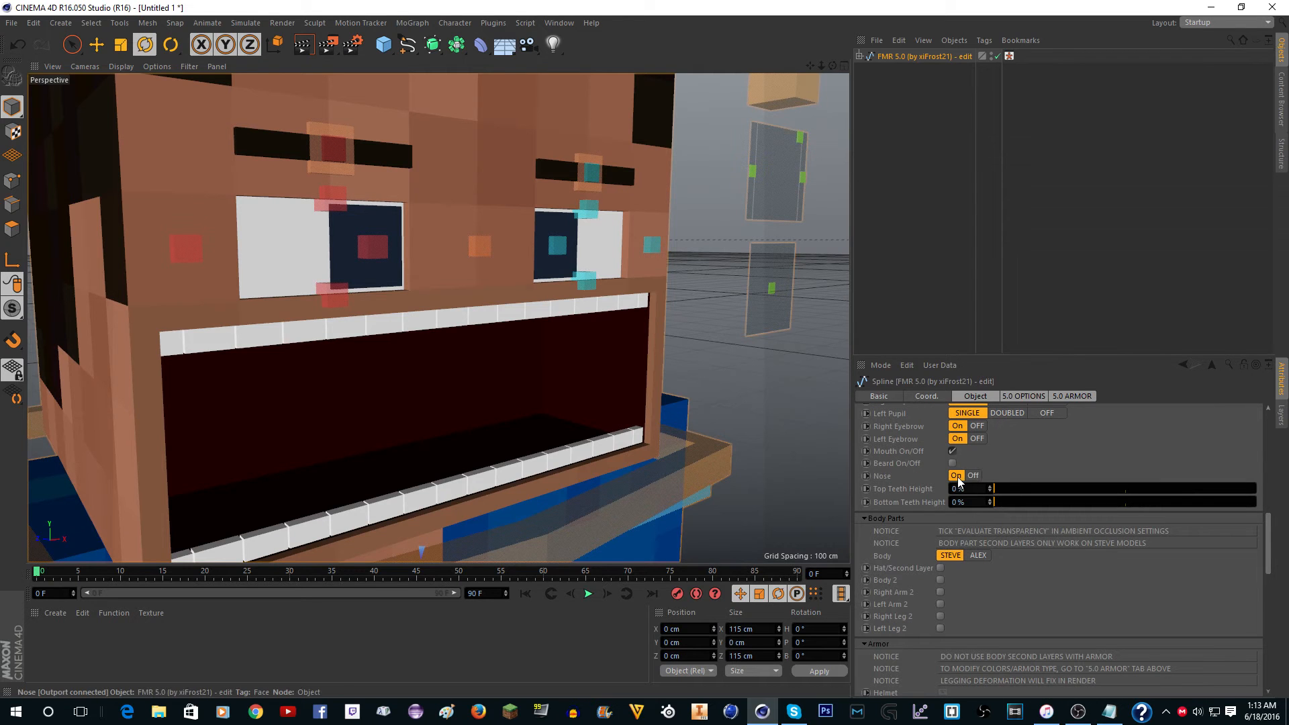
Move the mouth open/close control down about 7.4 cm to partly close the character's mouth.
click(798, 131)
key(e)
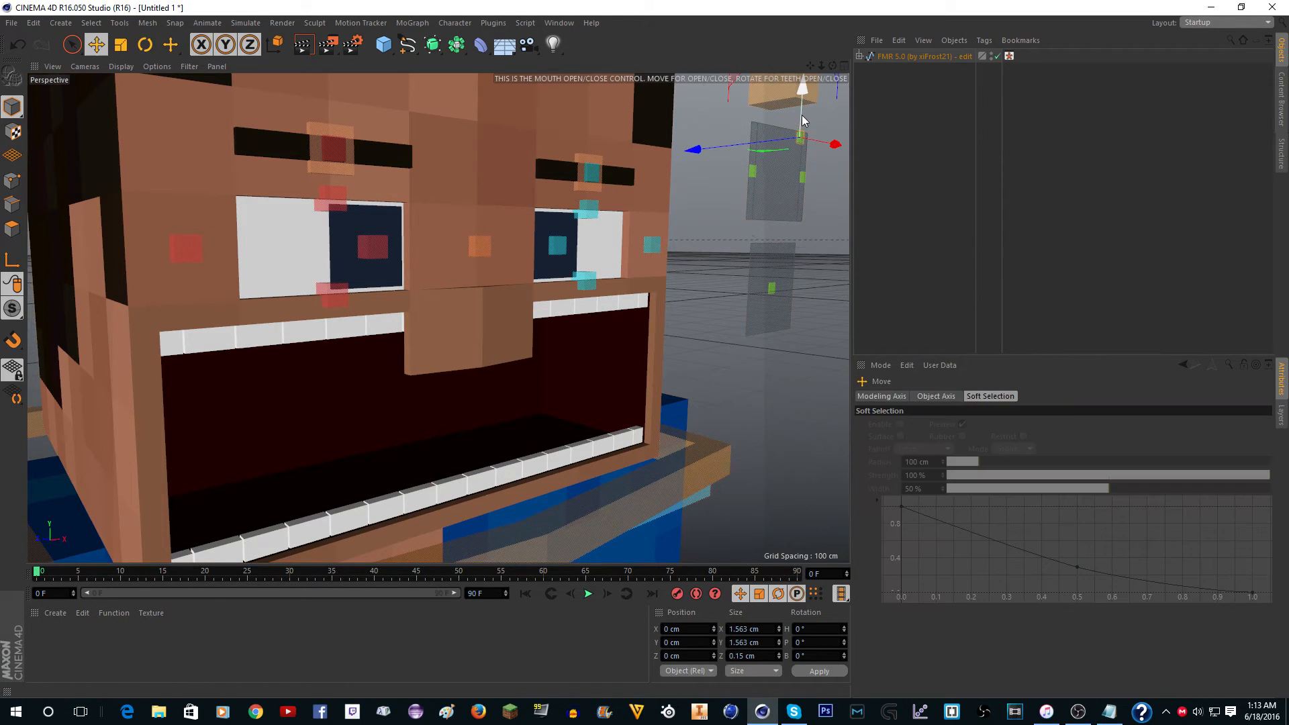
drag(800, 114, 805, 164)
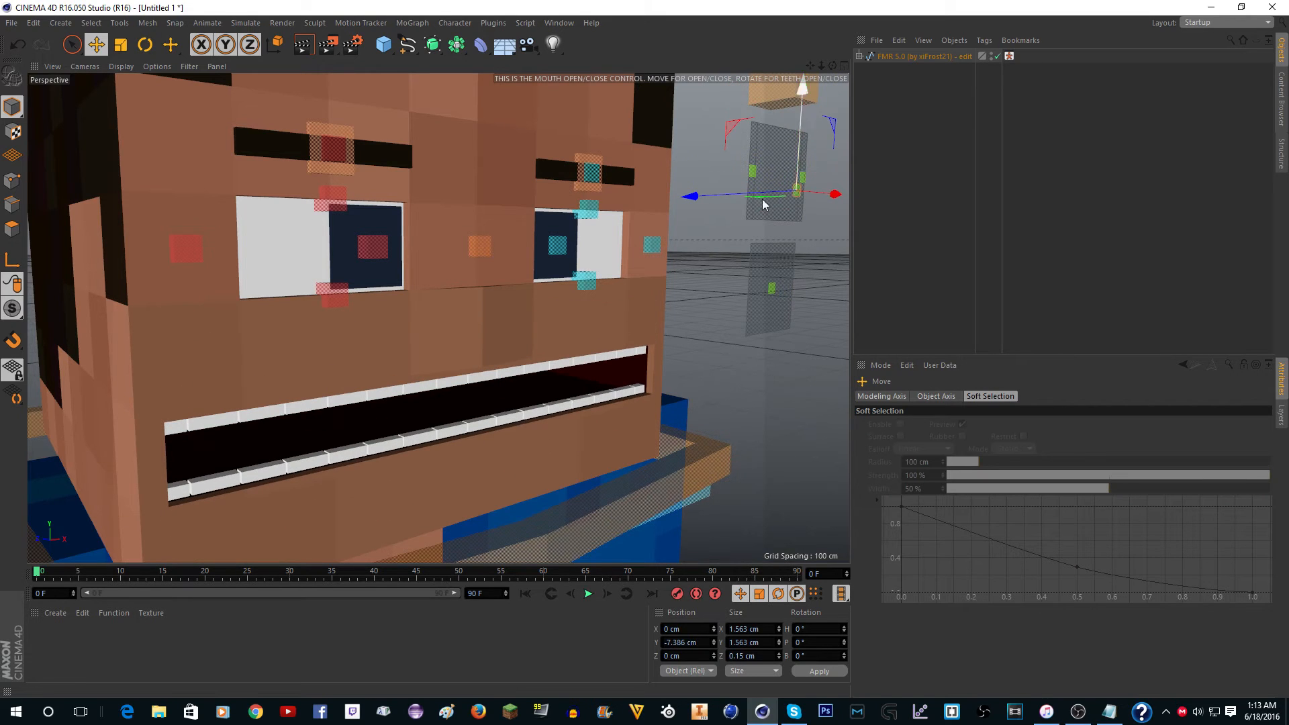
Select the character's nose, view it from the side and try its Nose Pull Out setting, leaving it at 0 %.
click(456, 335)
alt+right_drag(442, 340, 471, 340)
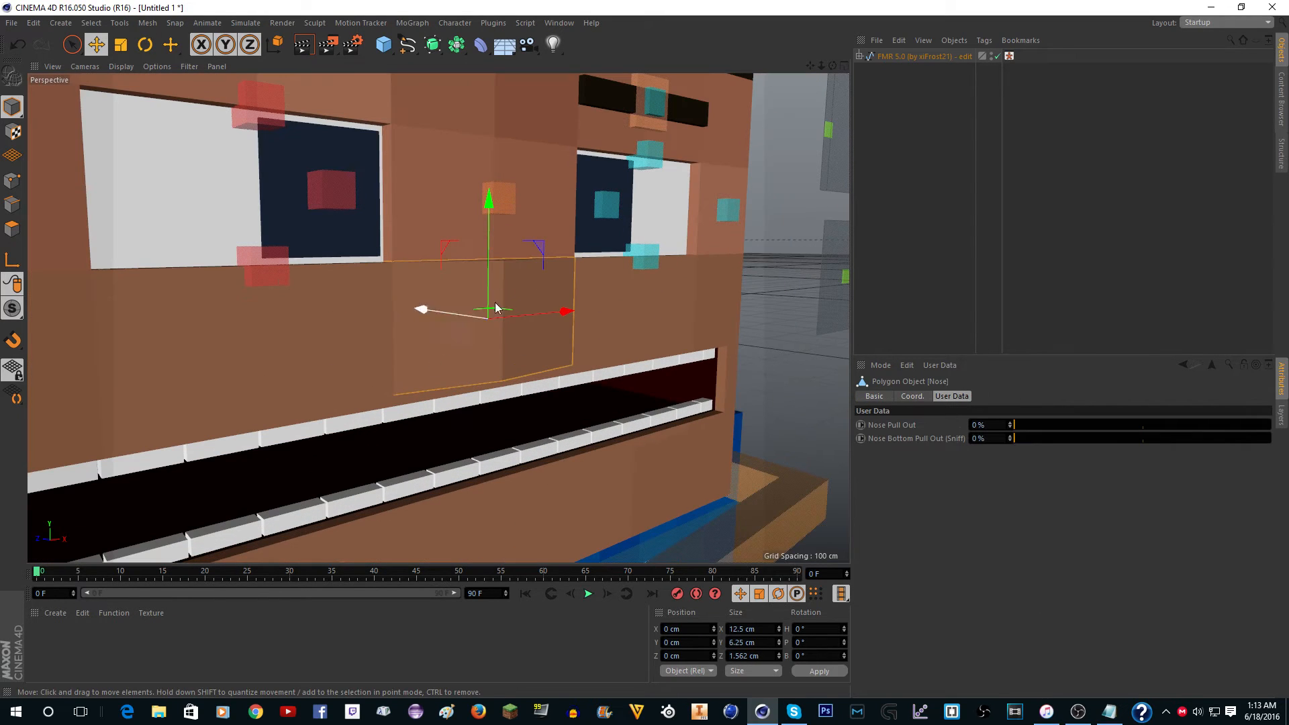
mouse_move(832, 65)
mouse_down()
mouse_move(889, 84)
mouse_move(870, 76)
mouse_up()
drag(1036, 422, 999, 444)
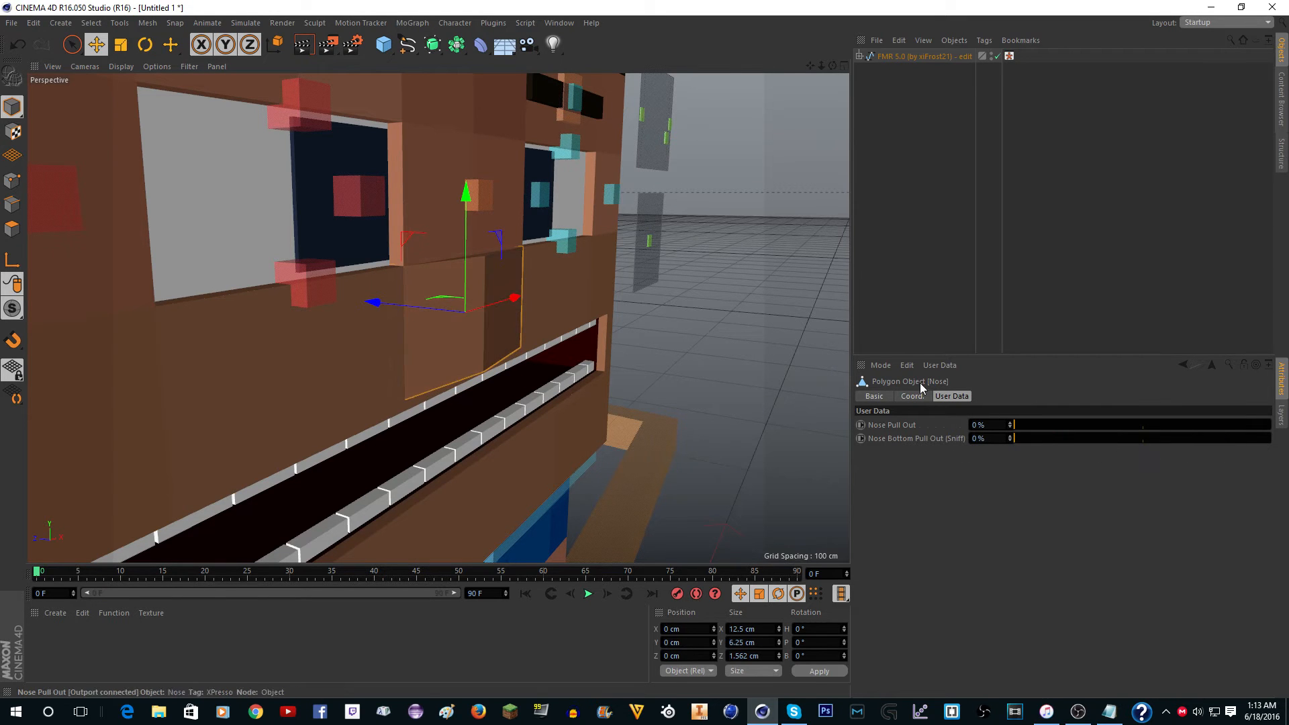
Try the nose's Nose Bottom Pull Out (Sniff) setting while viewing it from below, leaving it at 0 %.
drag(832, 66, 880, 161)
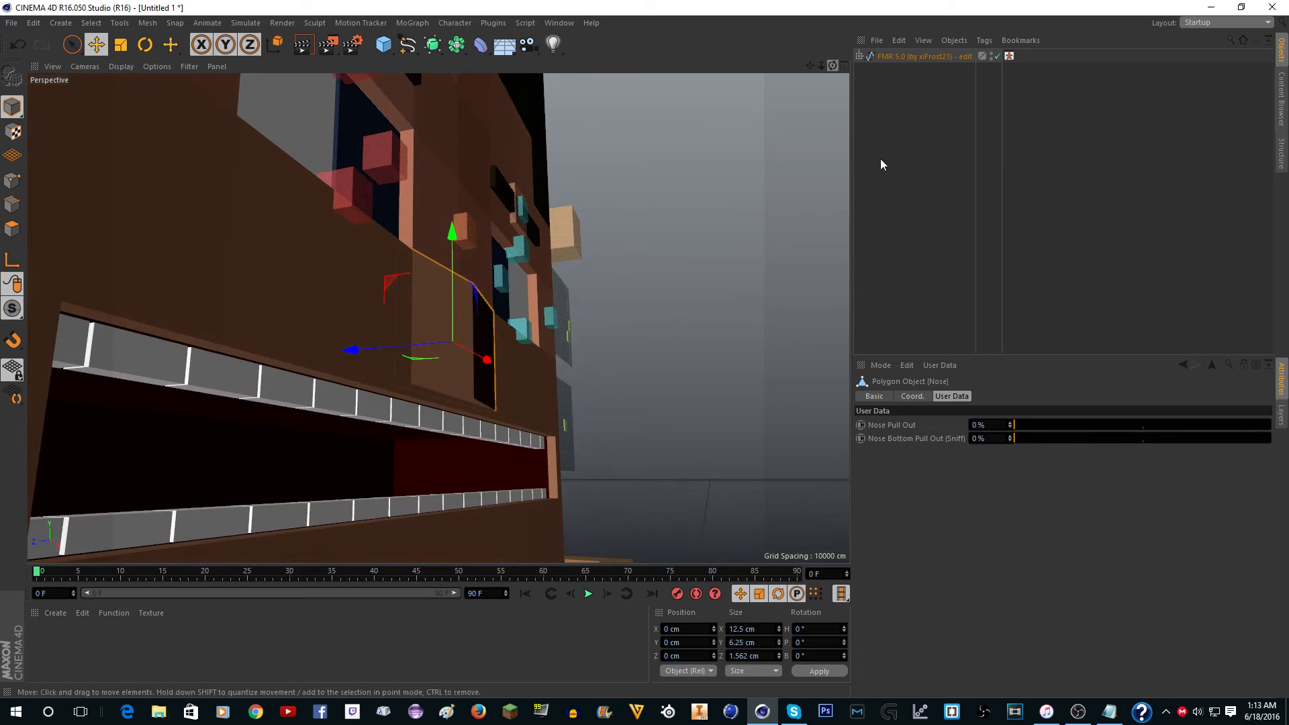
drag(1033, 437, 939, 454)
drag(835, 65, 692, 97)
scroll(553, 106, down, 5)
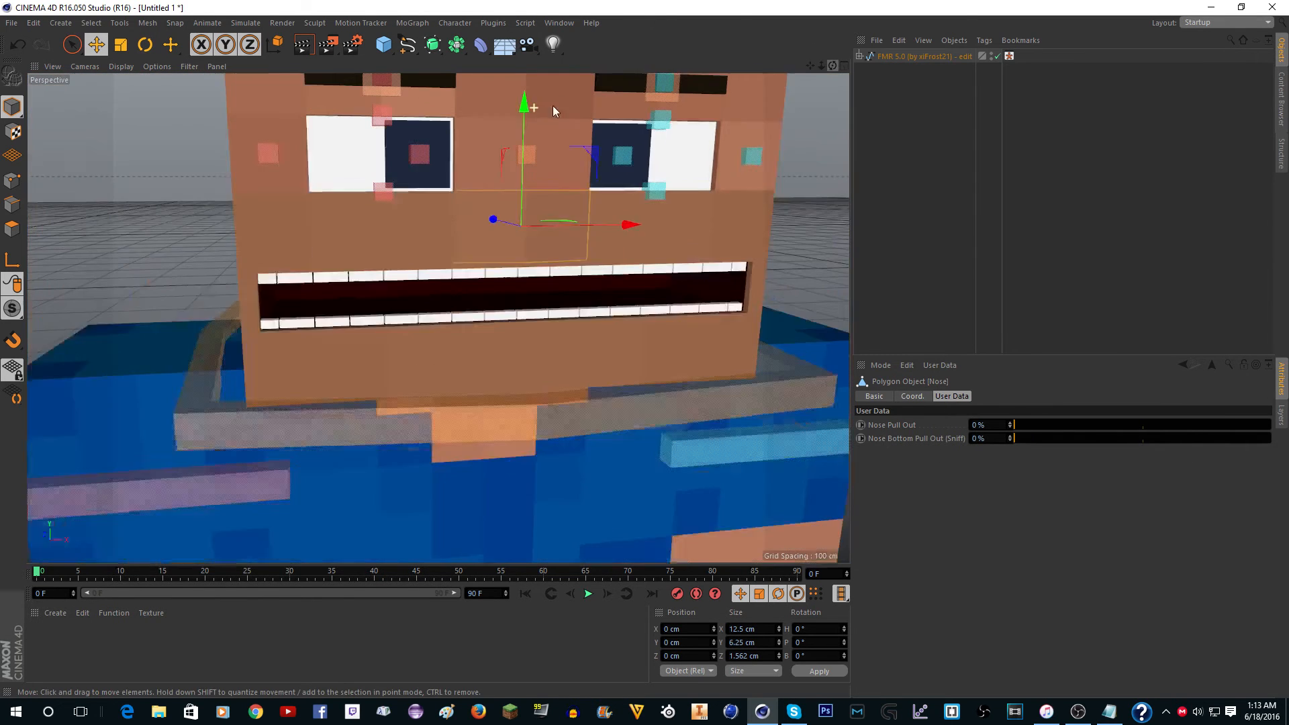
drag(523, 115, 549, 163)
key(ctrl+z)
Reselect the FMR 5.0 rig and set the Nose option in its Face settings to Off.
click(913, 55)
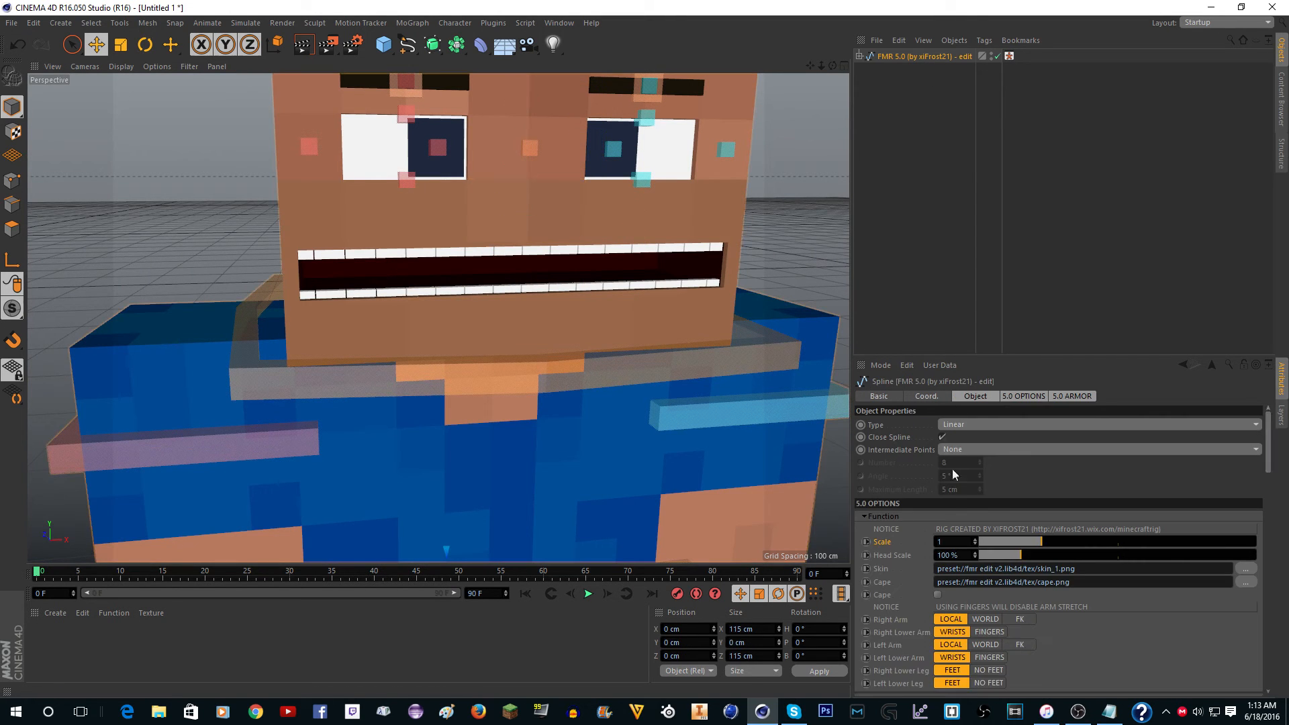
scroll(924, 547, down, 4)
scroll(924, 546, down, 3)
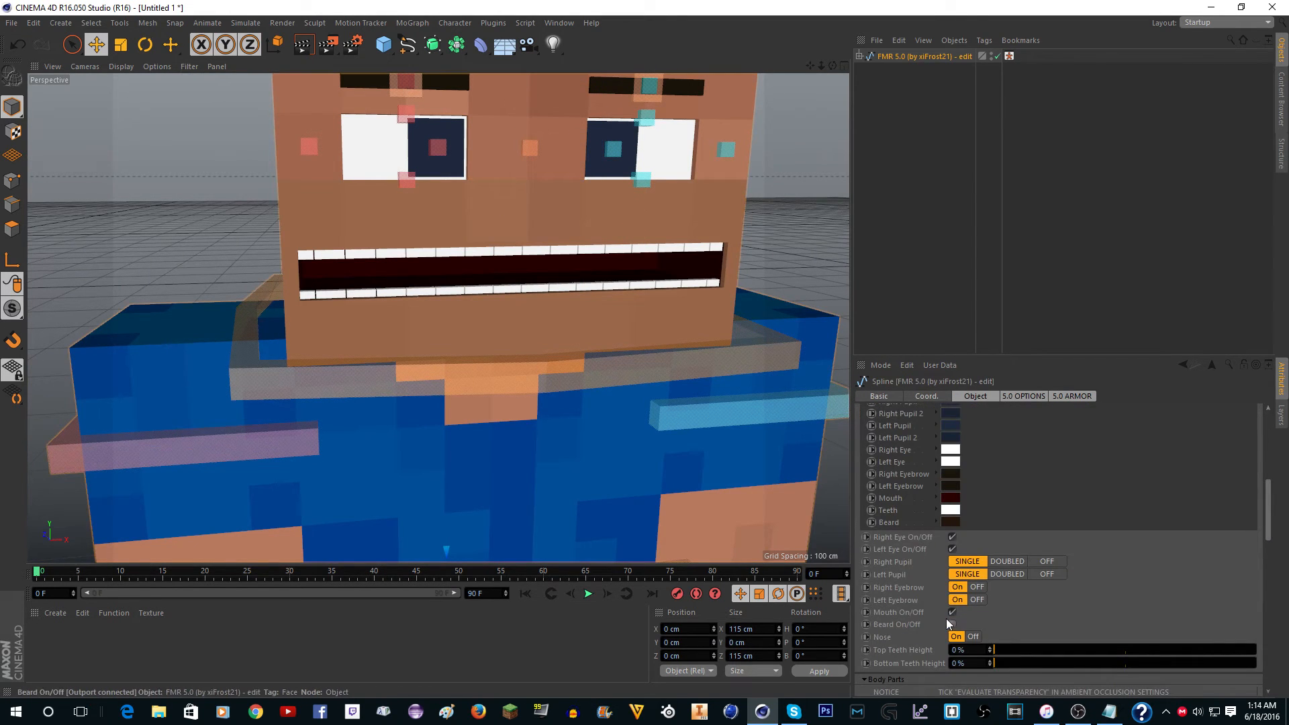
click(973, 636)
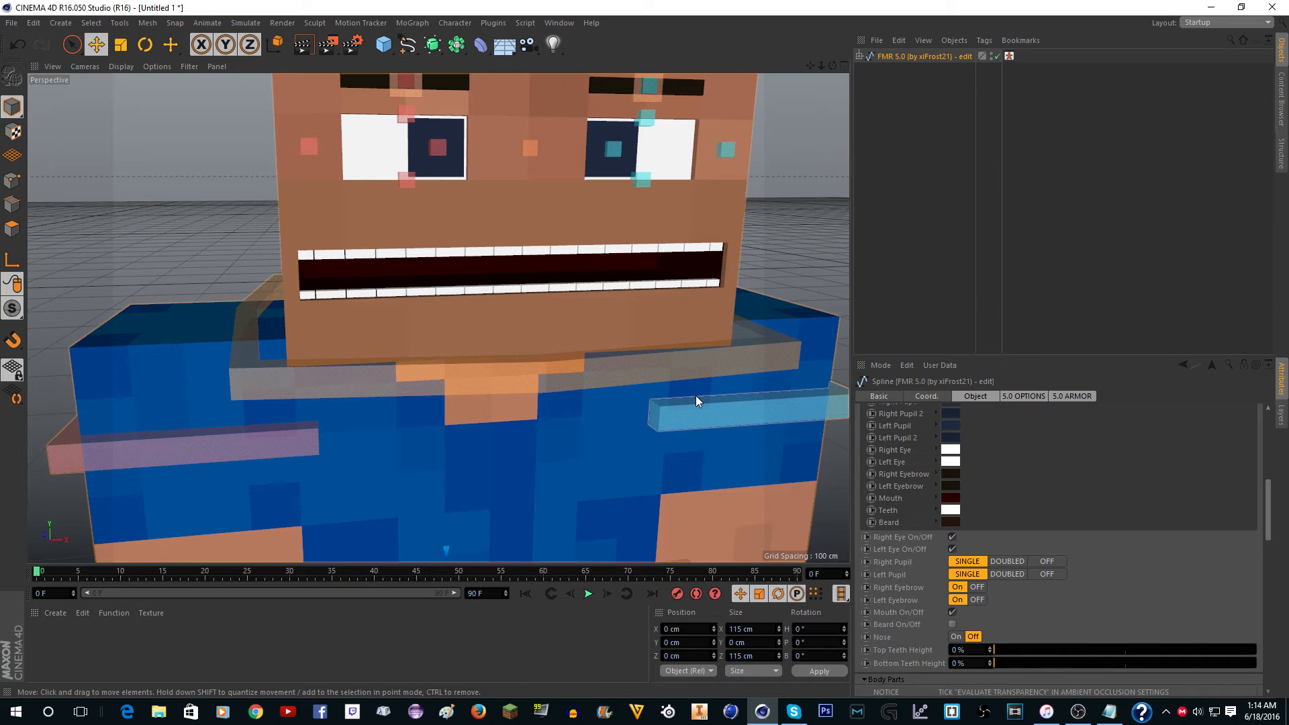
Examine the character's mouth, chin and neck from below and from different sides.
drag(832, 66, 980, 67)
scroll(712, 117, down, 3)
scroll(755, 115, down, 2)
scroll(720, 164, down, 3)
drag(810, 66, 638, 322)
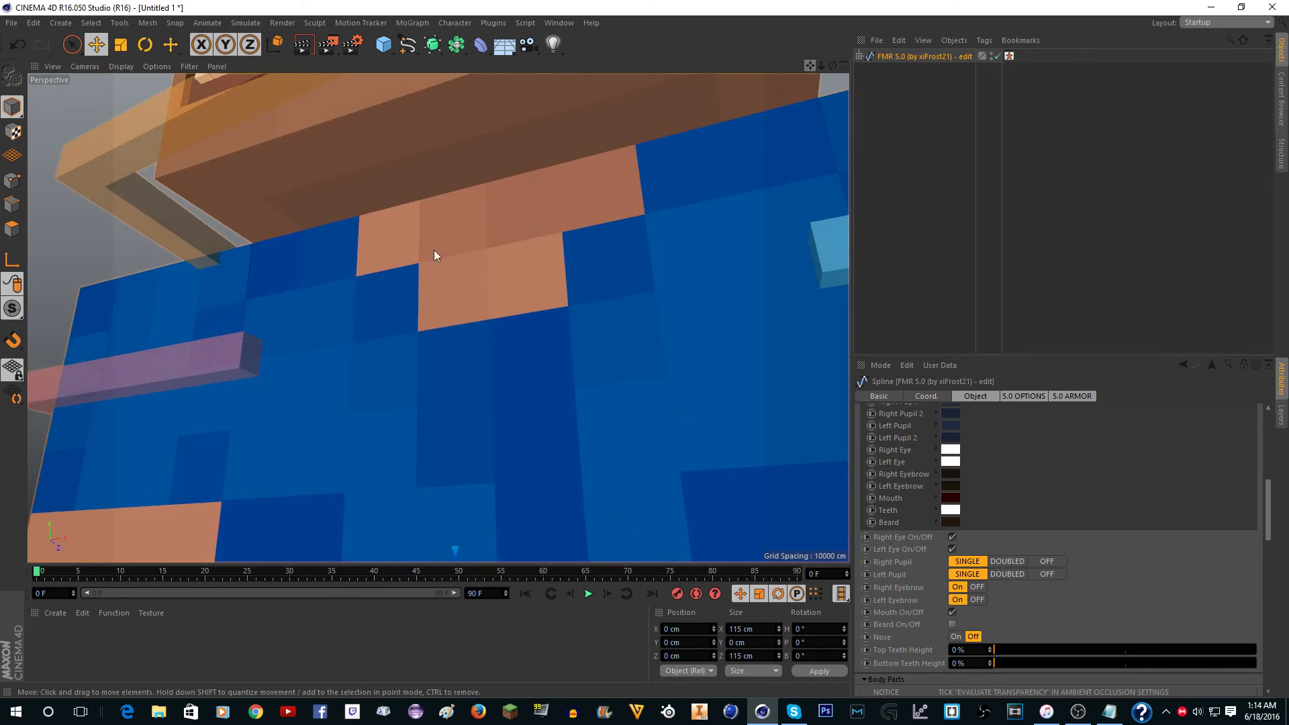
scroll(274, 309, down, 2)
scroll(277, 313, down, 2)
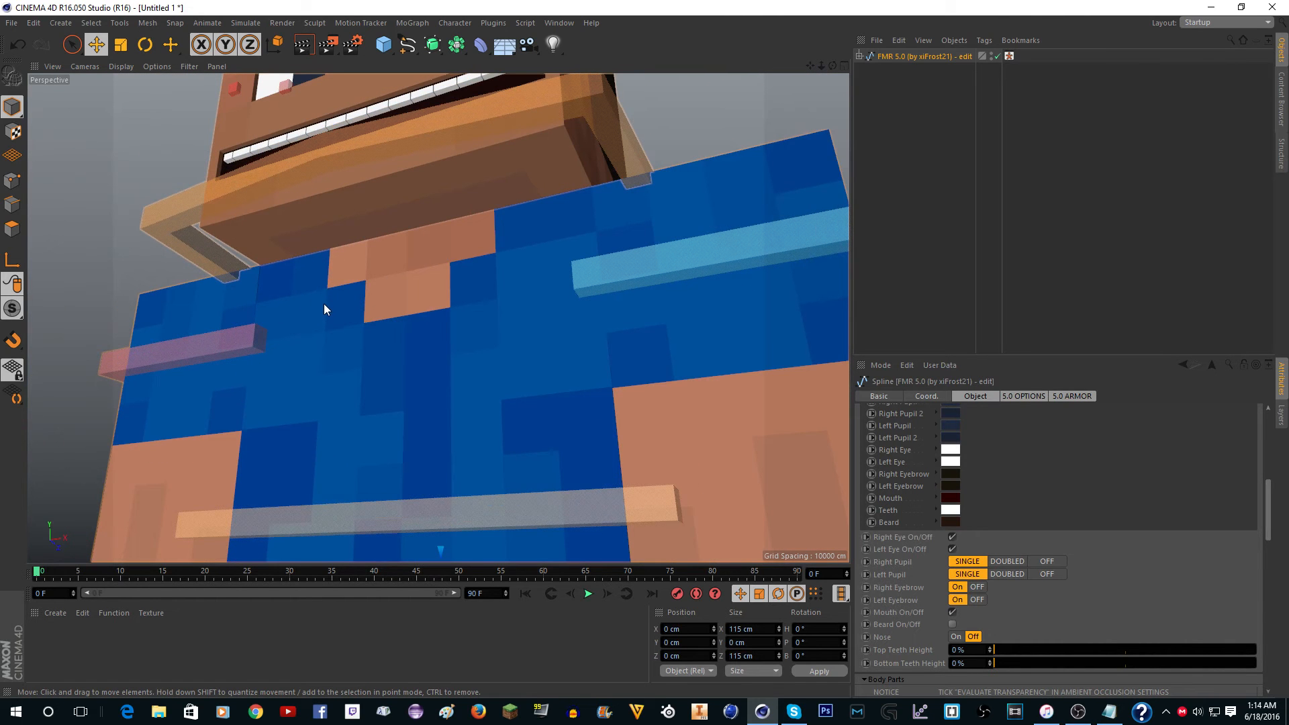
scroll(369, 262, down, 4)
scroll(285, 113, up, 4)
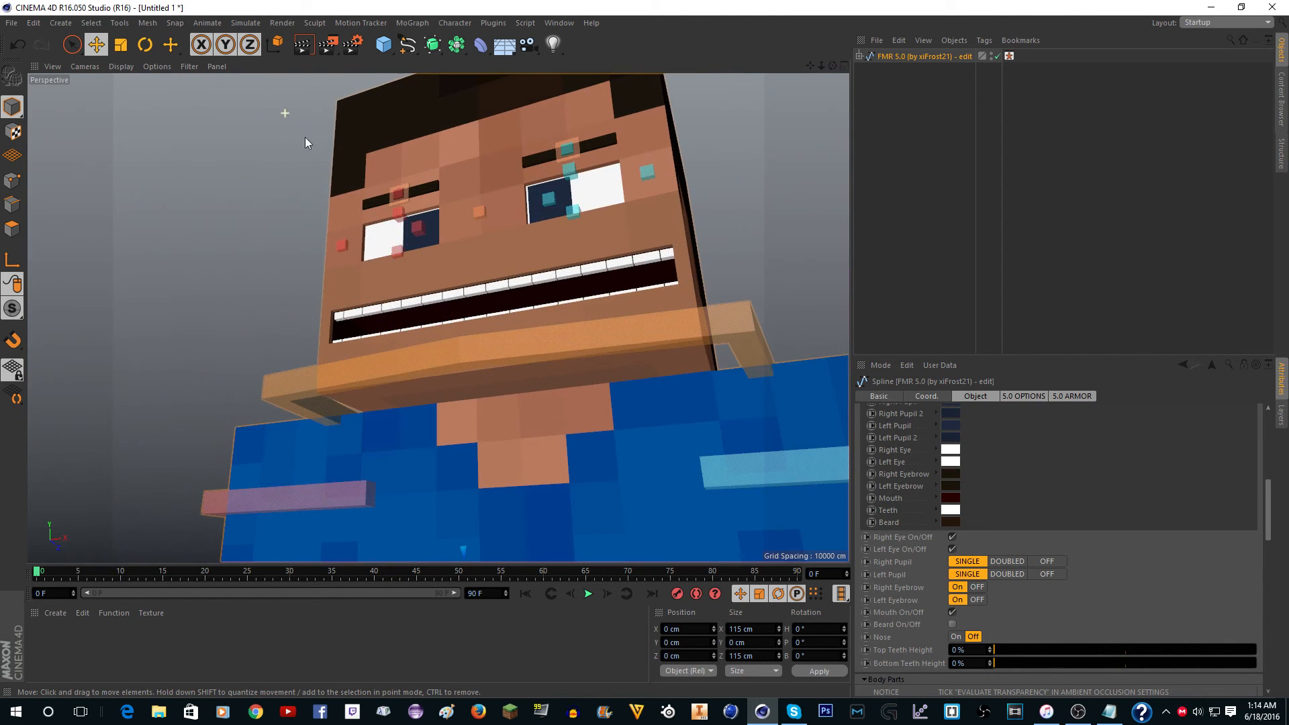
drag(832, 65, 792, 65)
scroll(654, 204, down, 3)
scroll(661, 223, up, 6)
scroll(656, 219, down, 3)
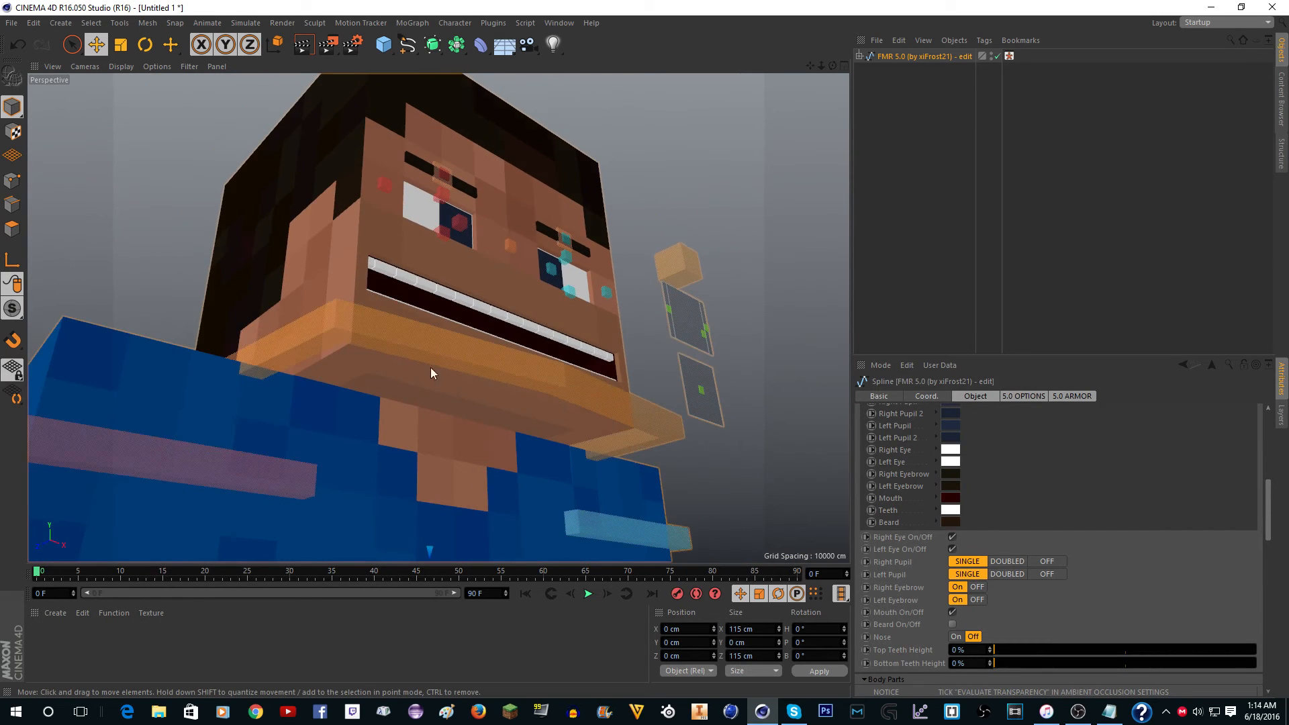
scroll(429, 370, down, 1)
scroll(416, 401, up, 2)
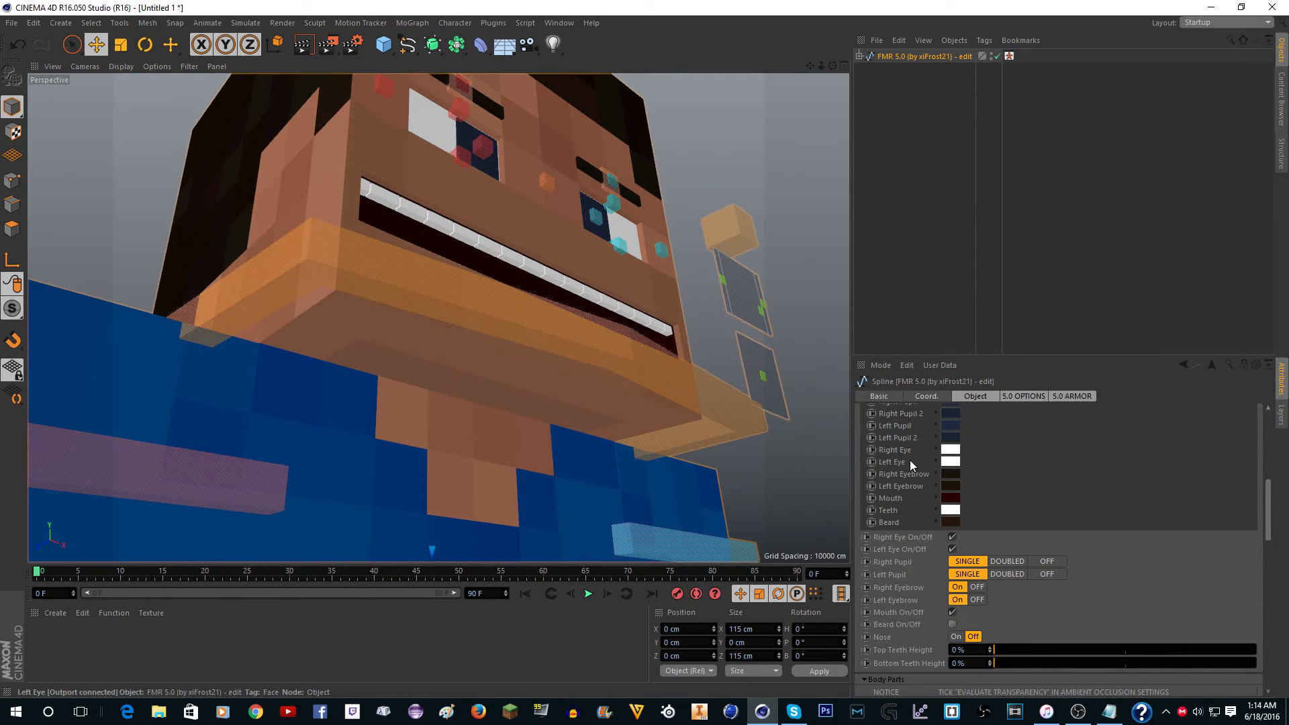
Try the Doubled and Off options for the right and left pupils, then return both to Single.
click(1007, 561)
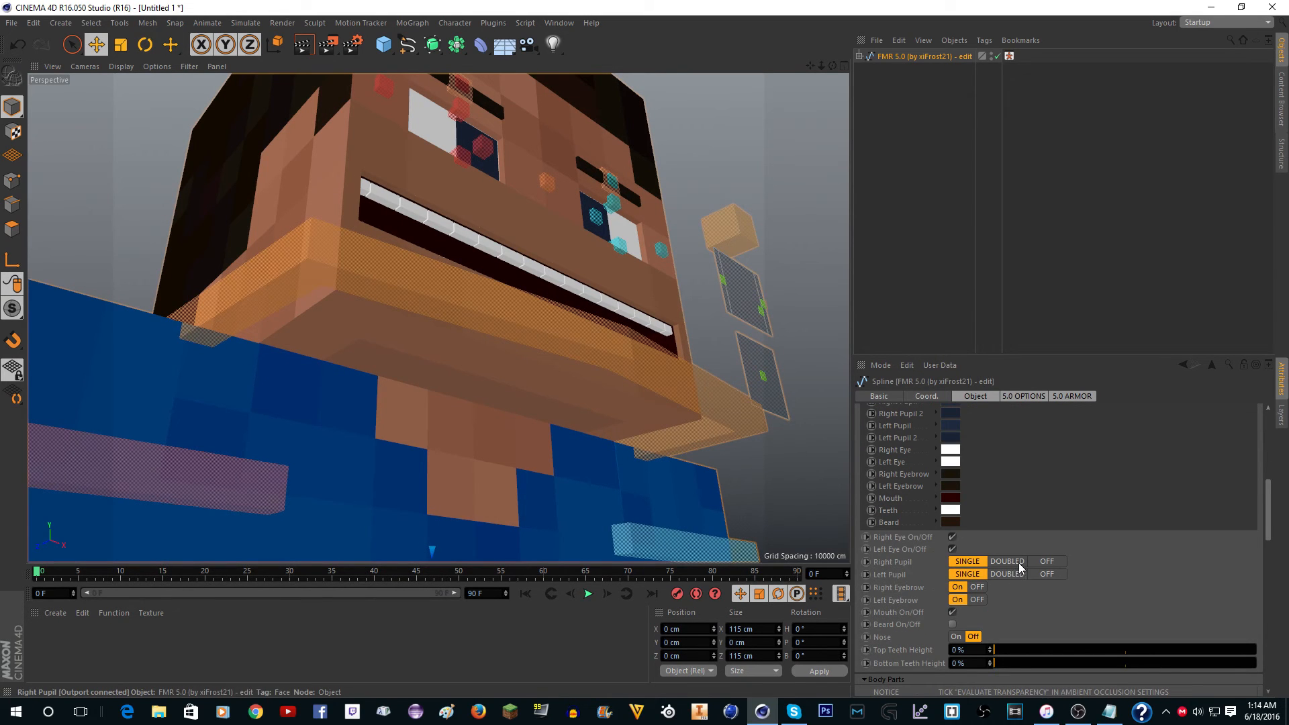
click(1006, 574)
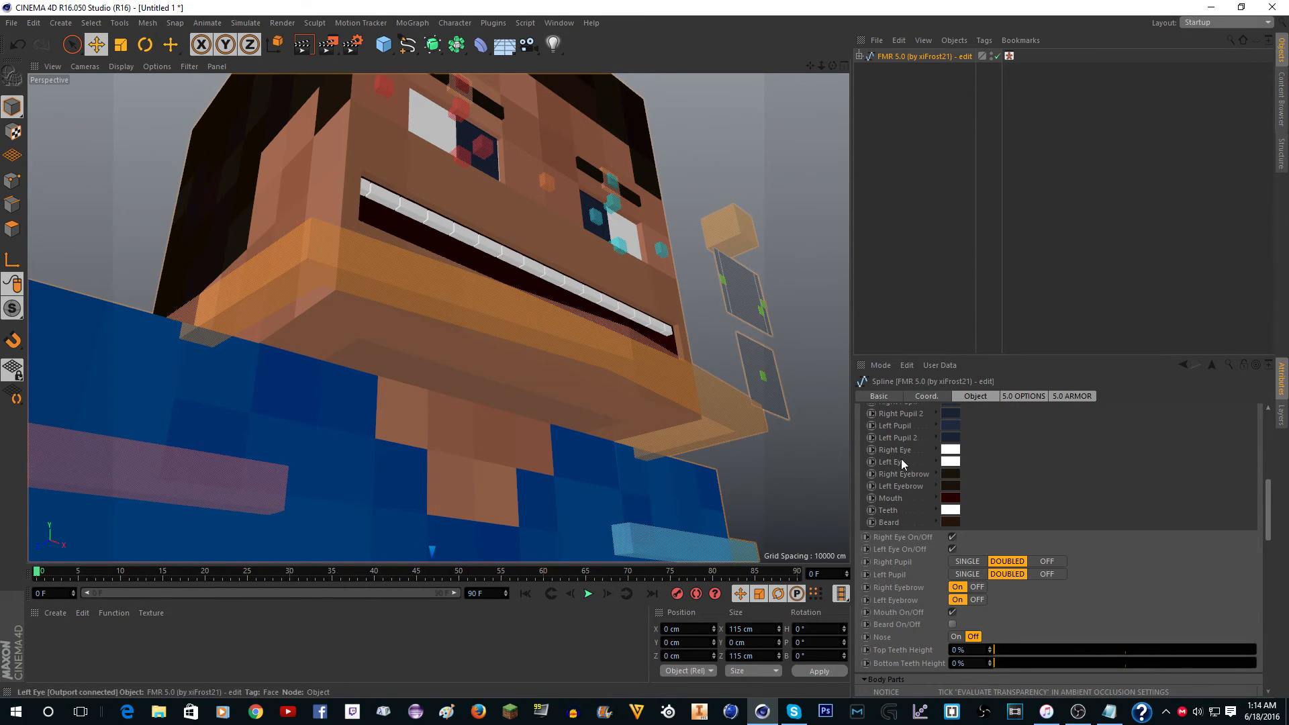
scroll(912, 470, up, 2)
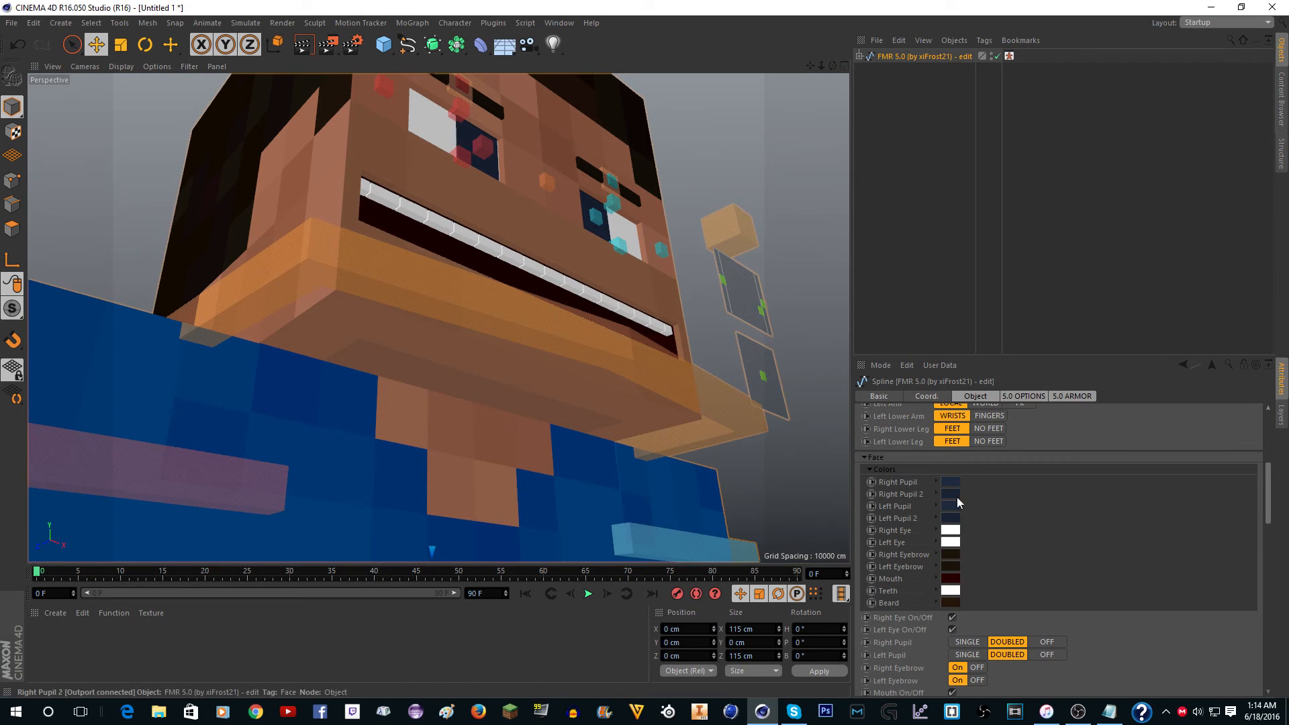
click(1047, 643)
click(1047, 655)
click(967, 642)
click(970, 654)
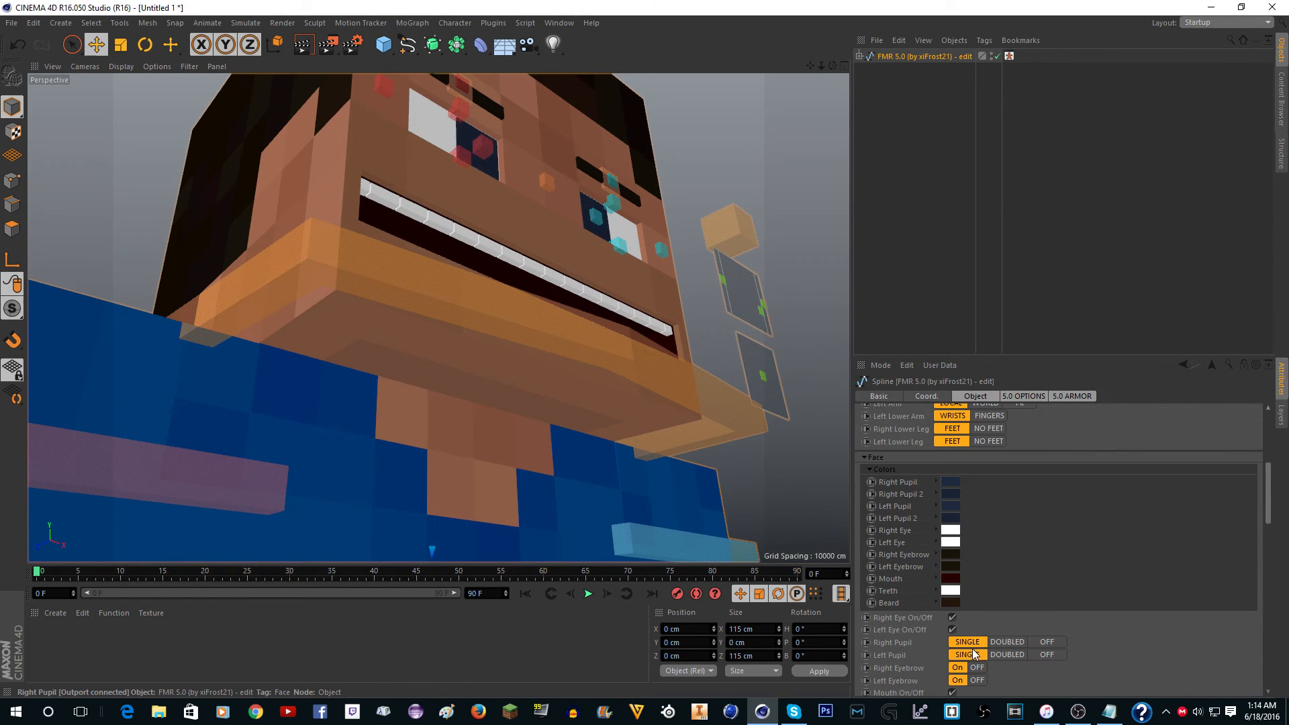
Select the Left Eye control on the side of the character's face.
scroll(530, 379, down, 10)
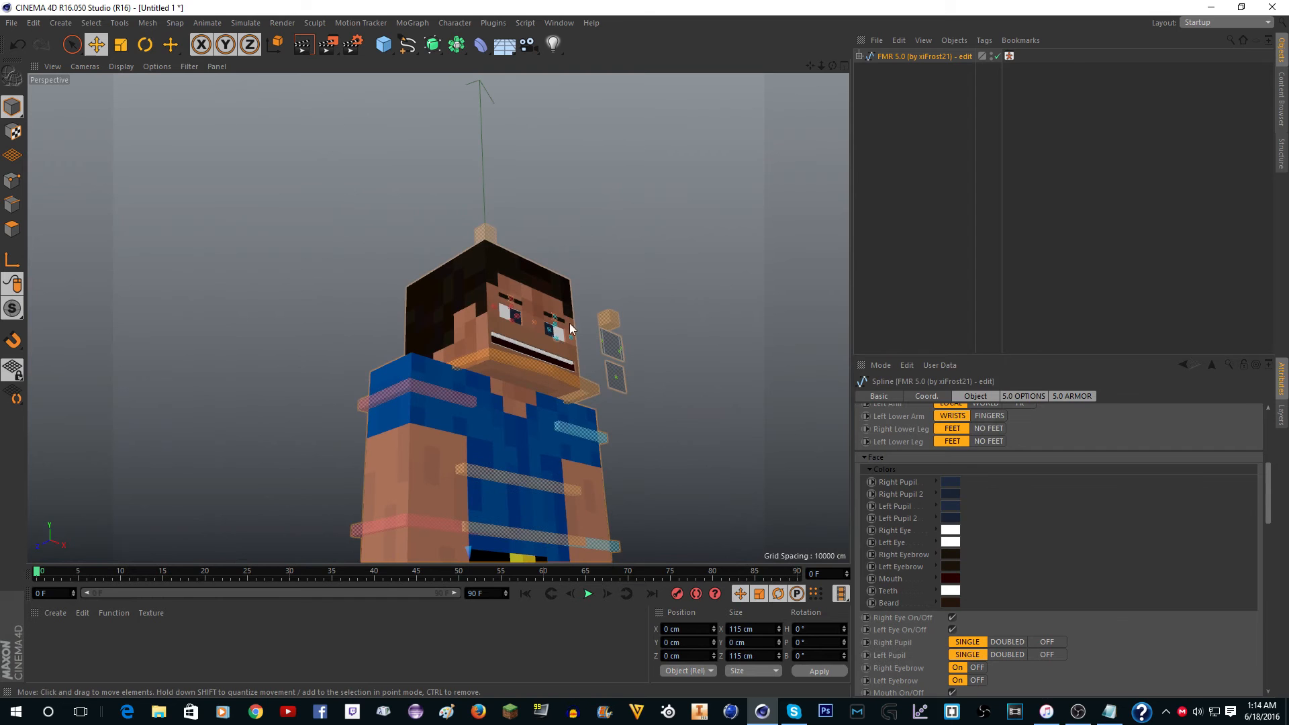
drag(832, 65, 633, 189)
scroll(503, 349, up, 10)
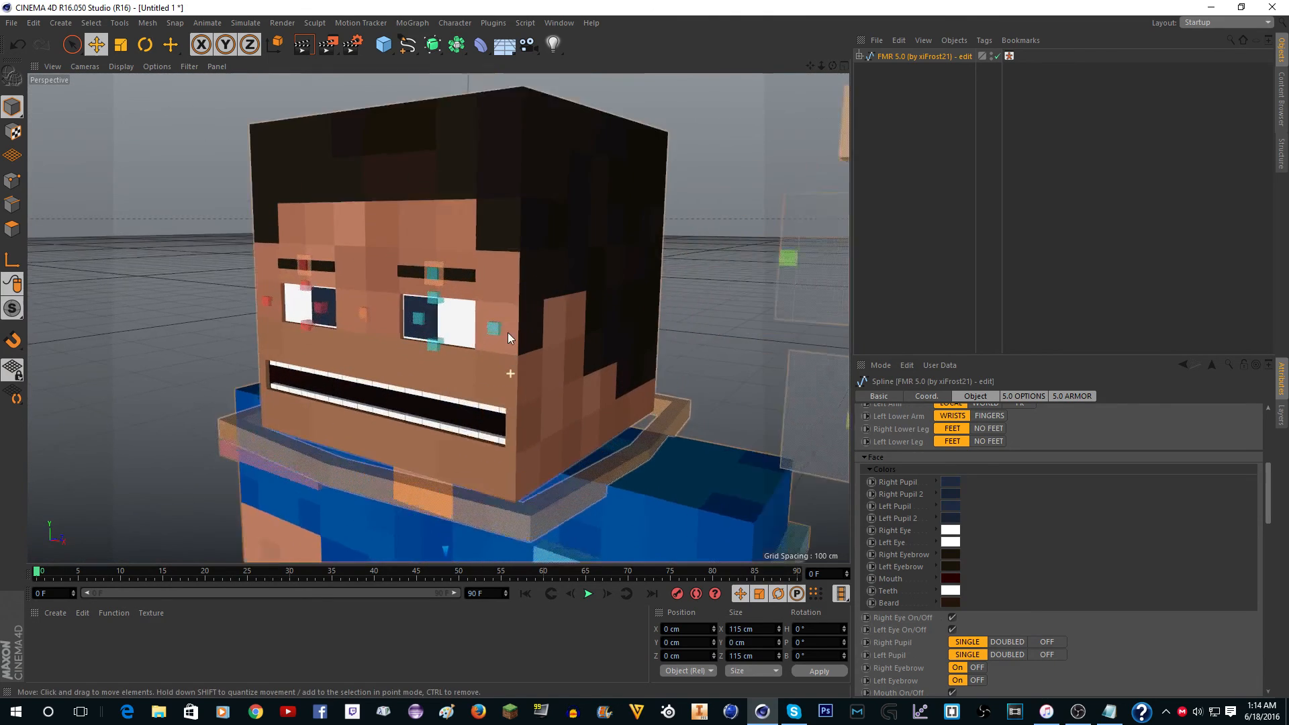
click(494, 333)
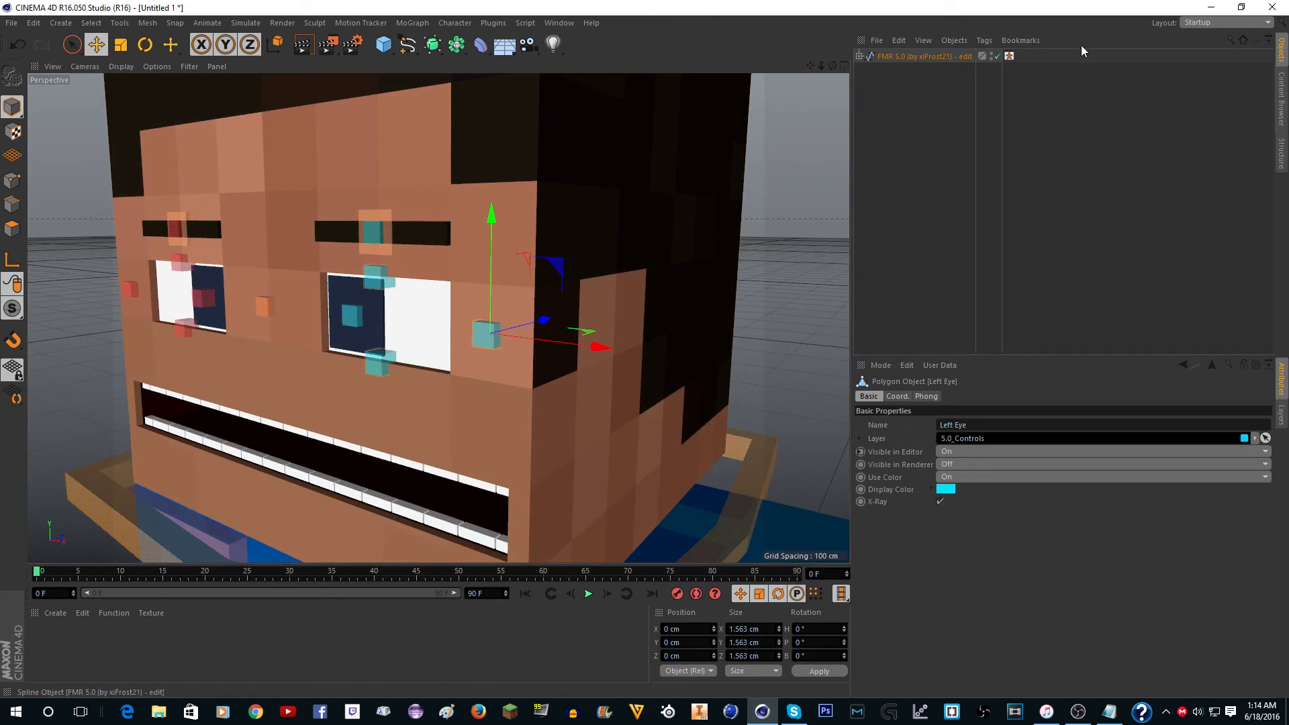
Switch the interface to Custom Layout (User) and enable quantized movement with a move step of 3.125 cm.
click(1208, 22)
click(1200, 77)
click(1203, 24)
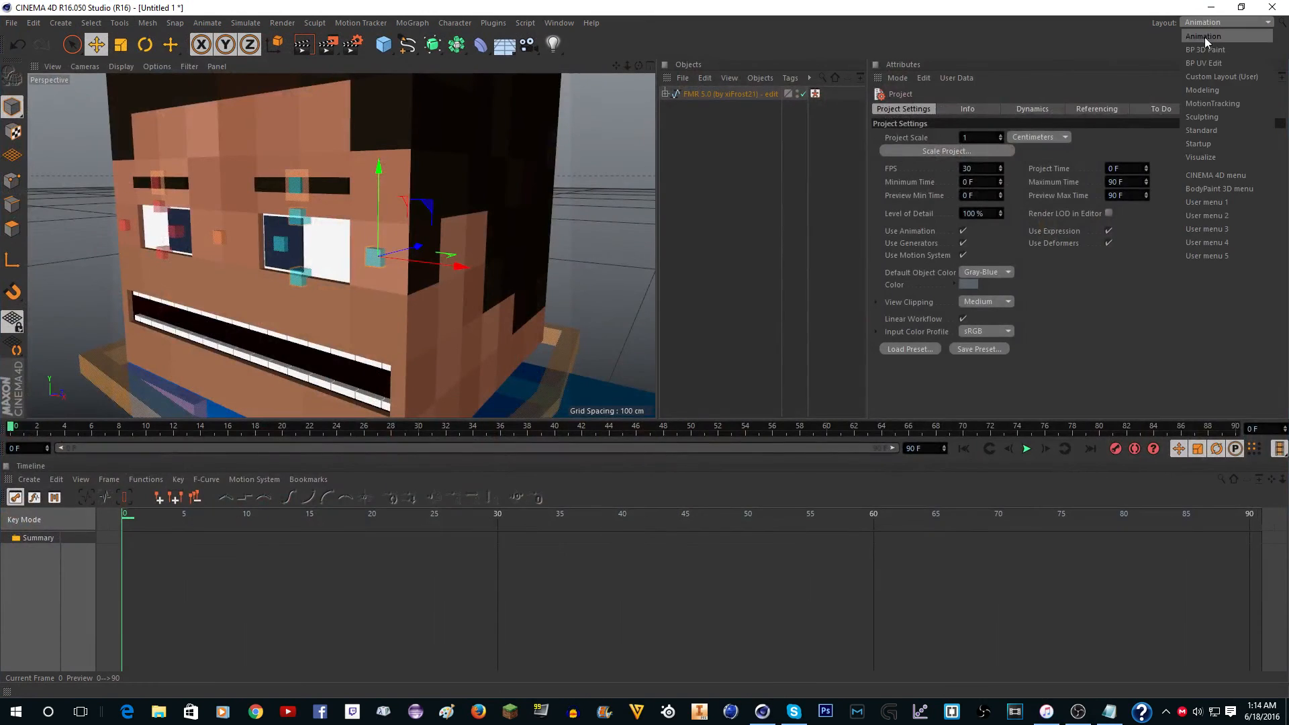
click(1208, 75)
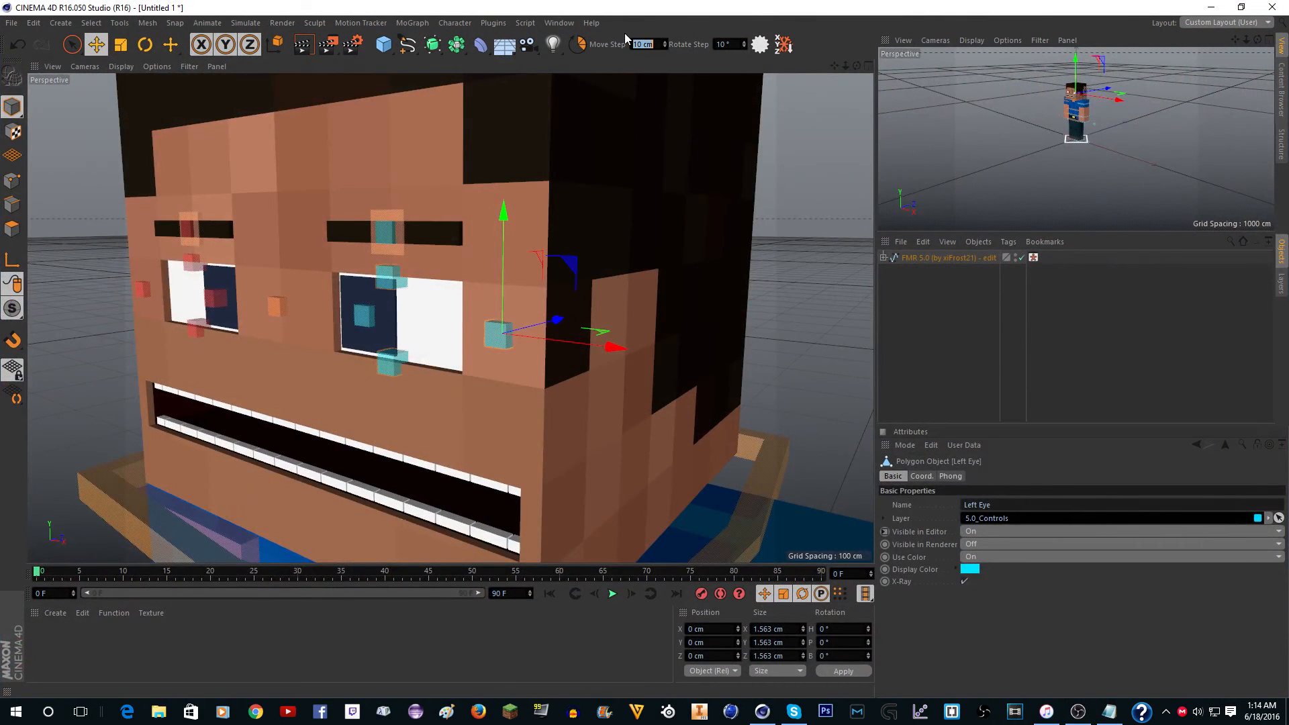
text(3.125)
click(577, 44)
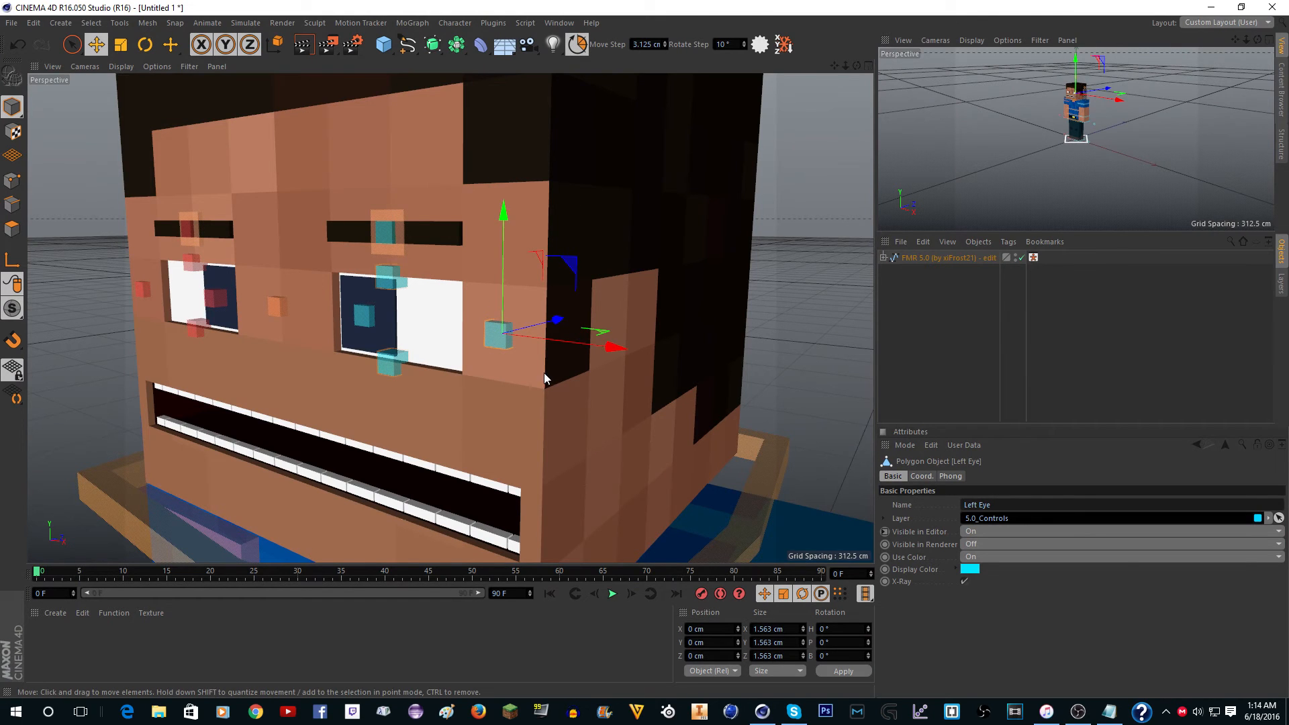
Rotate the Left Eye control to a heading of -90° and move it onto the head's side at X 3.125, Y -6.25, Z 3.125 cm.
key(r)
drag(537, 350, 383, 340)
scroll(570, 310, up, 4)
key(e)
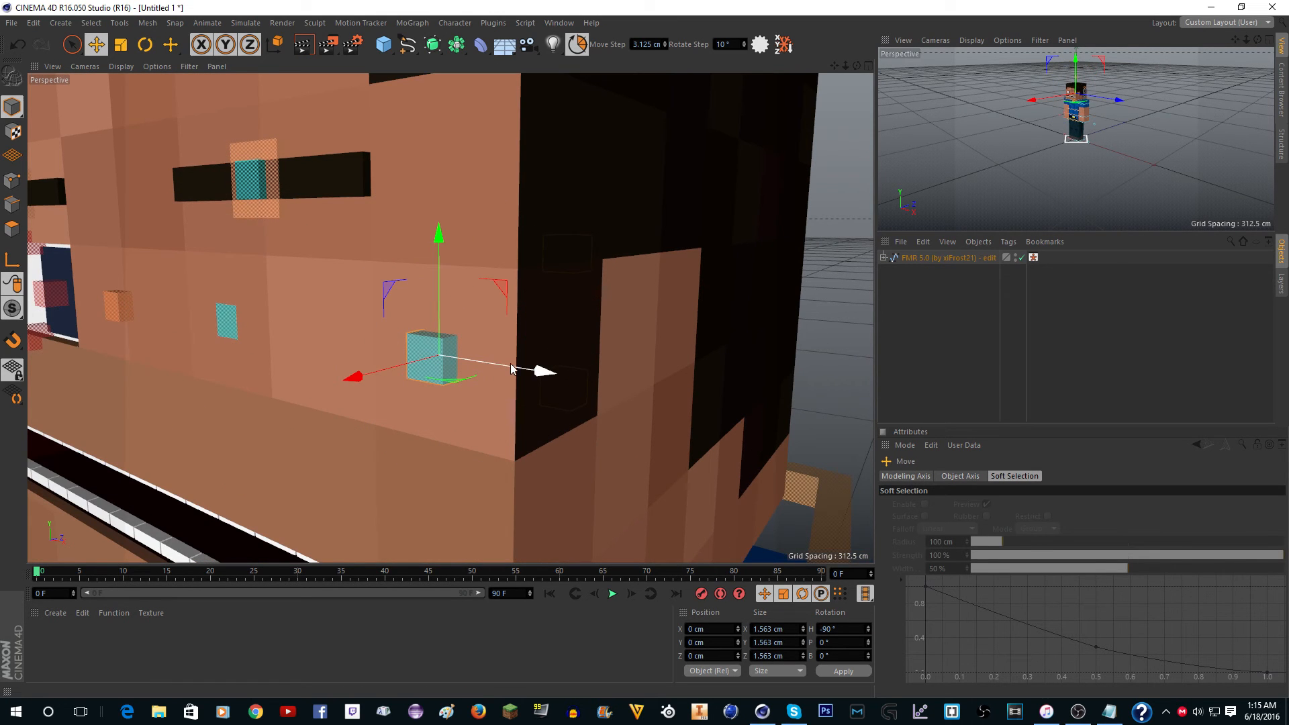
drag(510, 369, 582, 368)
drag(441, 389, 481, 371)
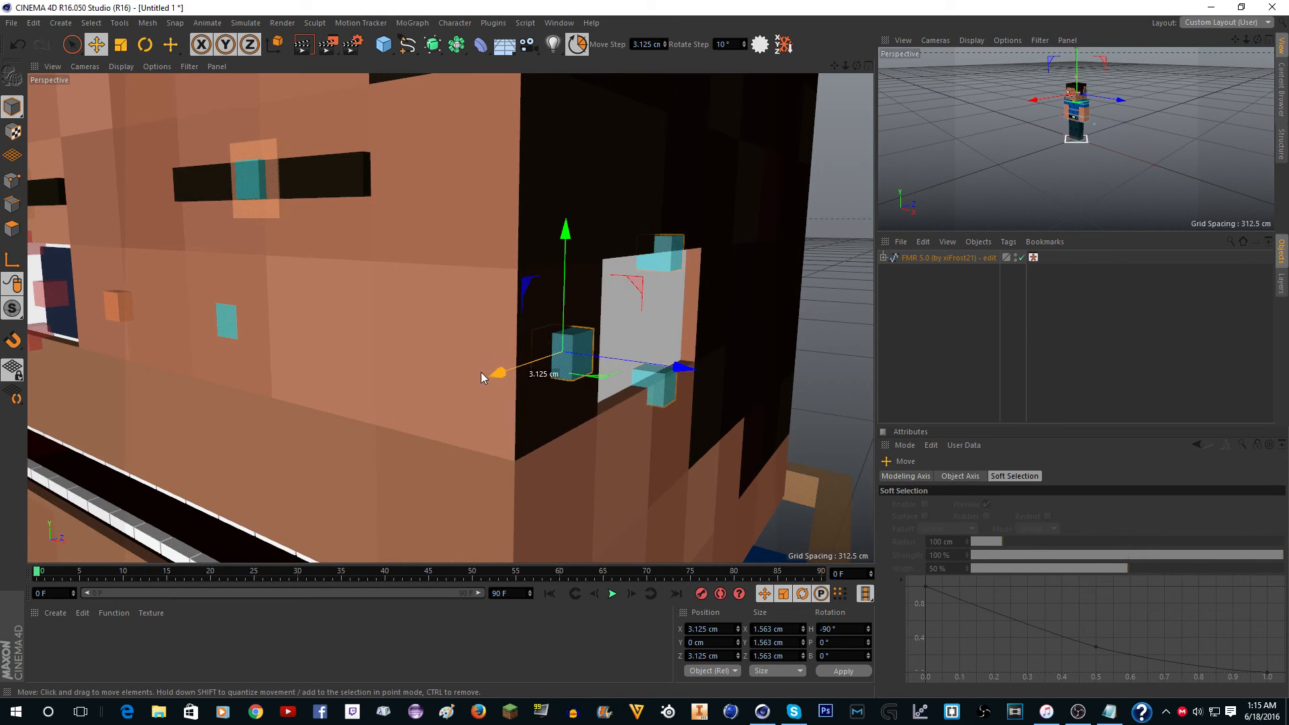
scroll(569, 268, down, 3)
drag(563, 290, 562, 400)
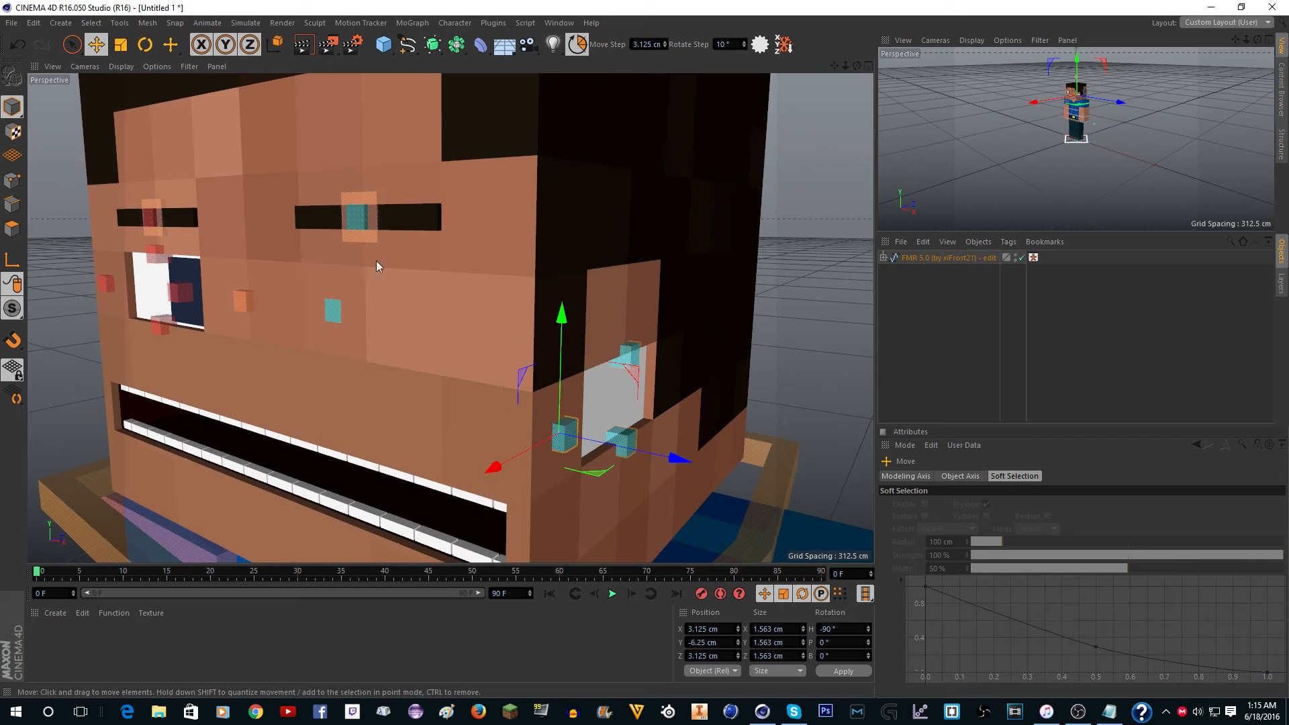
Rotate the left pupil control to a heading of 90° and fit it into the relocated eye at X 15.625, Y -6.25, Z 9.375 cm.
click(333, 312)
drag(433, 321, 719, 344)
key(r)
key(e)
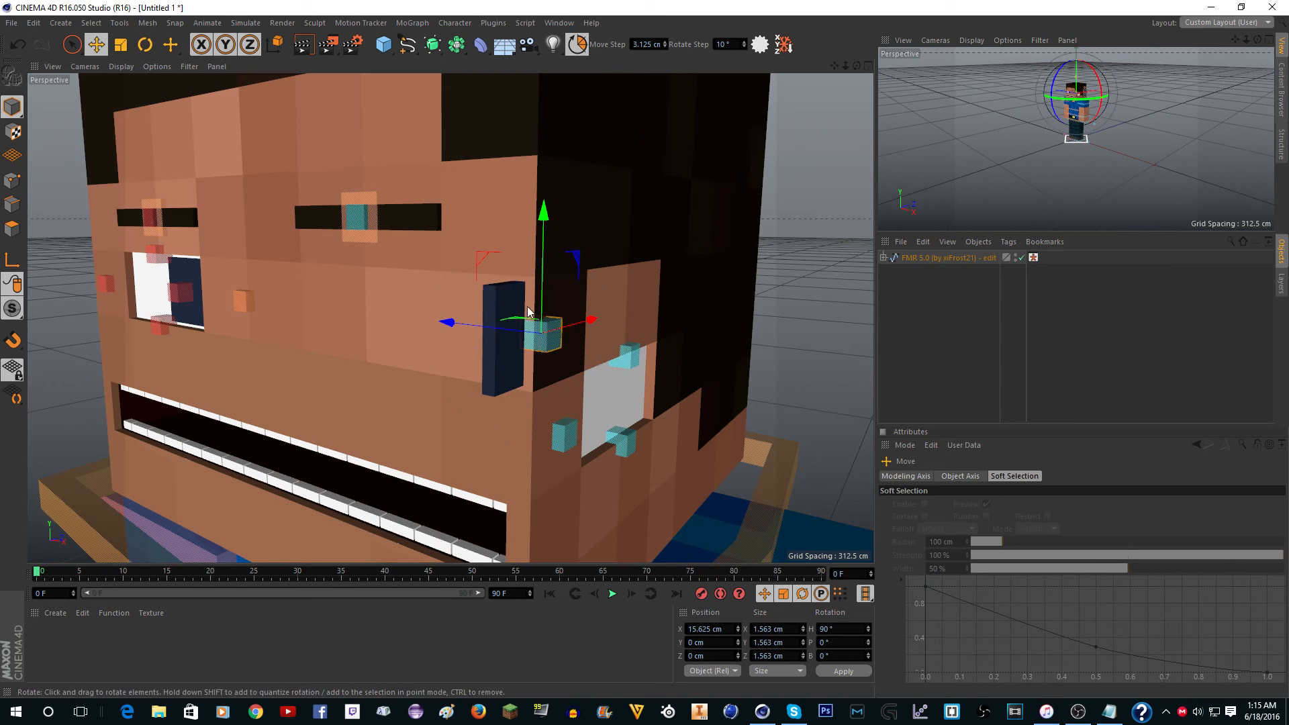
drag(545, 330, 655, 313)
drag(634, 260, 607, 386)
scroll(644, 390, up, 4)
scroll(513, 293, down, 3)
Select the Left Eyebrow Controller and rotate it to a heading of 90°.
click(348, 231)
scroll(334, 227, down, 4)
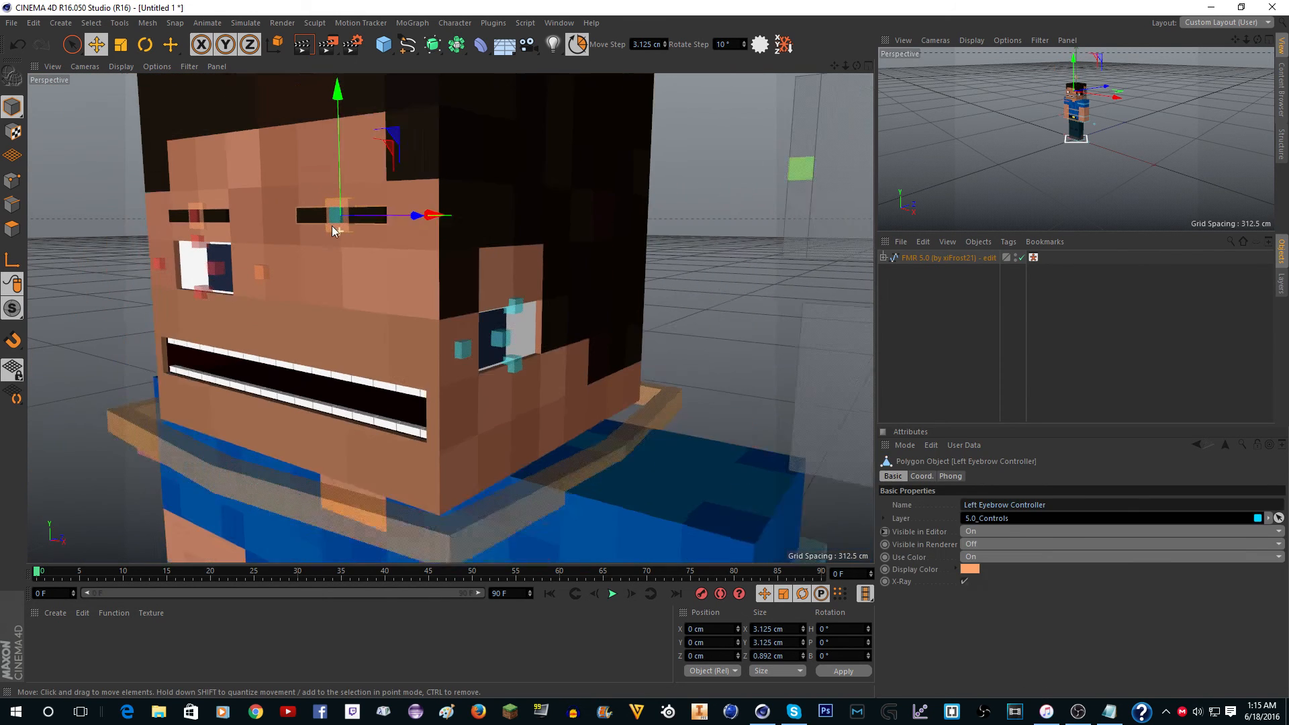
key(r)
drag(333, 222, 504, 230)
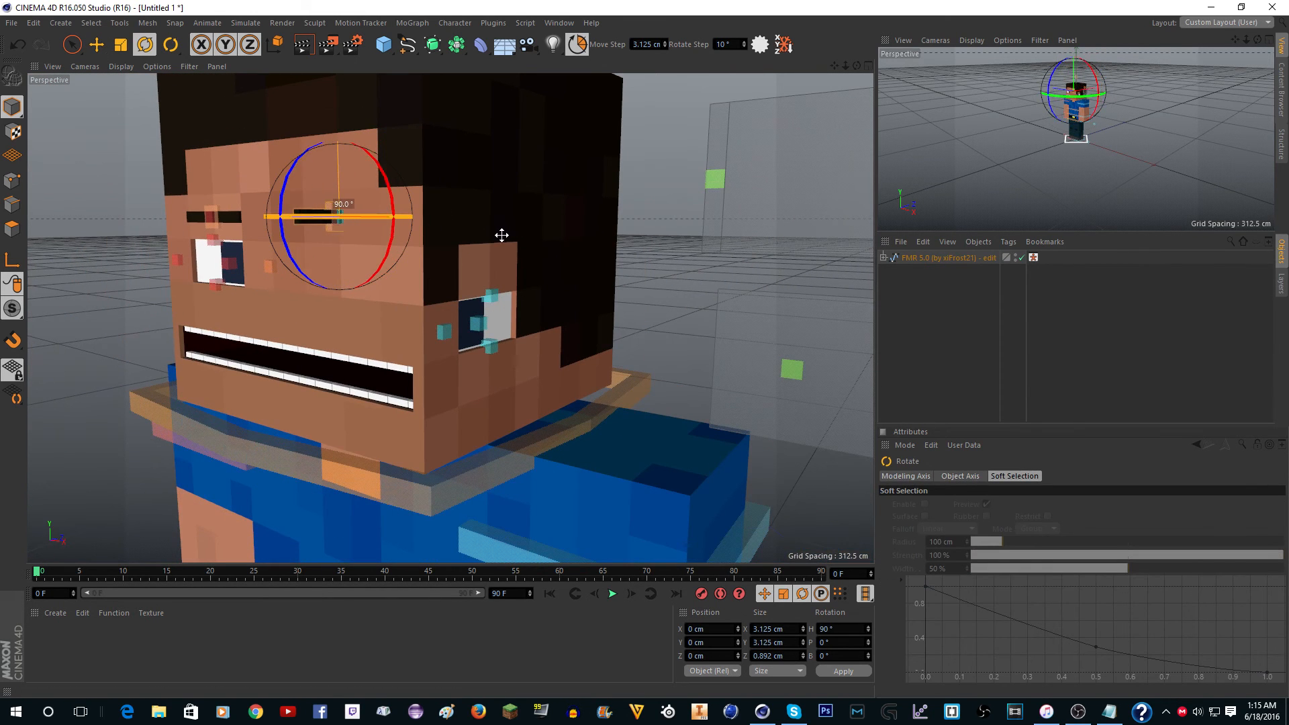
key(e)
Try moving the Left Eyebrow Controller 28.125 cm along Z toward the head's side and undo the move.
drag(380, 227, 513, 237)
scroll(425, 226, up, 1)
scroll(426, 229, up, 2)
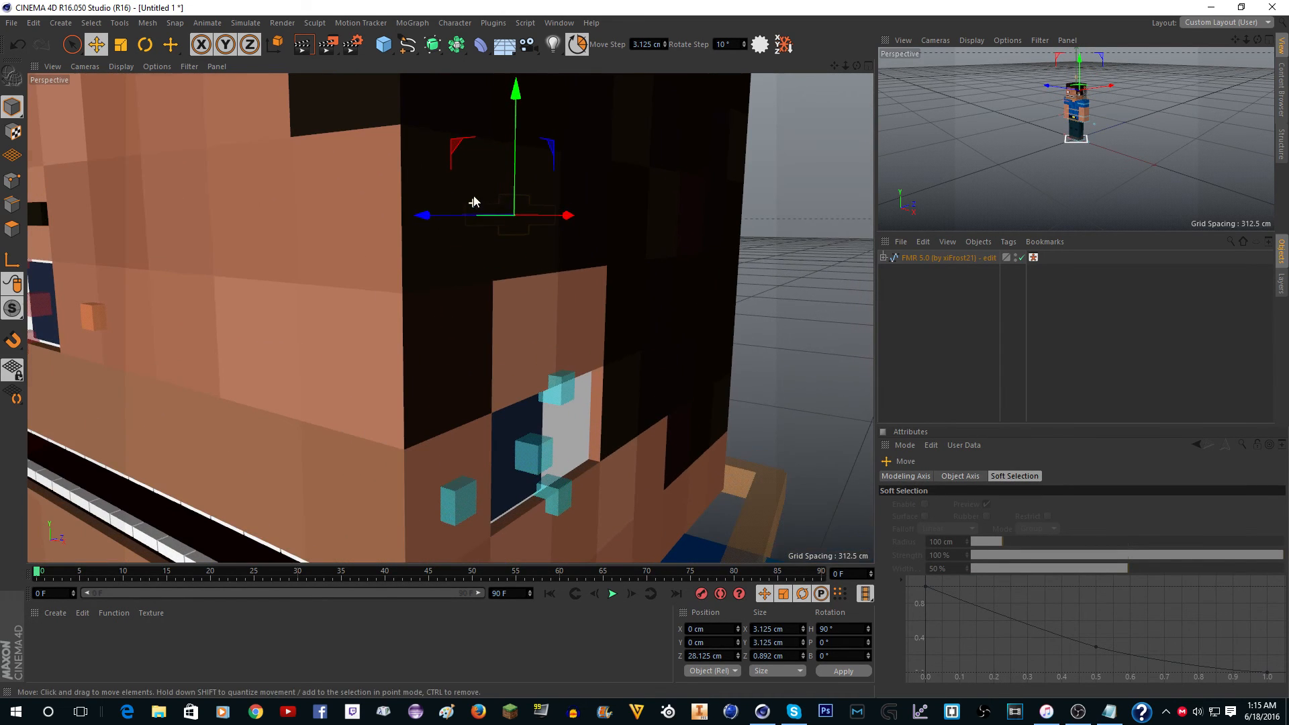
key(ctrl+z)
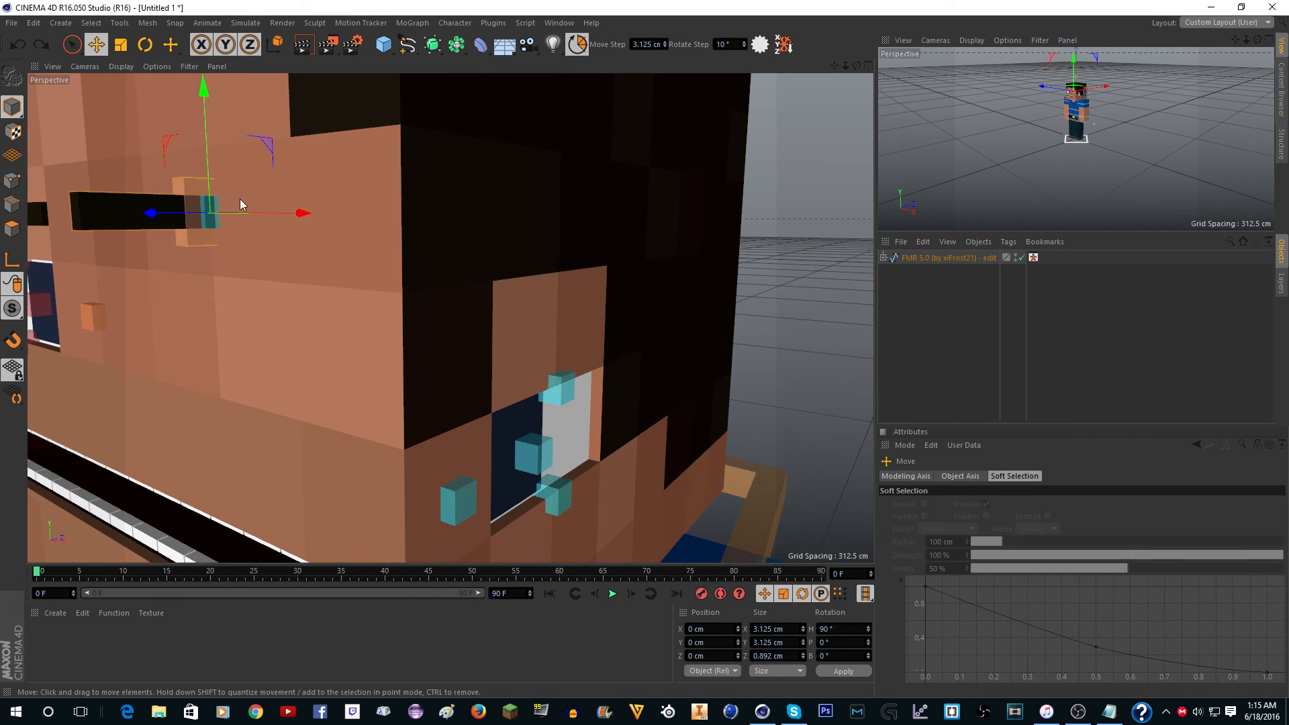
Move the Left Eyebrow Controller above the relocated eye at X 12.5, Y -6.25, Z 12.5 cm.
drag(172, 218, 370, 213)
drag(408, 131, 394, 320)
drag(465, 358, 608, 316)
scroll(420, 239, down, 4)
scroll(607, 291, up, 5)
Select the Left Eye Controller Top, try moving it sideways and downward, and undo both moves.
drag(851, 67, 759, 70)
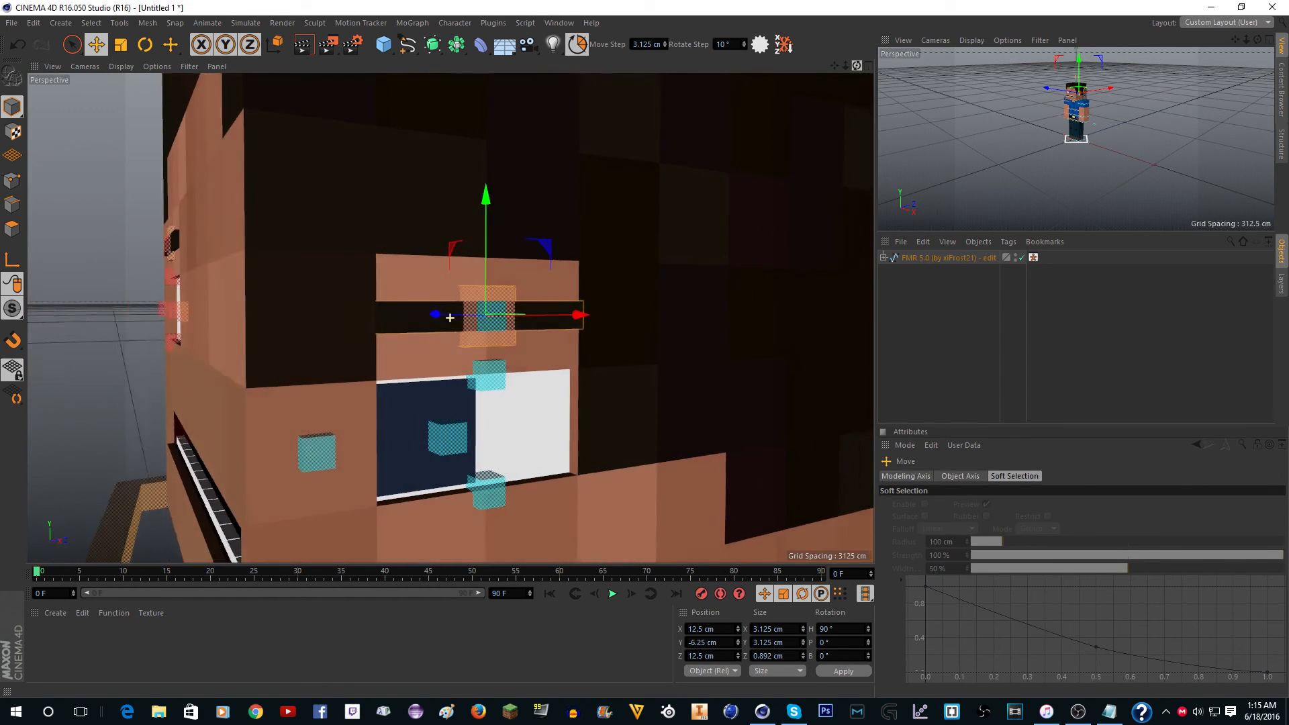
scroll(545, 201, down, 3)
scroll(489, 356, up, 4)
click(503, 318)
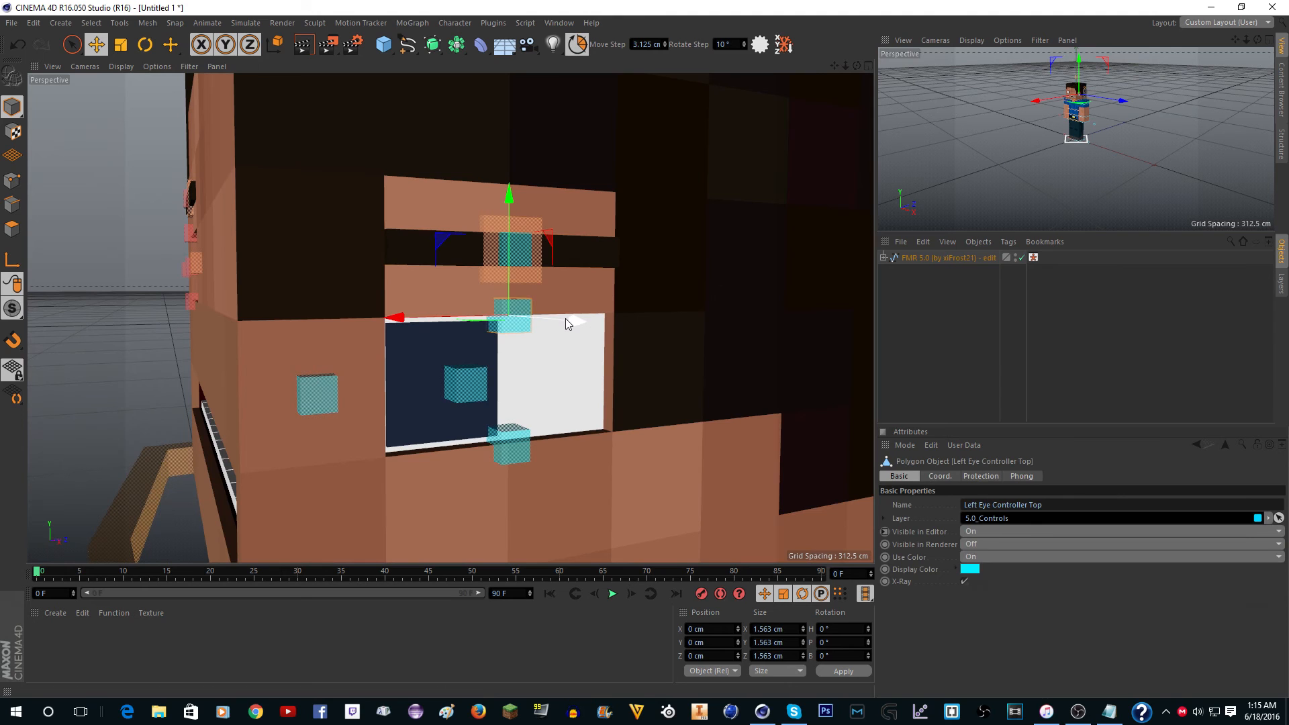
mouse_move(480, 320)
mouse_down()
mouse_move(417, 320)
mouse_move(505, 324)
mouse_up()
key(ctrl+z)
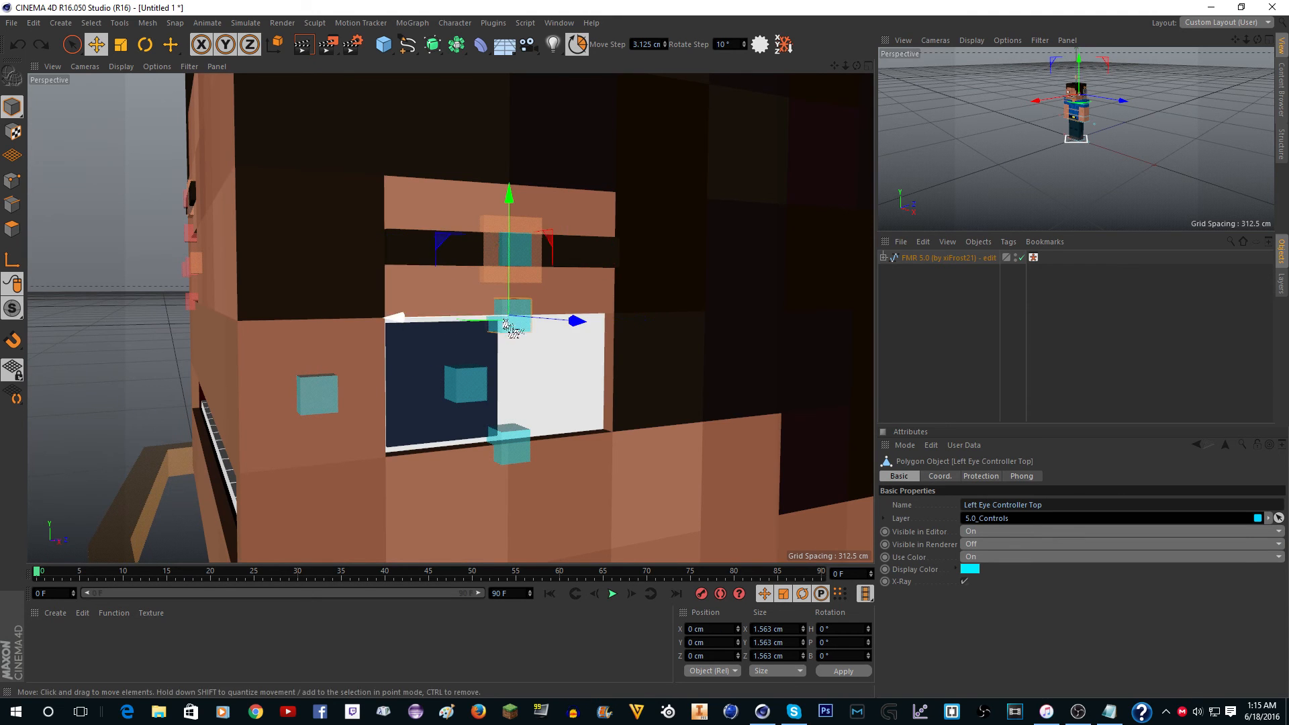
drag(512, 266, 510, 321)
key(ctrl+z)
scroll(452, 249, up, 3)
scroll(489, 292, down, 3)
scroll(493, 405, up, 3)
Select the left pupil control in the relocated eye, try rotating and moving it, and undo both changes.
click(482, 365)
key(r)
drag(401, 337, 377, 402)
key(ctrl+z)
scroll(429, 400, down, 3)
key(e)
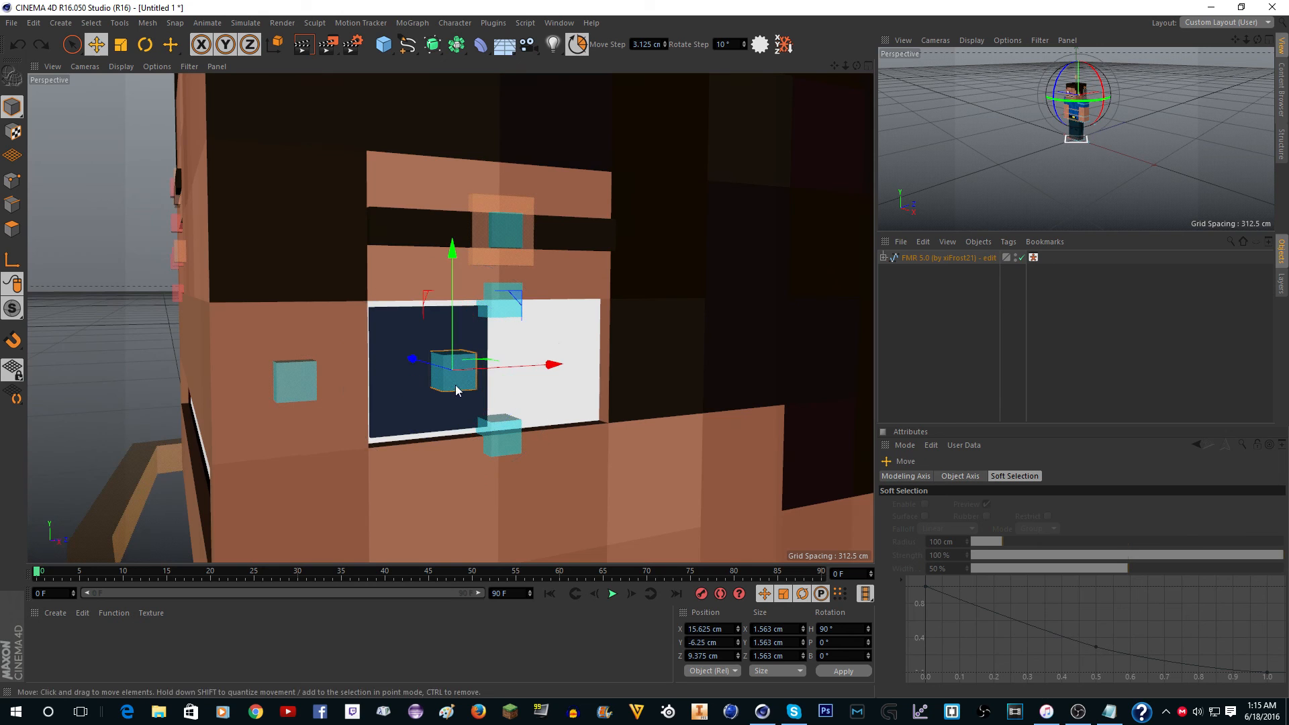
mouse_move(514, 297)
mouse_down()
mouse_move(488, 266)
mouse_move(535, 303)
mouse_up()
key(ctrl+z)
Turn off quantized movement and try sliding the left pupil control freely within the relocated eye.
scroll(535, 302, down, 4)
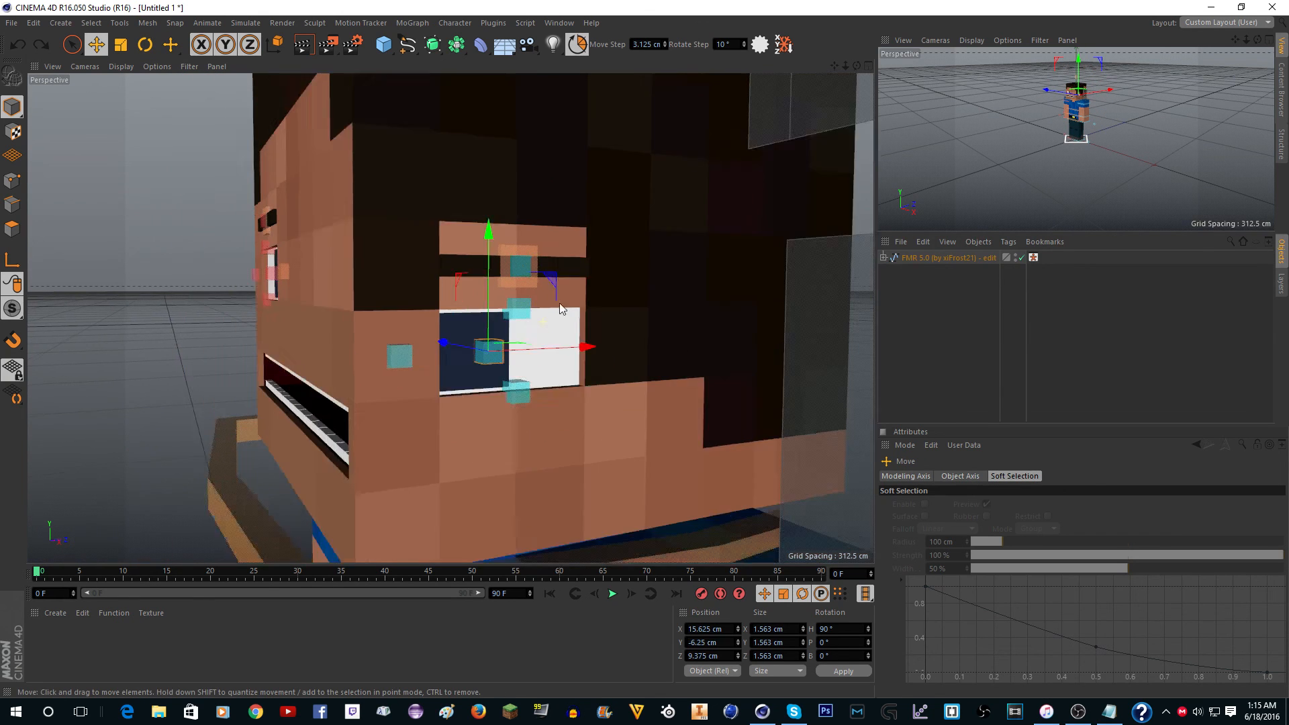
click(571, 54)
scroll(525, 286, up, 3)
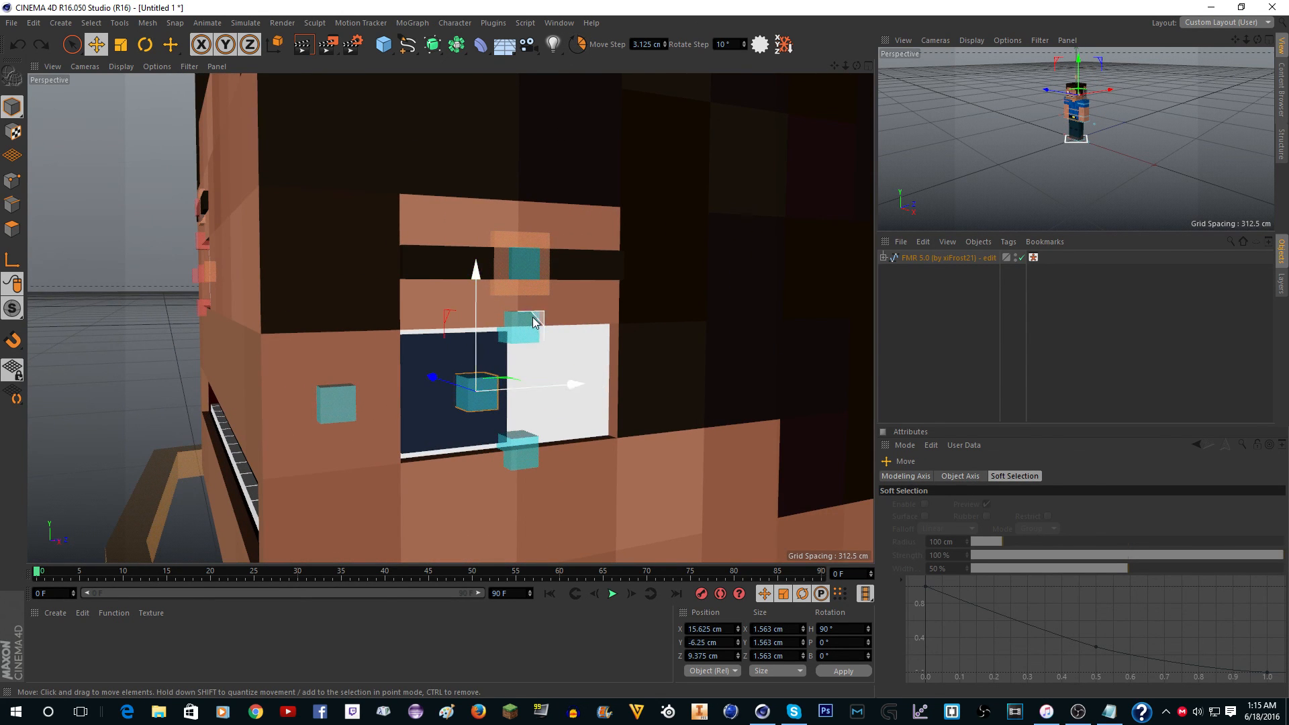
alt+drag(504, 345, 518, 329)
scroll(522, 321, down, 3)
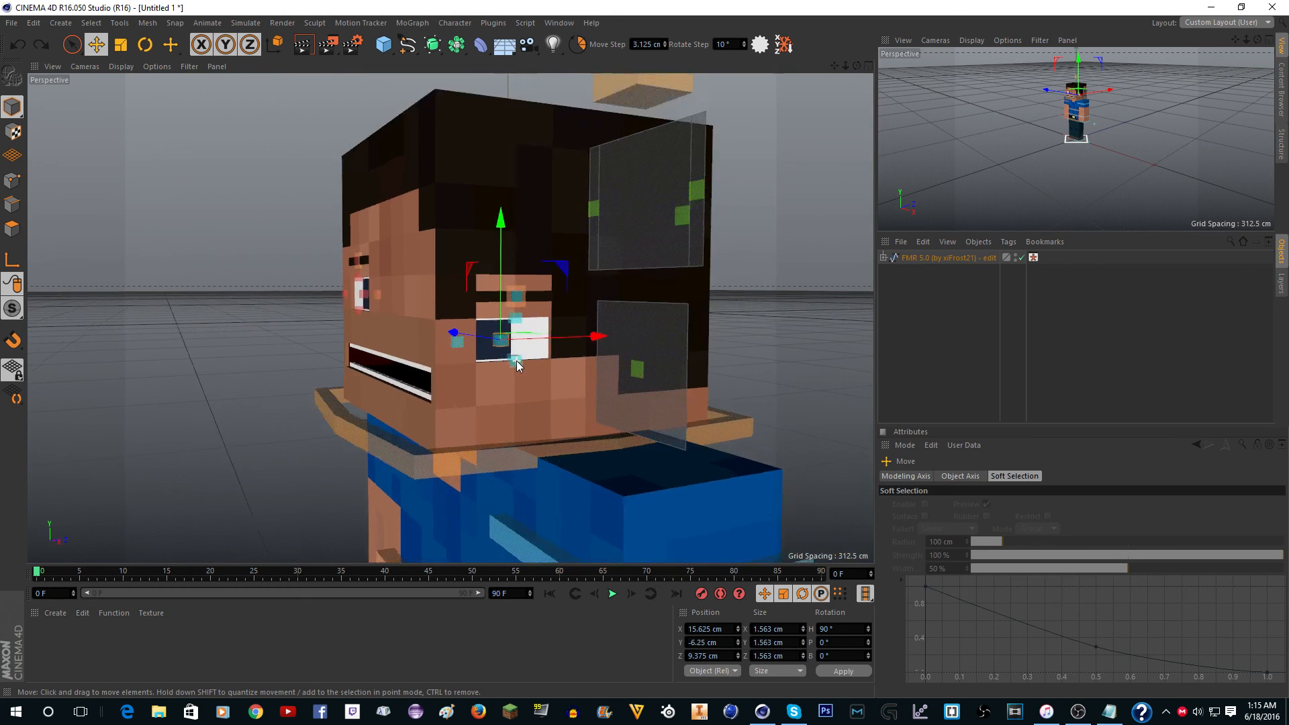
Select the Left Eye Controller Bottom, try pulling the relocated eye's lower edge down about 5.9 cm, and undo the move.
scroll(517, 363, up, 5)
click(518, 363)
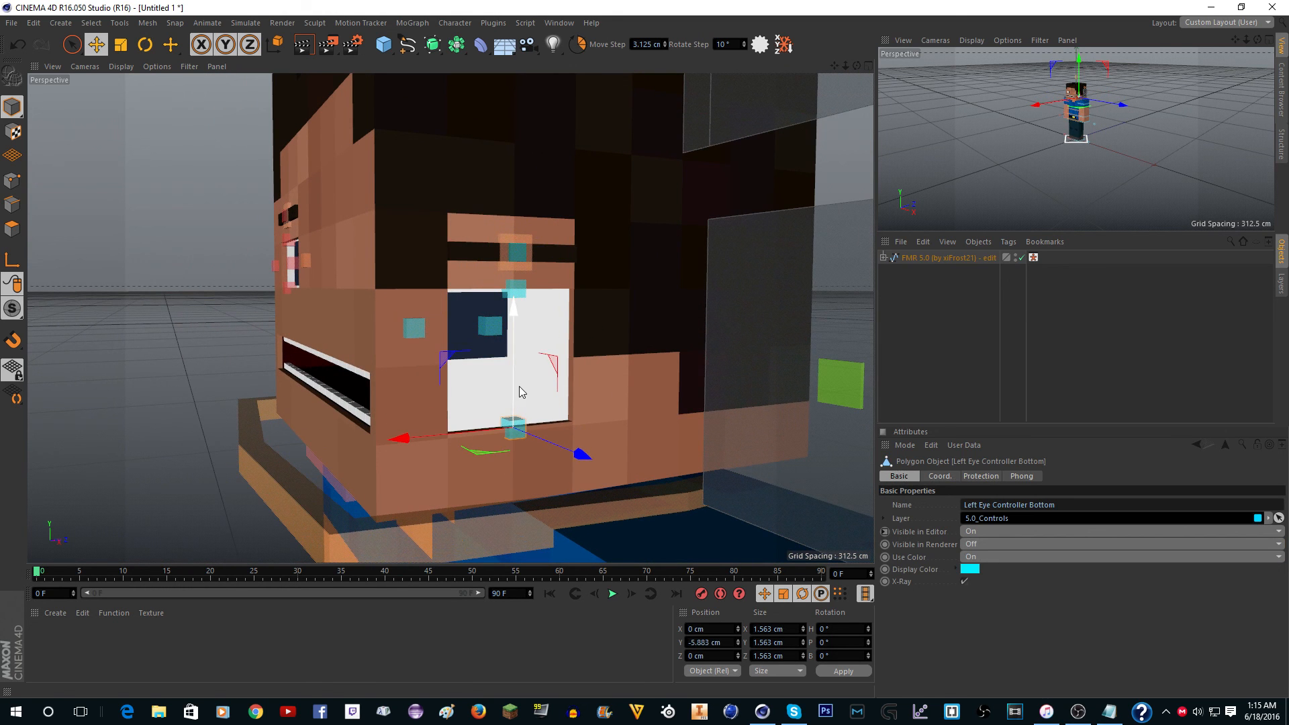
scroll(524, 376, down, 3)
scroll(497, 372, up, 4)
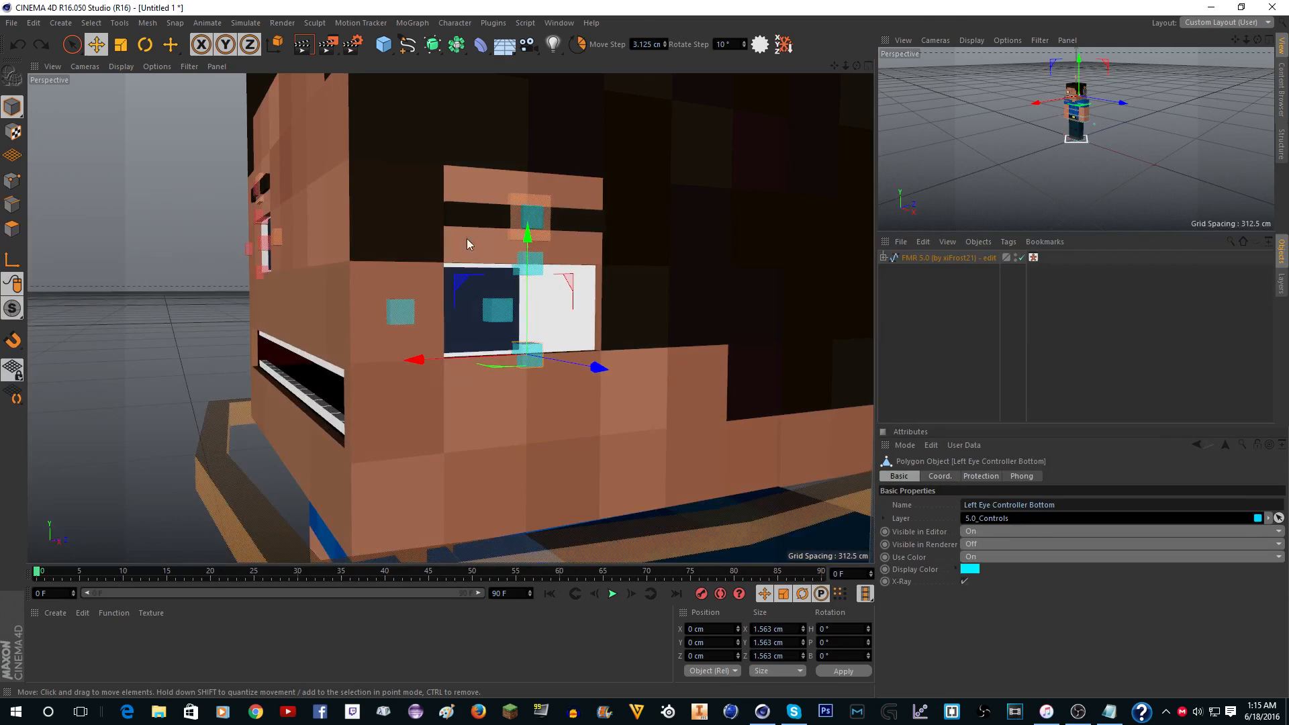
Examine the relocated left eye on the side of the head, the front of the face and the full body.
scroll(471, 265, up, 4)
scroll(472, 368, down, 6)
scroll(472, 368, down, 2)
drag(852, 69, 842, 81)
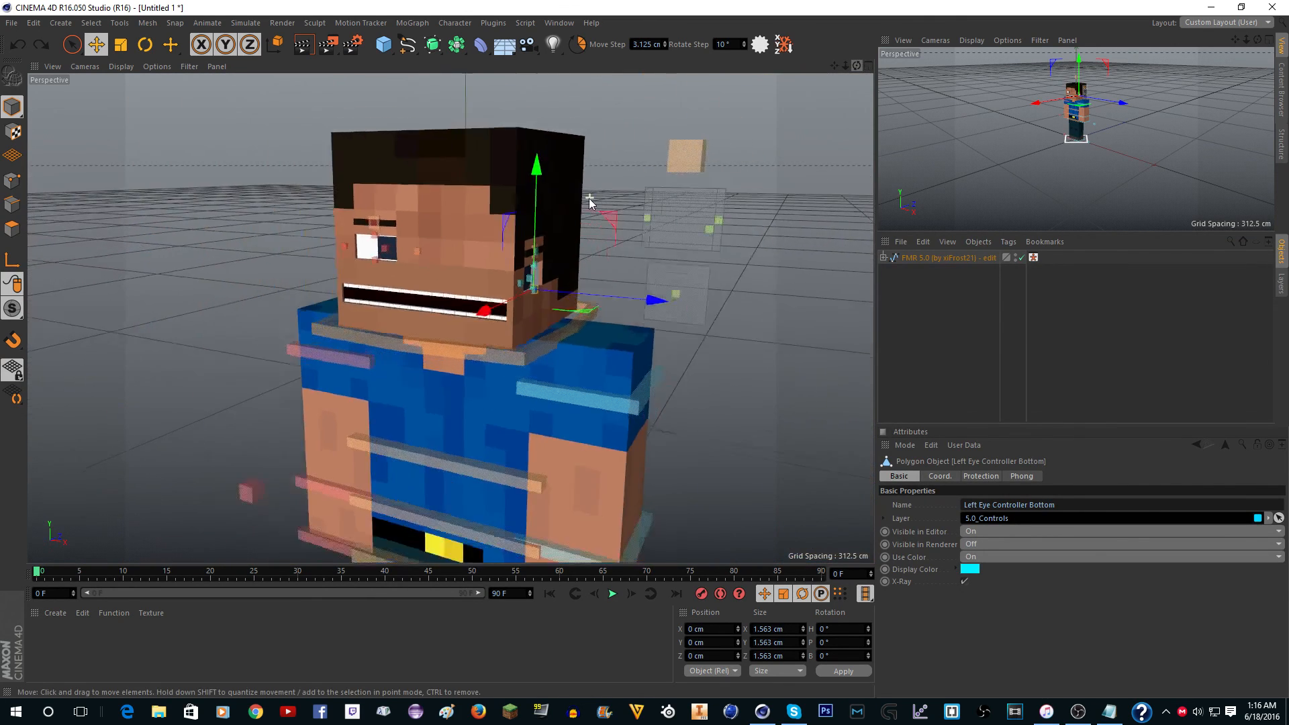
scroll(584, 202, down, 5)
scroll(589, 201, up, 8)
scroll(589, 157, up, 2)
scroll(543, 147, down, 6)
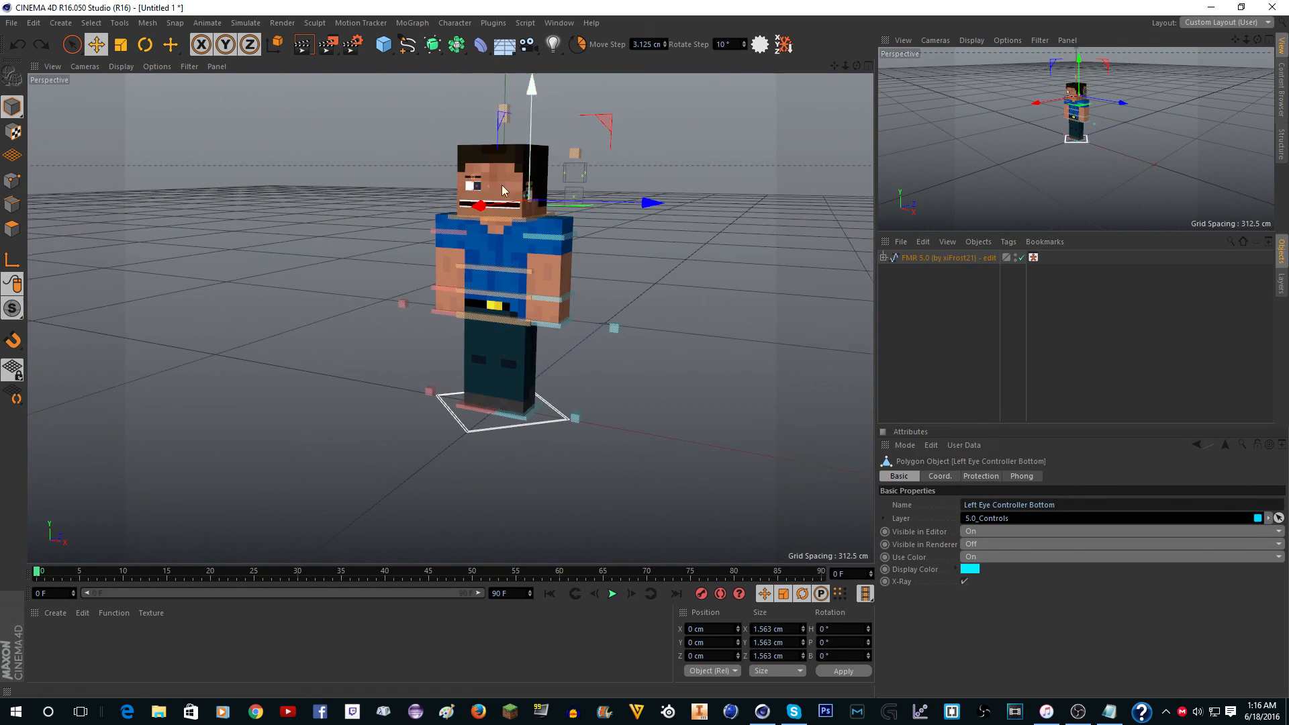
scroll(490, 176, up, 8)
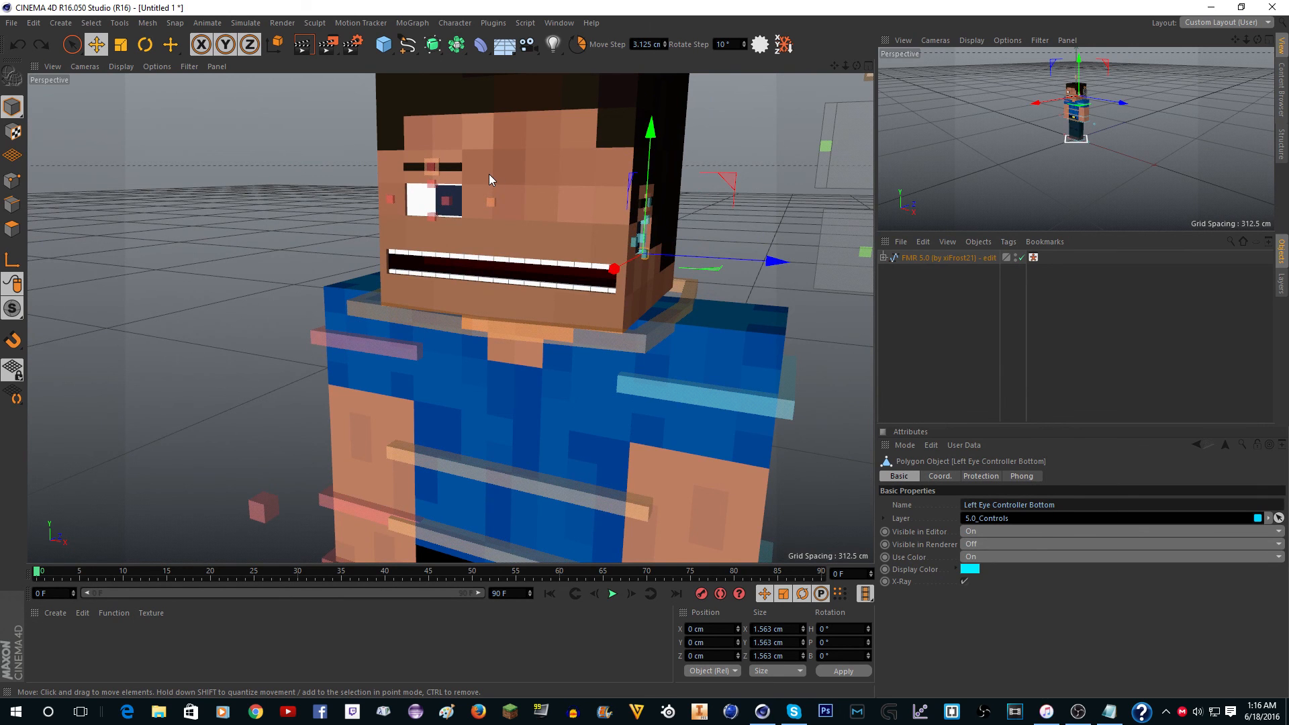
scroll(488, 175, up, 8)
scroll(464, 177, down, 5)
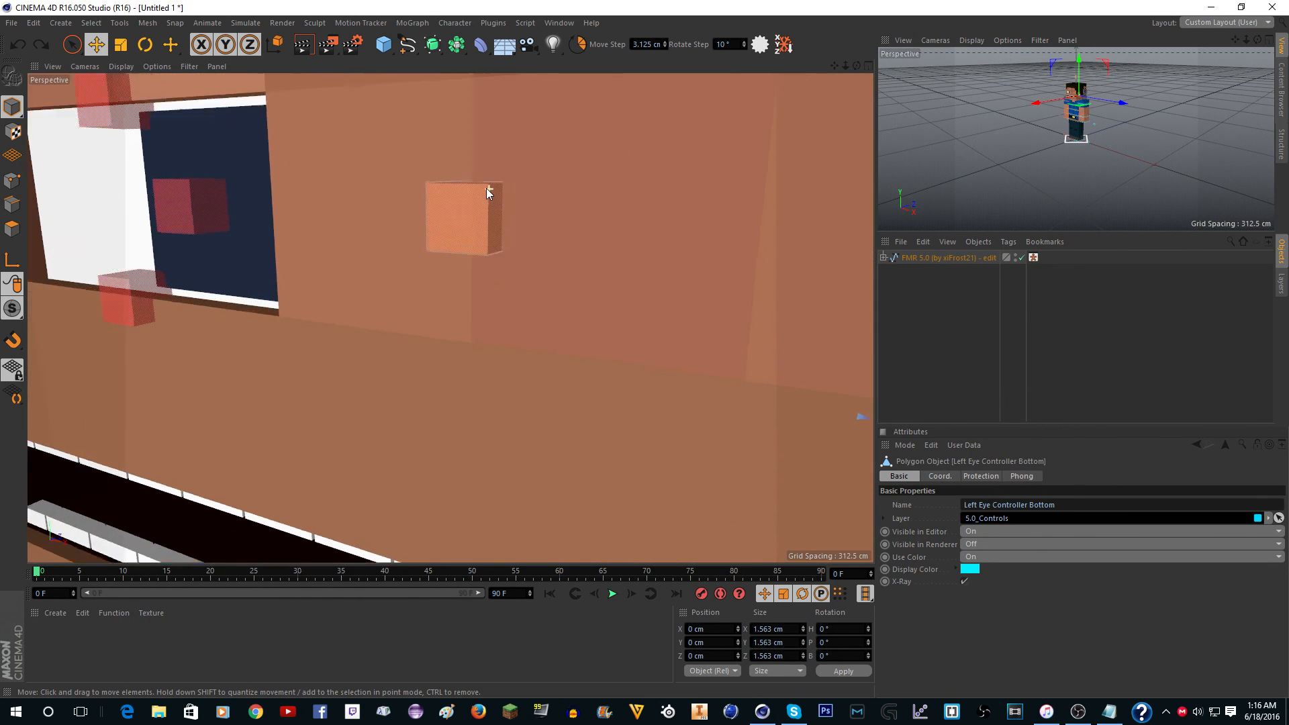
scroll(475, 189, down, 8)
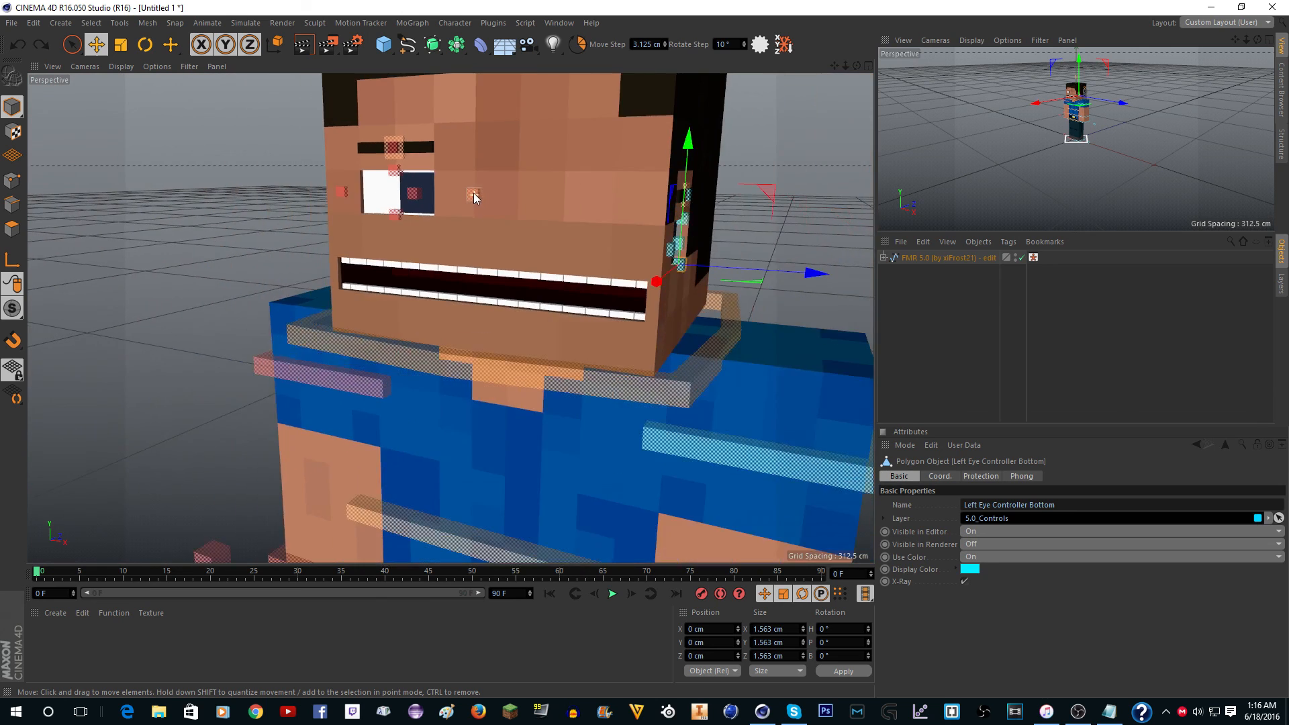
scroll(478, 185, down, 6)
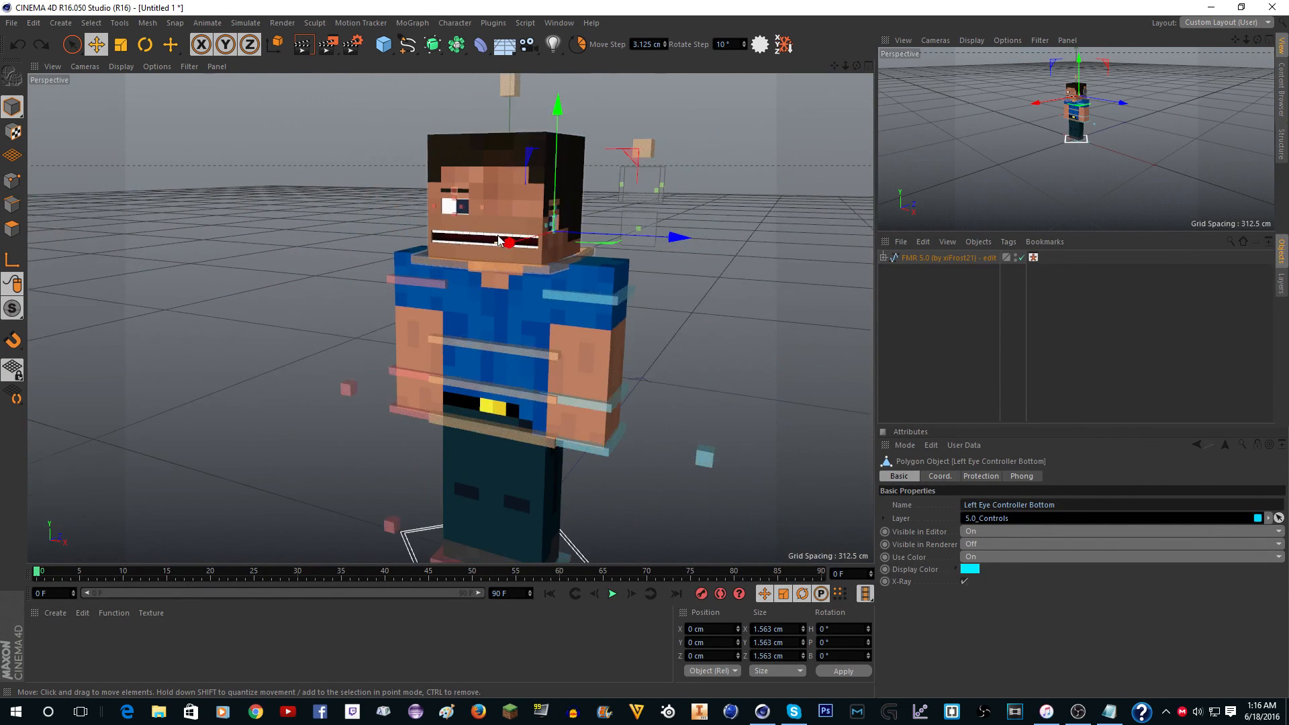
scroll(493, 195, up, 8)
scroll(491, 201, down, 6)
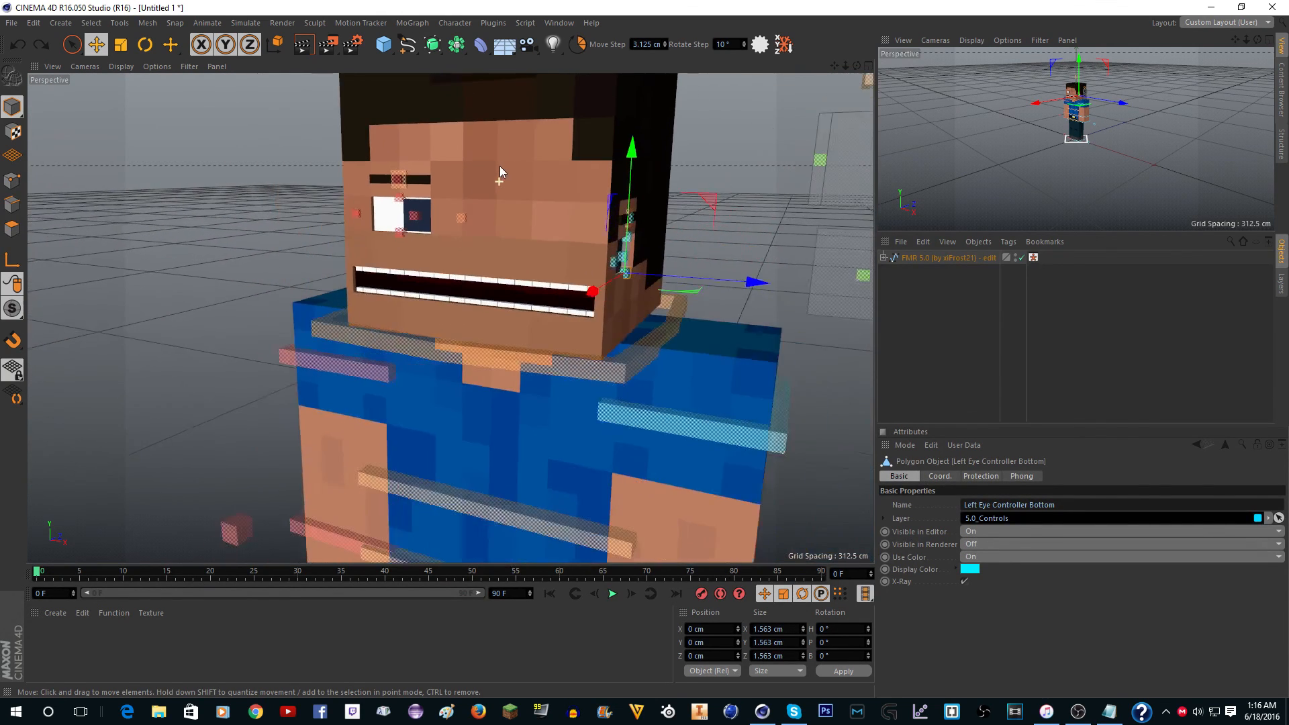